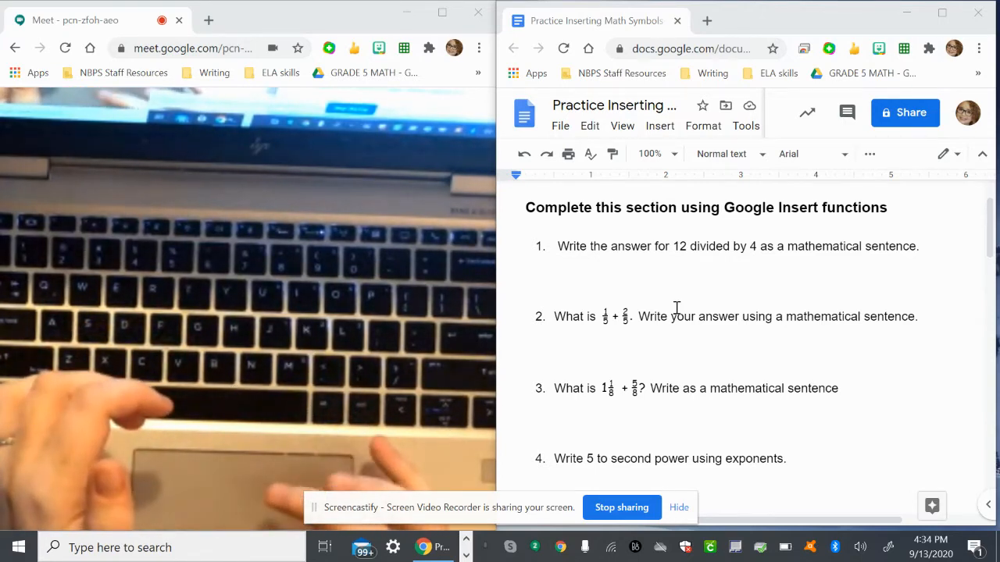
# Insert an equation below question 1 that reads 12 ÷ 4 = 3, using the division symbol from the miscellaneous operations.
pyautogui.click(580, 276)
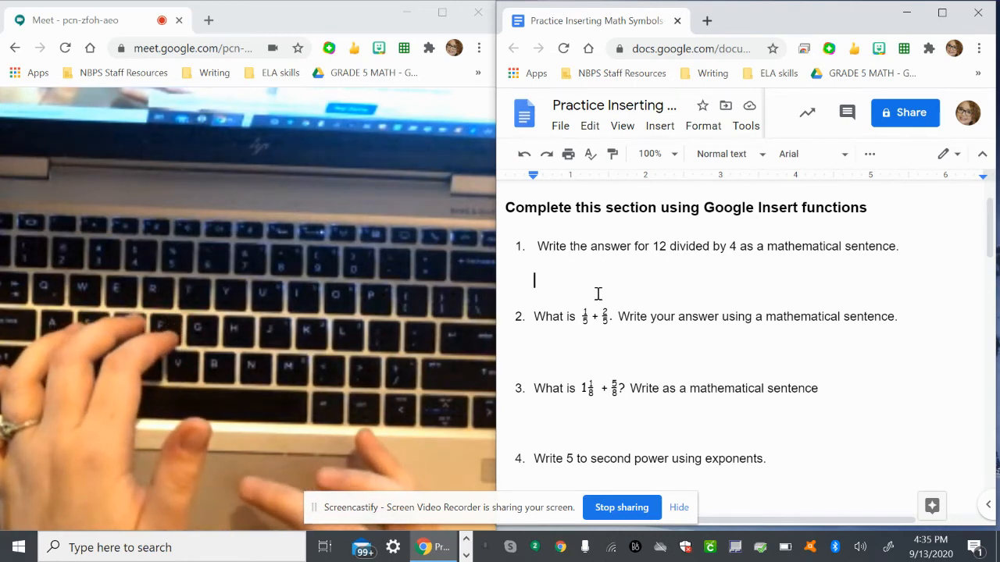
pyautogui.click(659, 129)
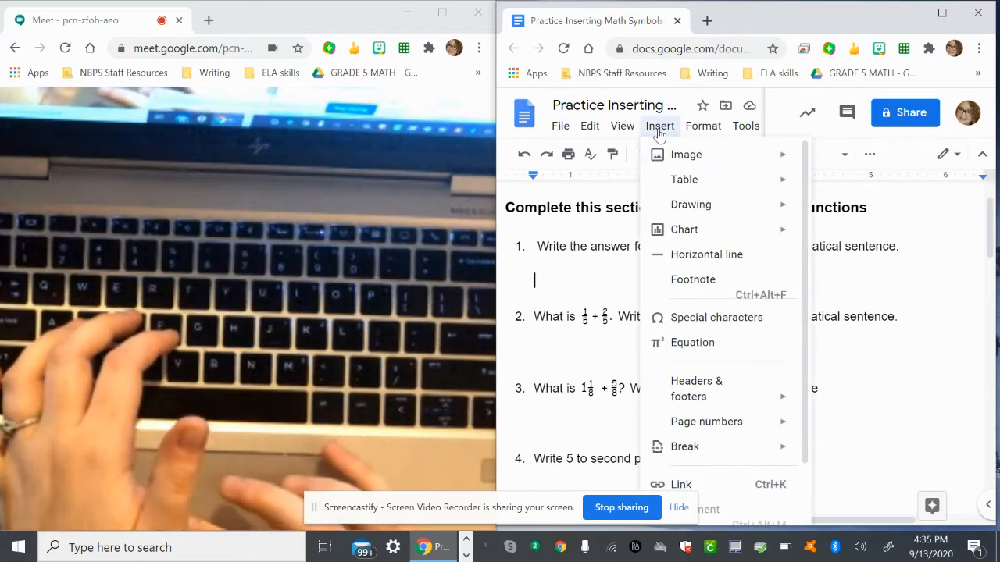
pyautogui.click(704, 343)
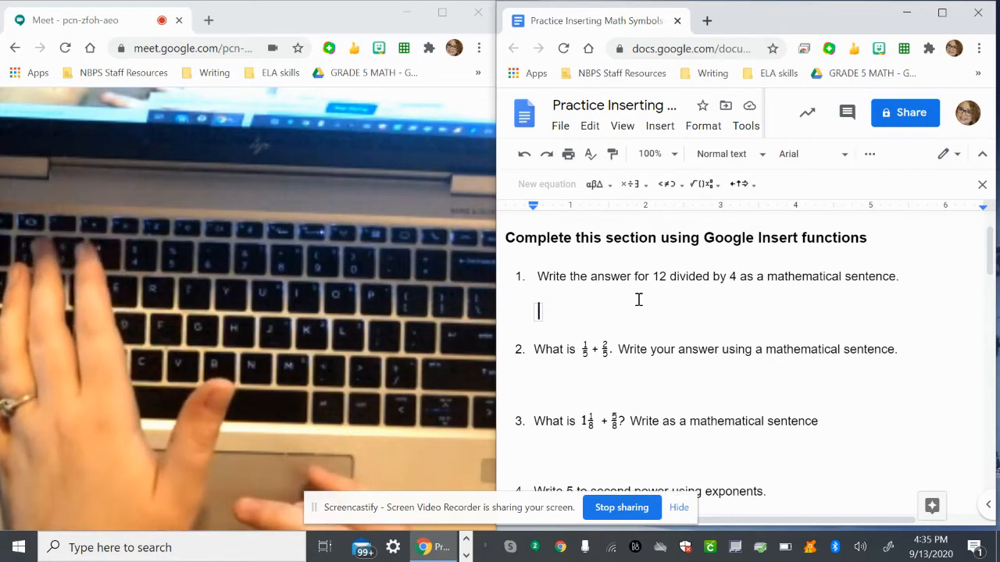
pyautogui.write('12')
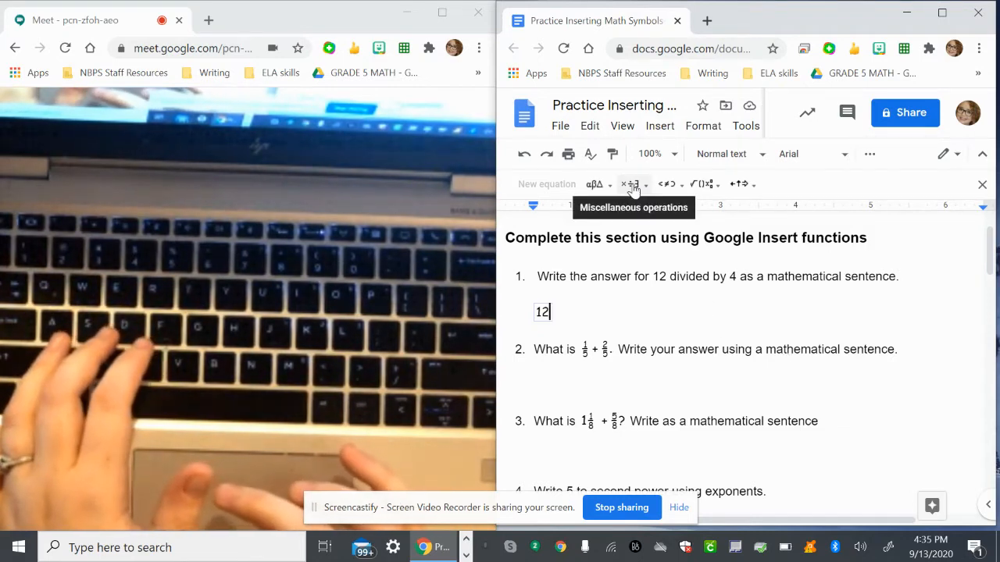
pyautogui.click(632, 184)
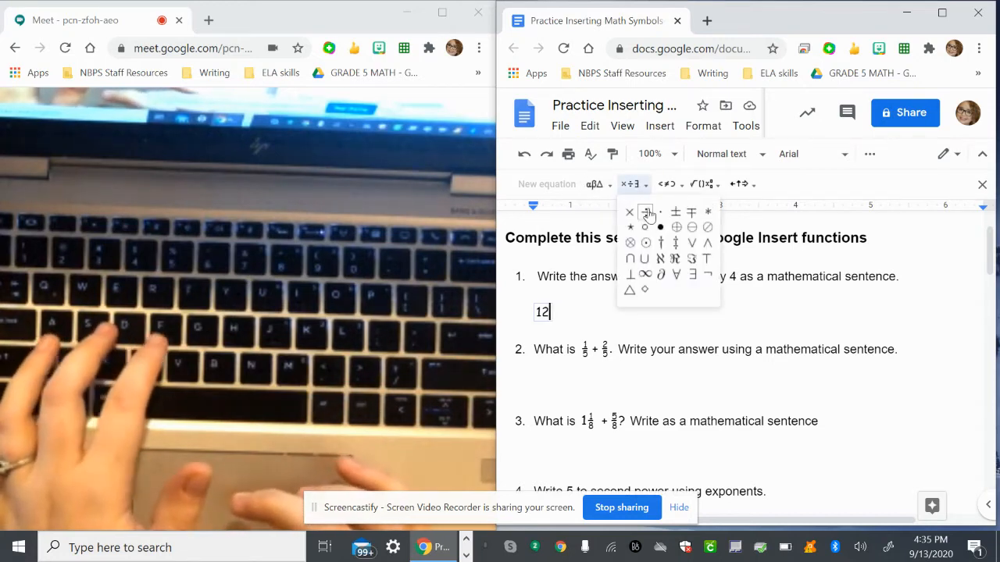
pyautogui.click(646, 214)
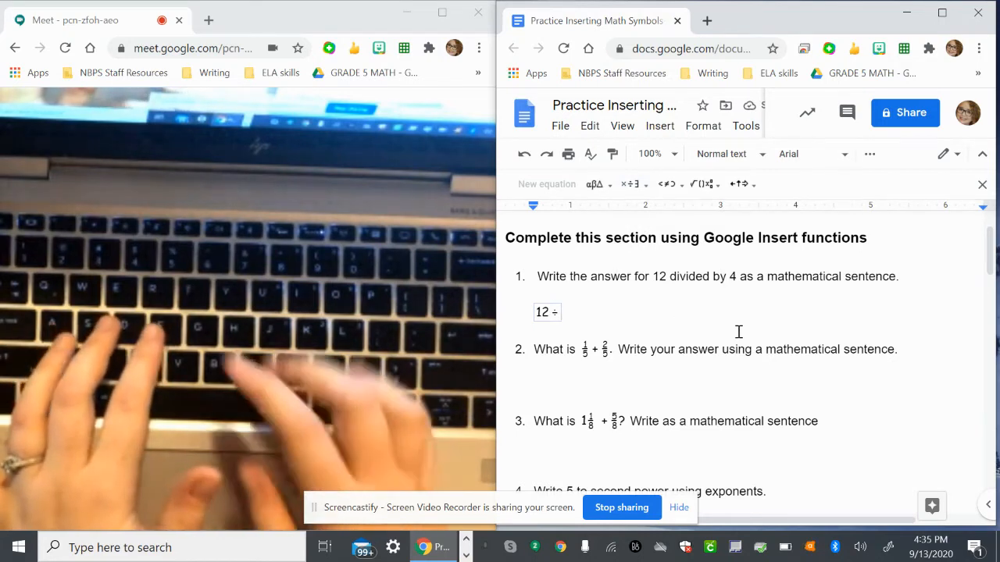
pyautogui.write('4')
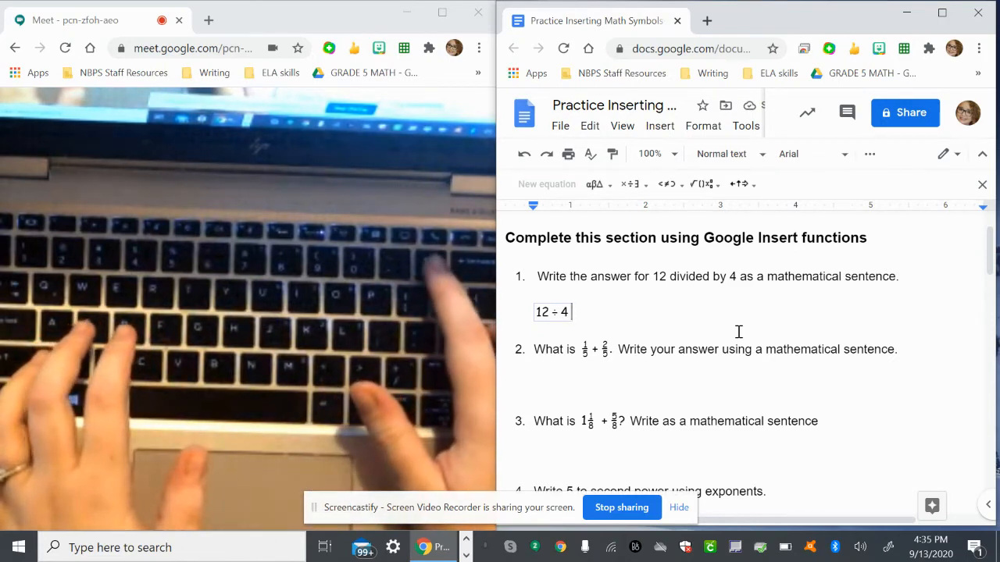
pyautogui.write('= ')
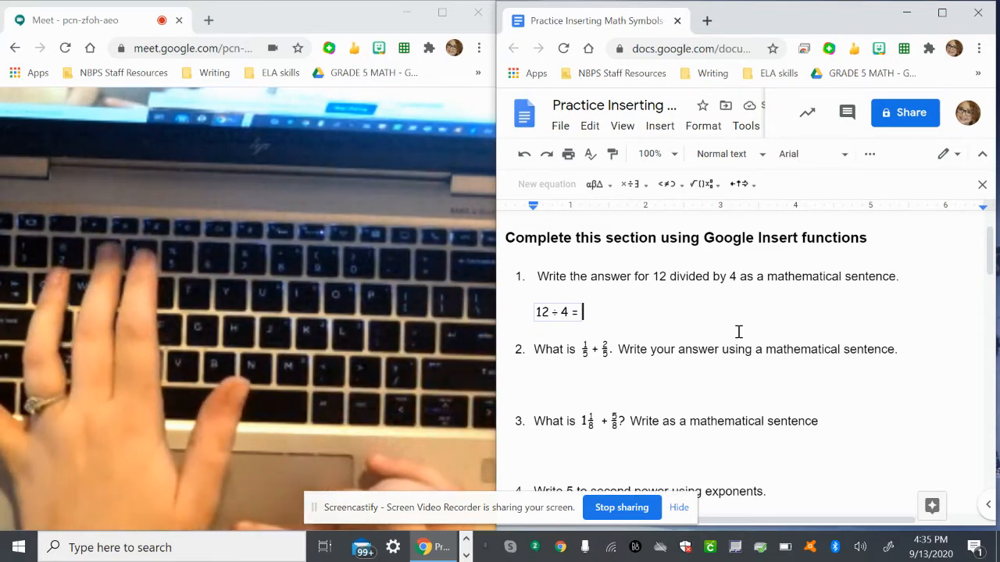
pyautogui.write('3')
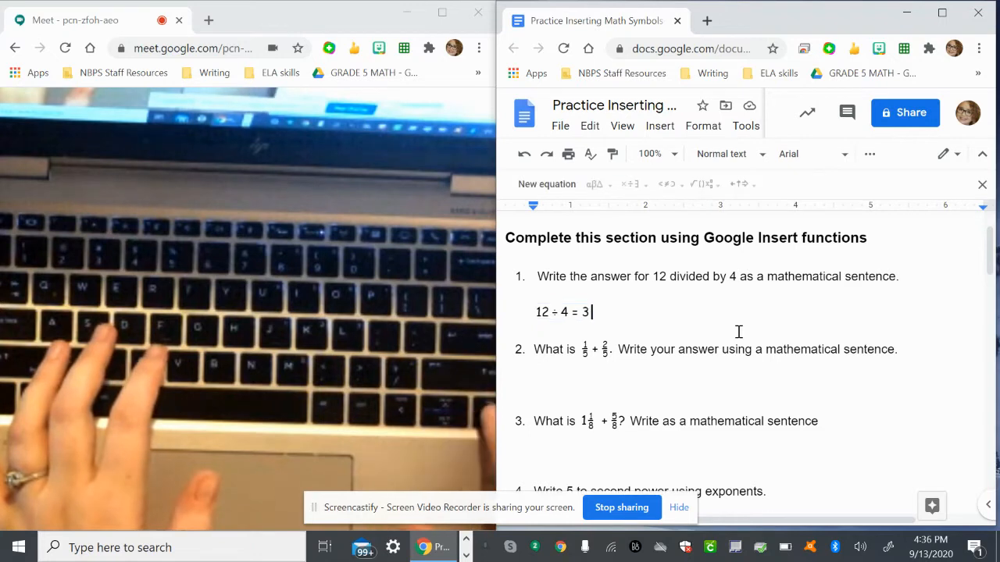
pyautogui.press('Right')
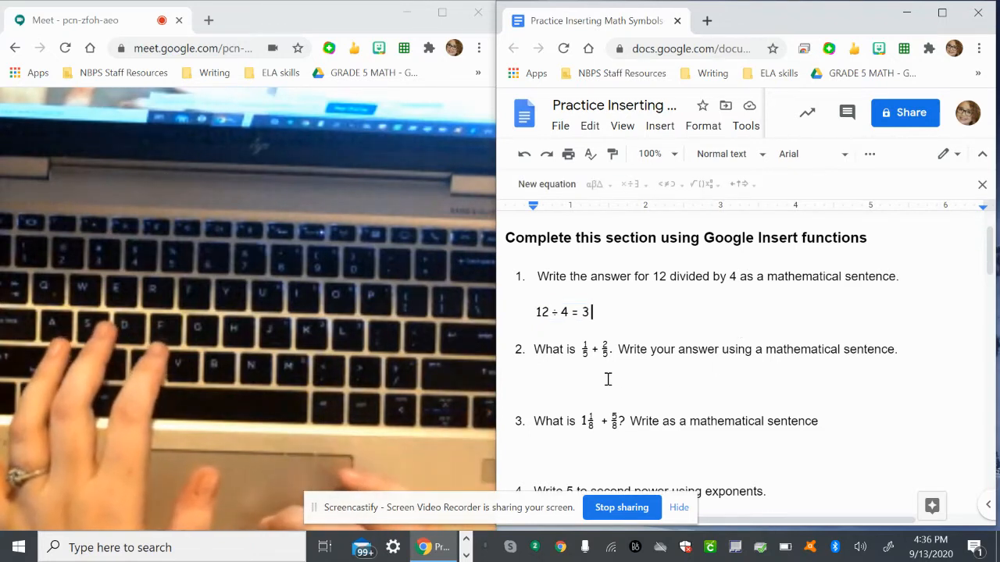
# Insert a new equation below question 2 and enter the fraction 1/5 as a stacked fraction.
pyautogui.scroll(-1, 608, 379)
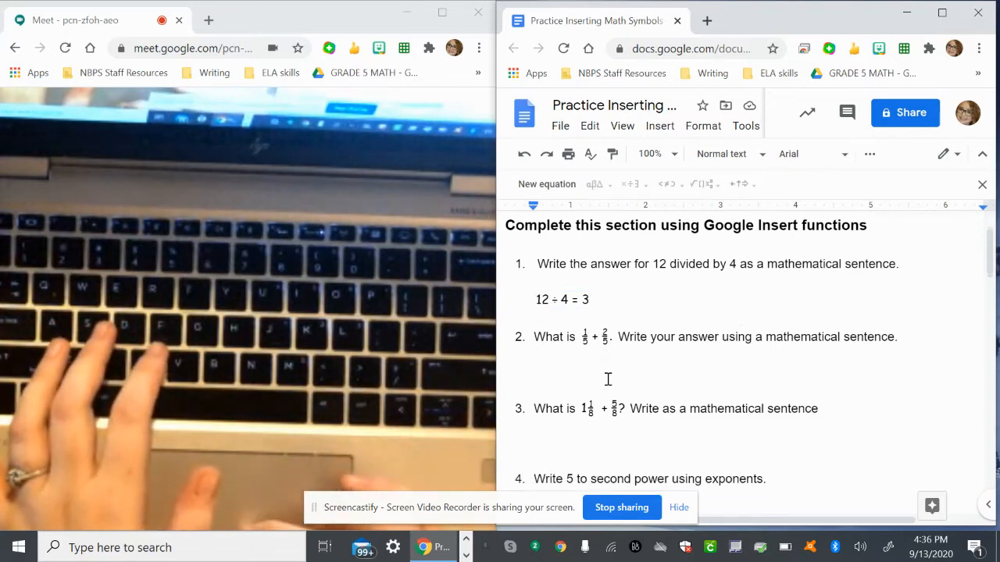
pyautogui.click(560, 352)
pyautogui.scroll(-1, 560, 352)
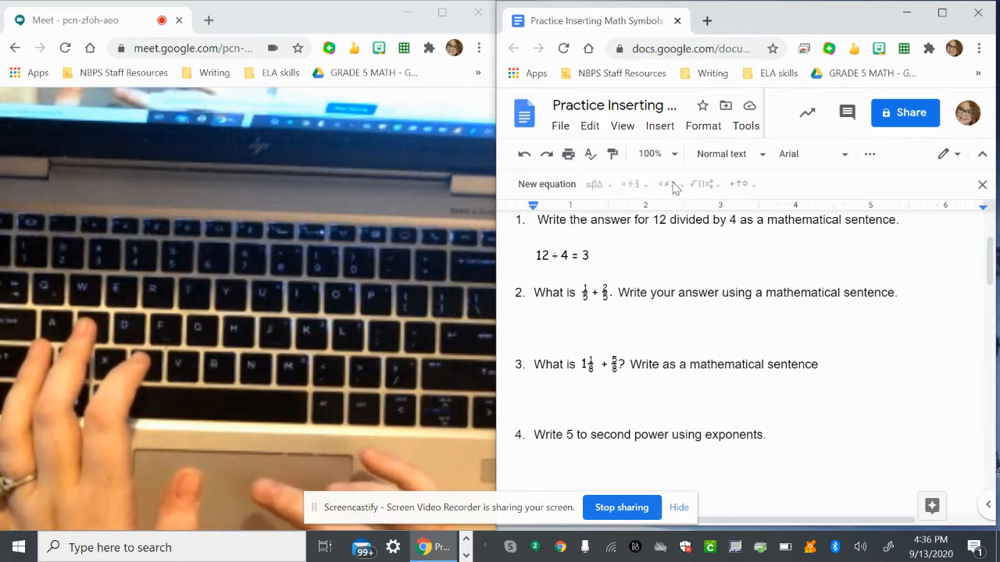
pyautogui.click(657, 129)
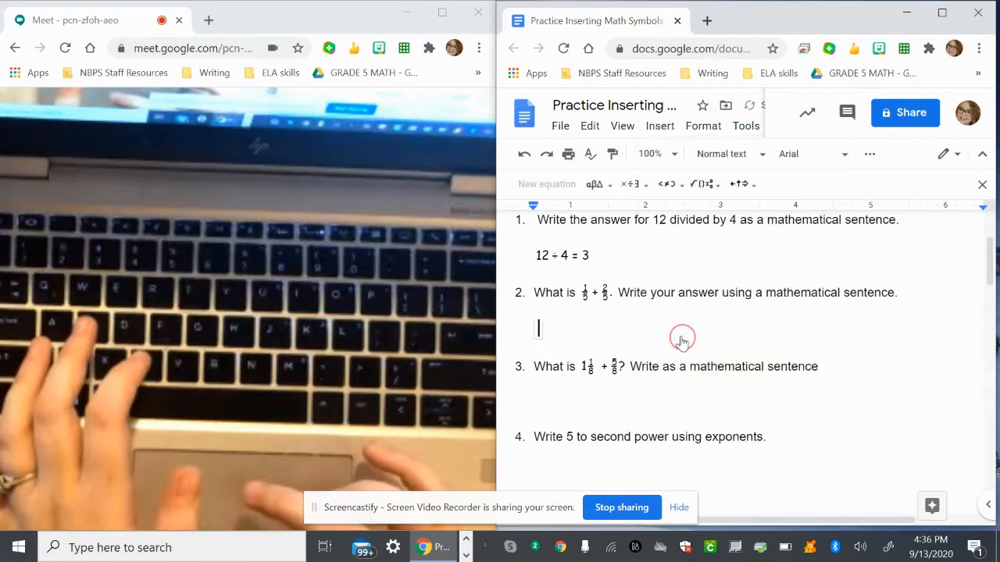
pyautogui.click(681, 342)
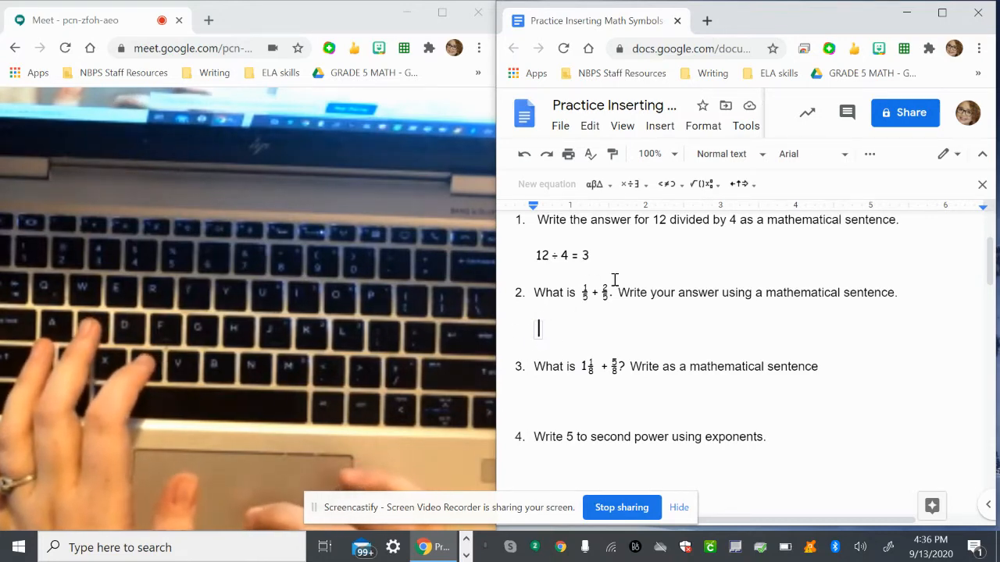
pyautogui.click(714, 192)
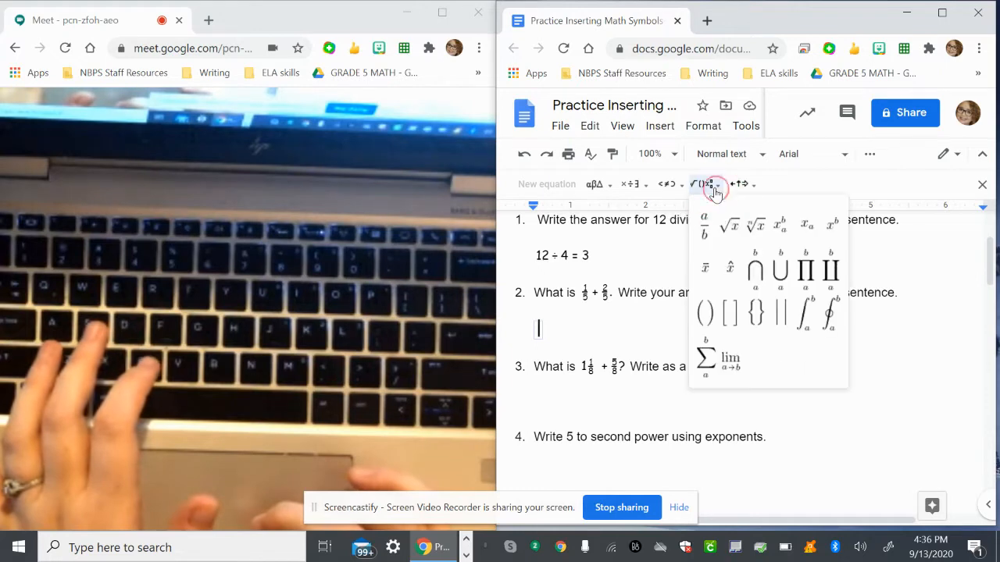
pyautogui.click(703, 238)
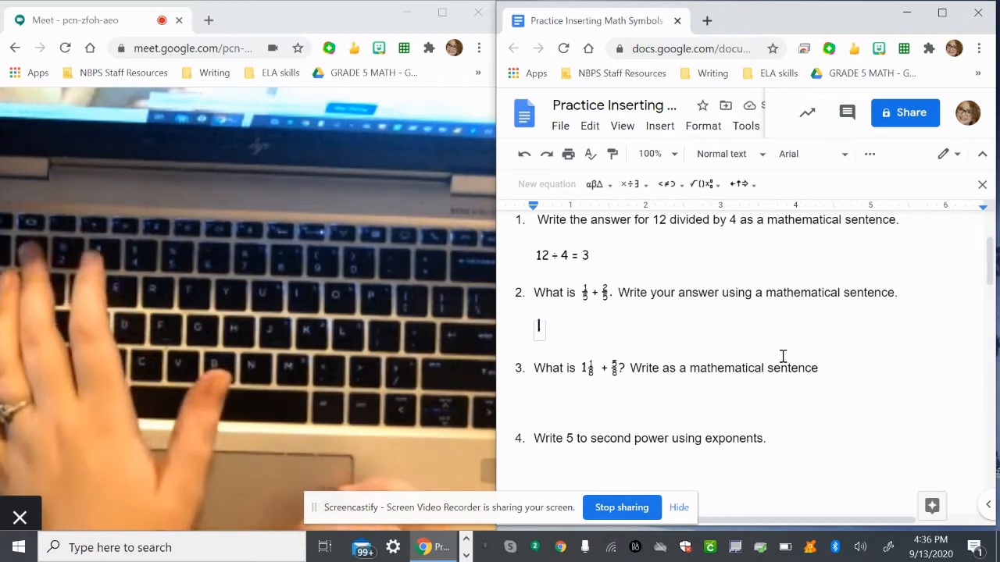
pyautogui.write('1')
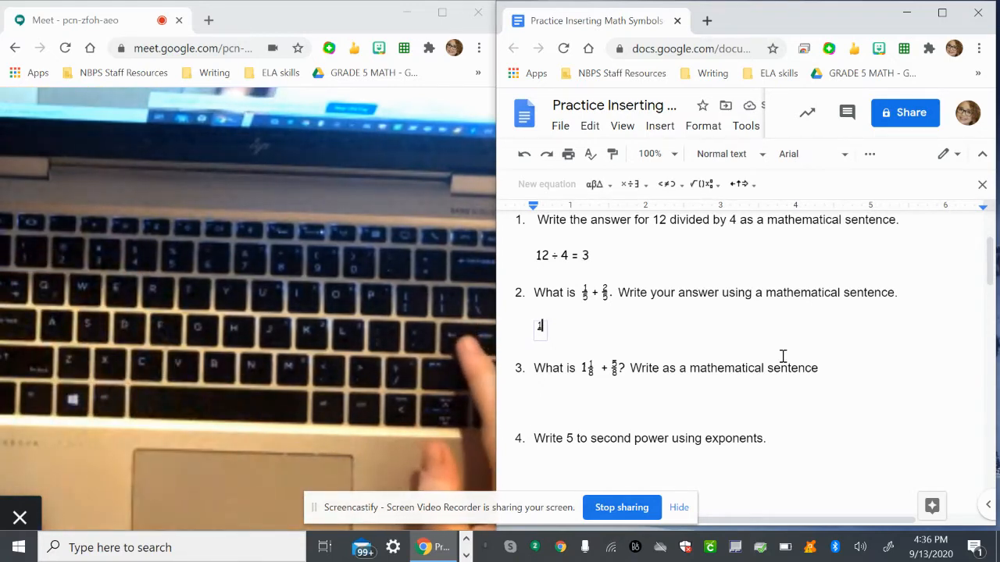
pyautogui.press('Down')
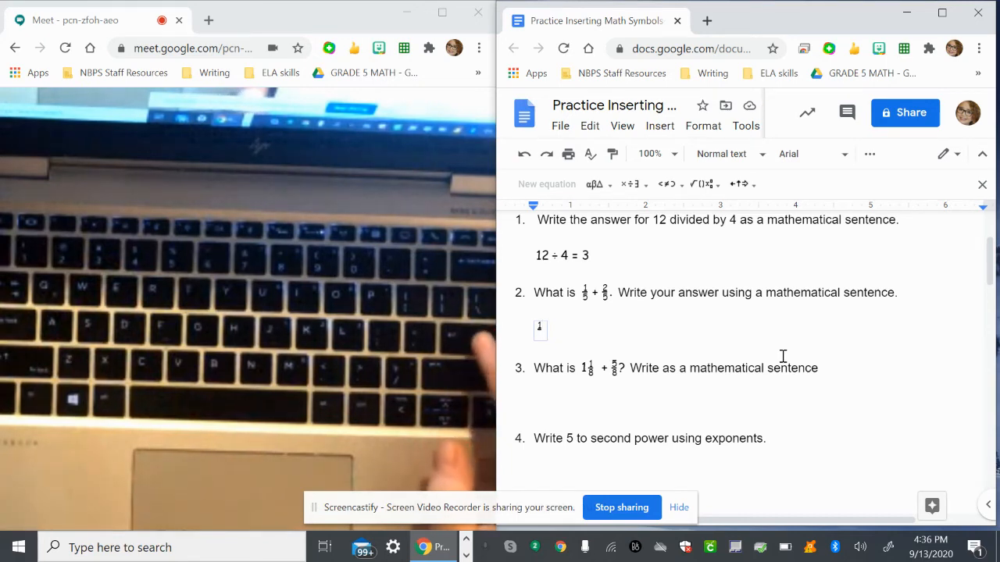
pyautogui.write('5')
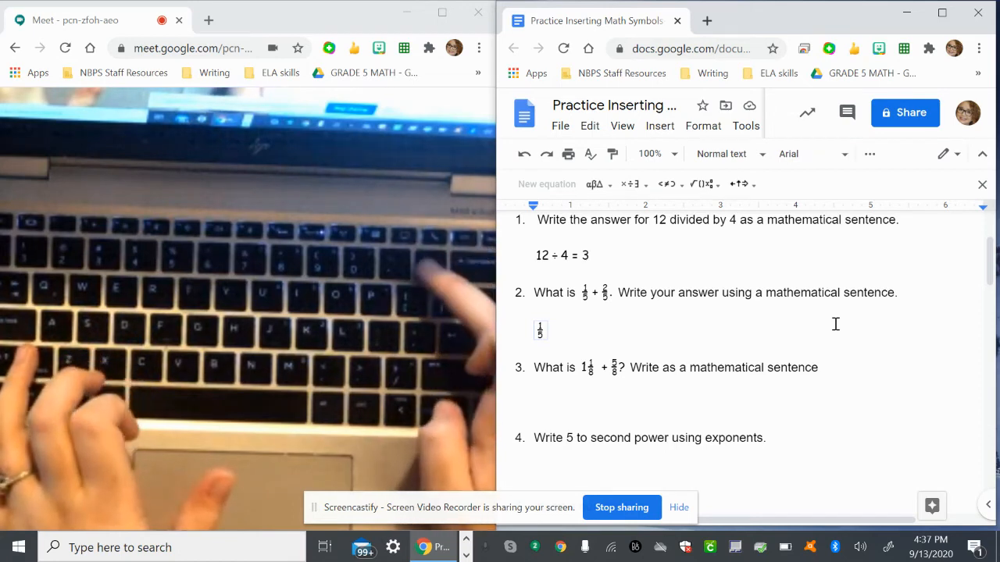
# Continue the question 2 equation with a plus sign and the stacked fraction 2/5.
pyautogui.write('+')
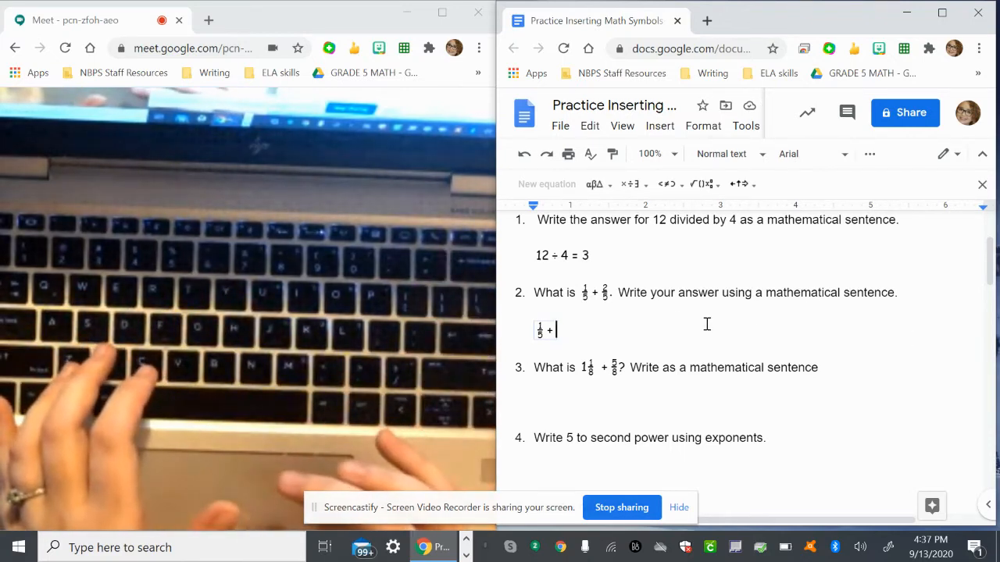
pyautogui.click(702, 187)
pyautogui.click(704, 231)
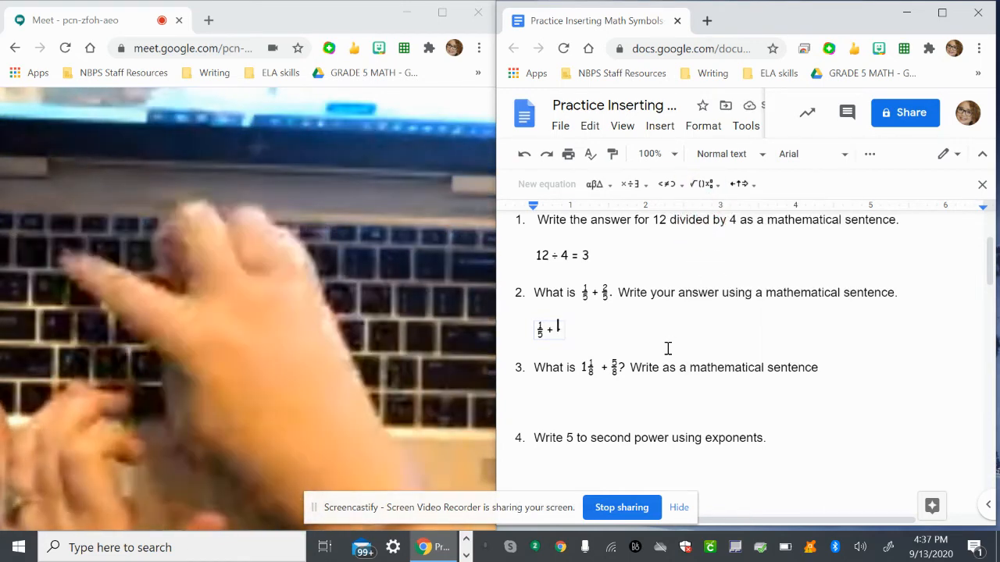
pyautogui.write('2')
pyautogui.press('Down')
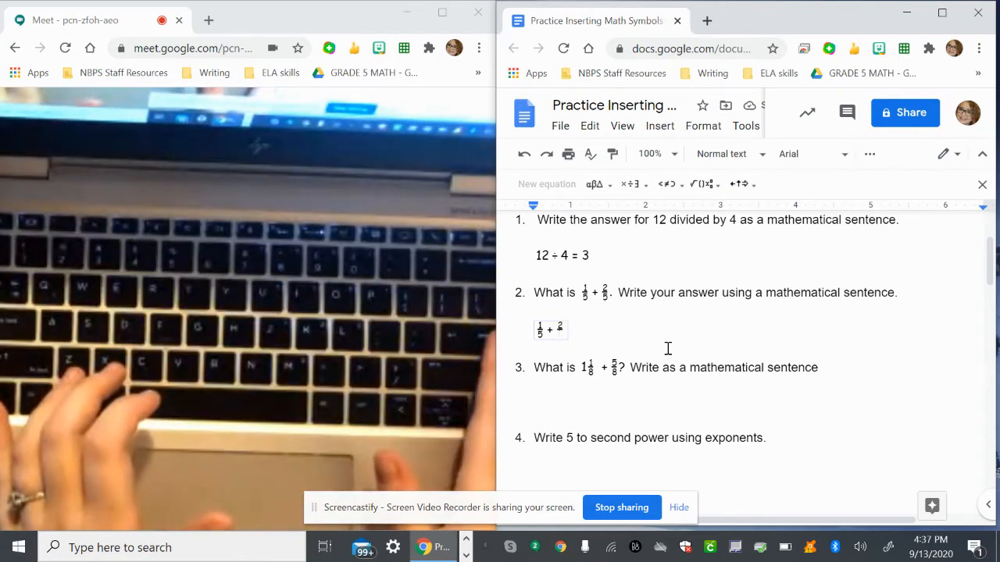
pyautogui.write('5')
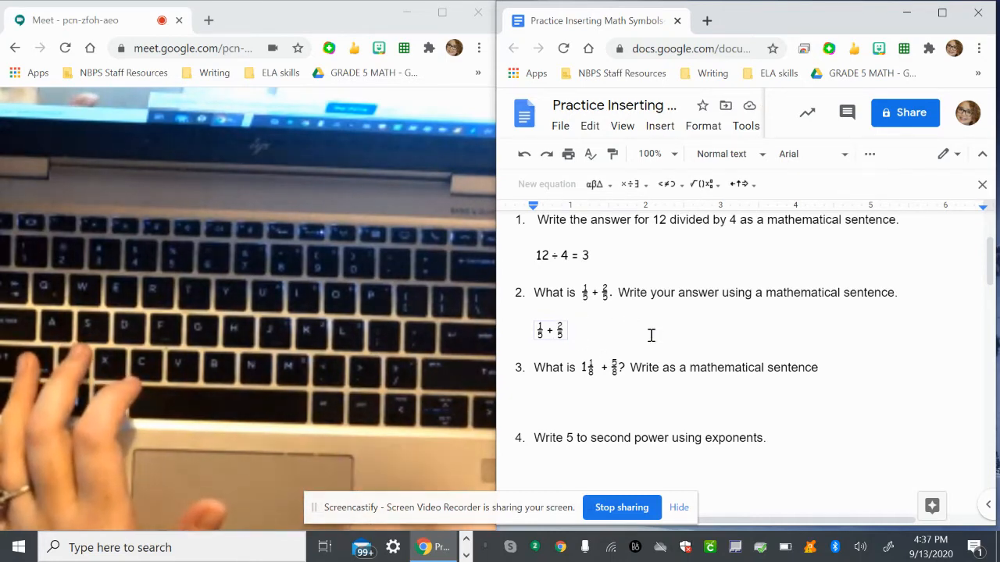
# Complete the question 2 equation with an equals sign and the stacked fraction 3/5.
pyautogui.write('=')
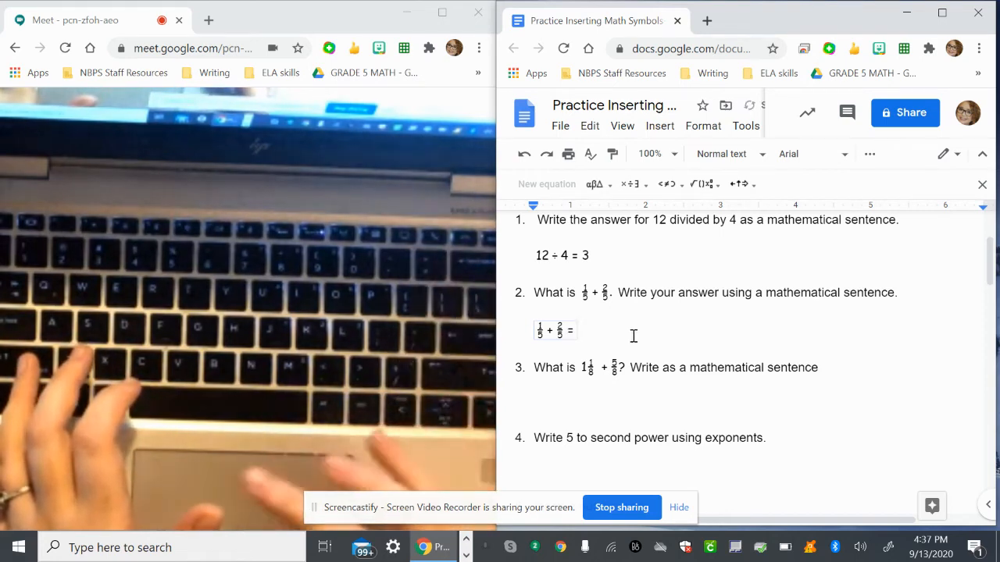
pyautogui.click(703, 183)
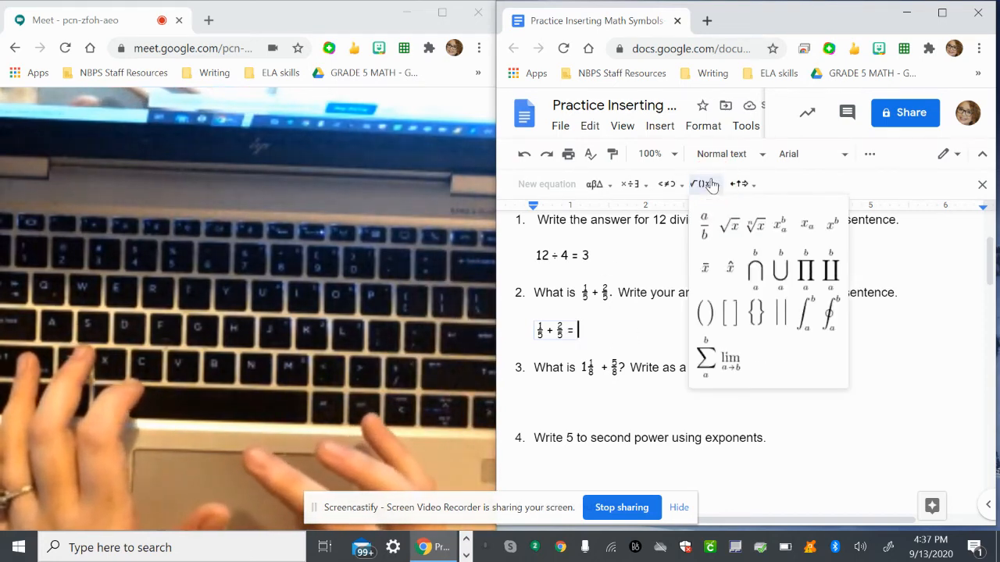
pyautogui.click(703, 231)
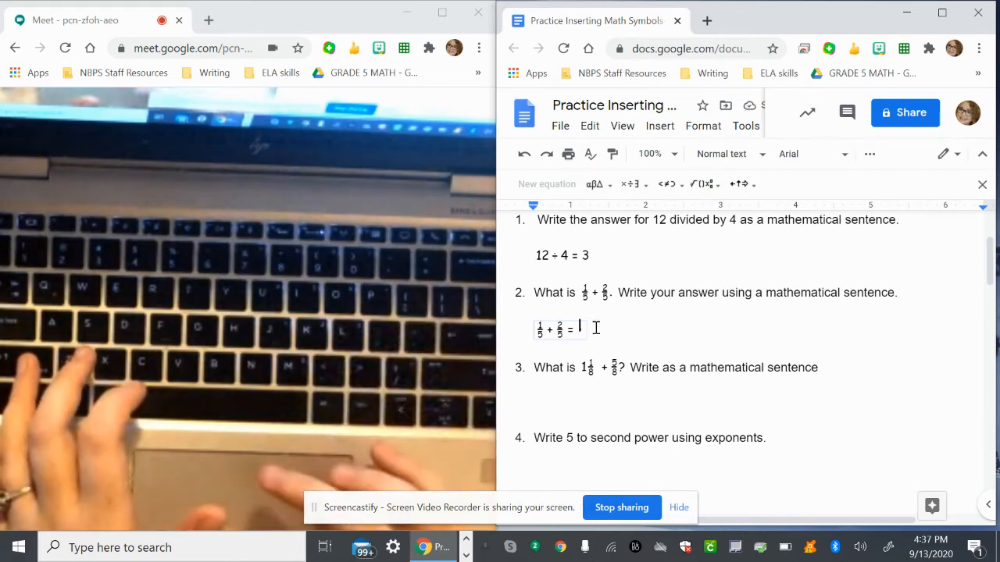
pyautogui.write('3/')
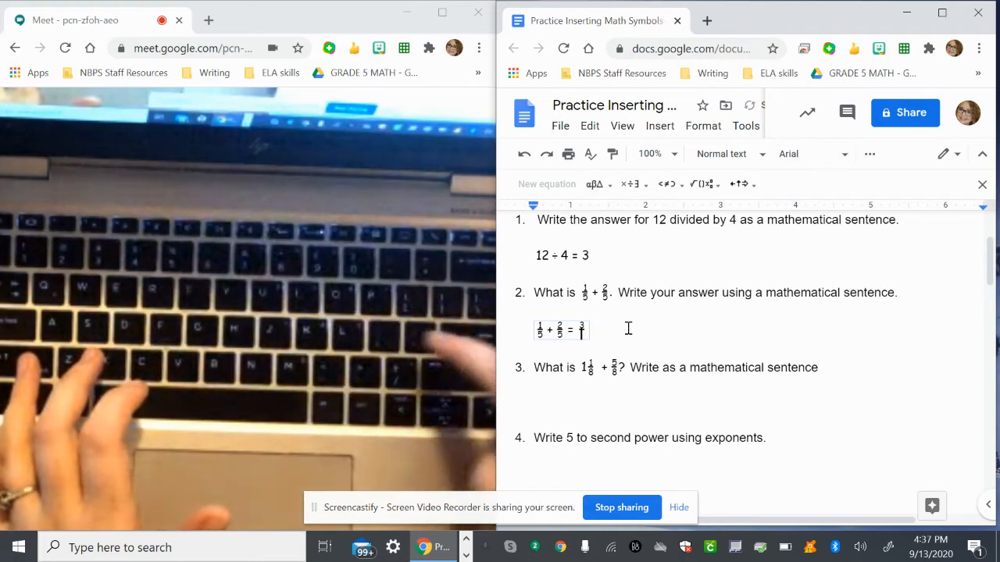
pyautogui.press('Down')
pyautogui.write('5')
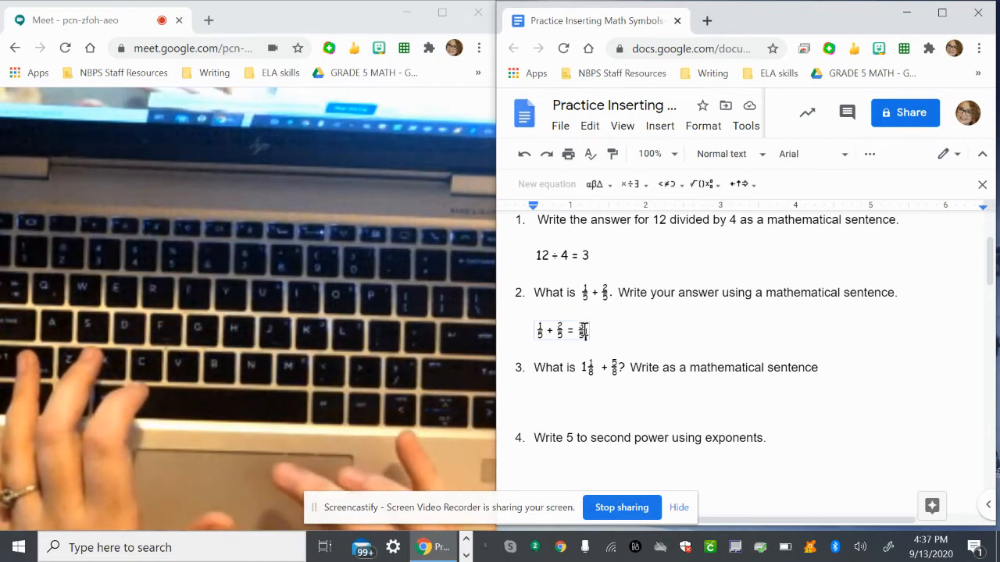
pyautogui.click(665, 325)
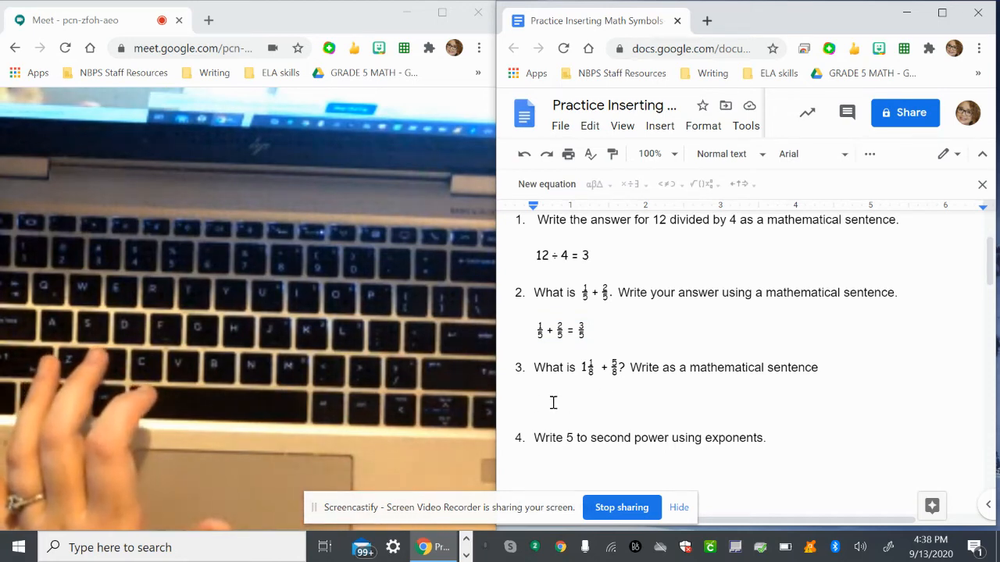
# Insert a new equation below question 3 and enter the mixed number 1 1/8 with a stacked fraction.
pyautogui.scroll(-1, 553, 403)
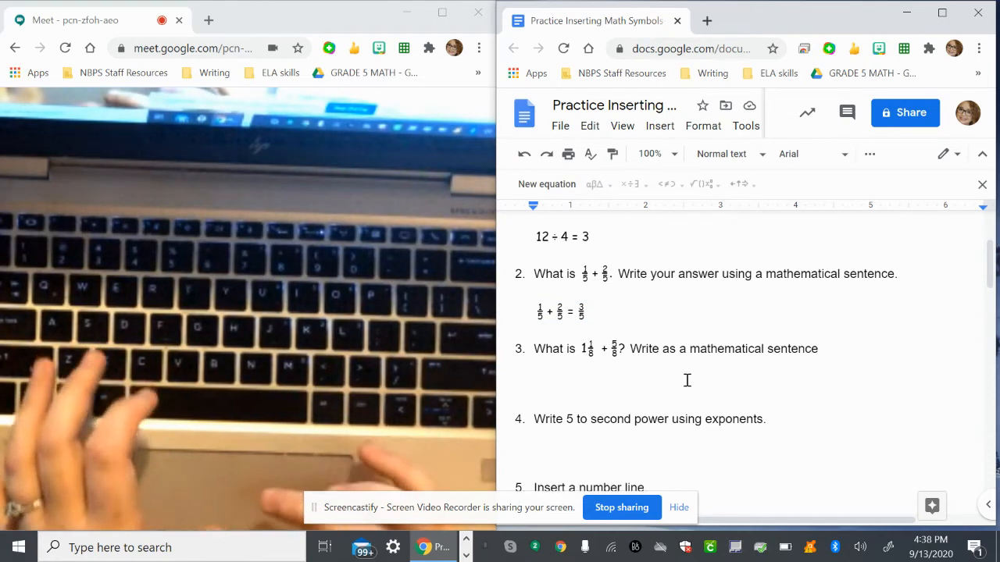
pyautogui.scroll(-1, 686, 380)
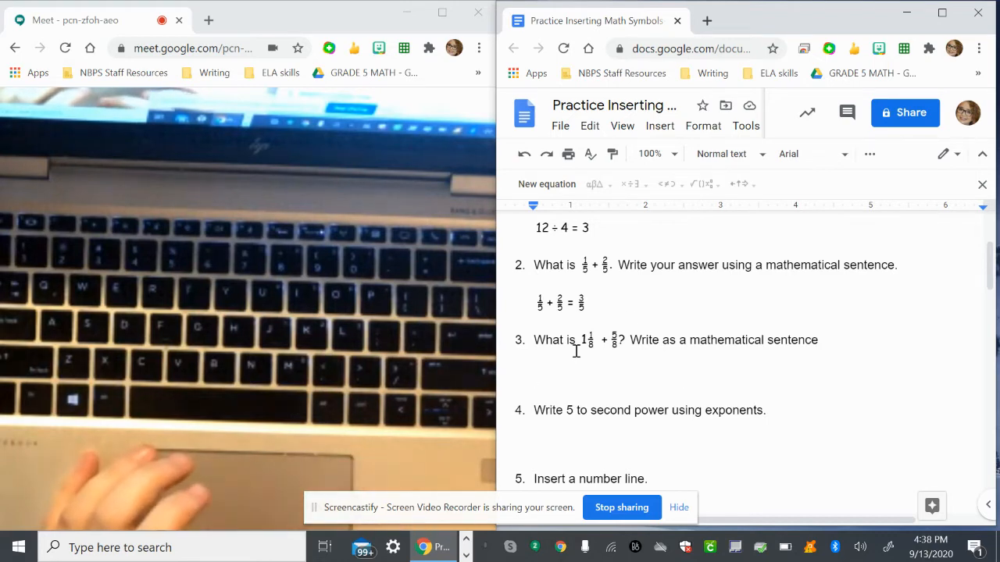
pyautogui.click(559, 189)
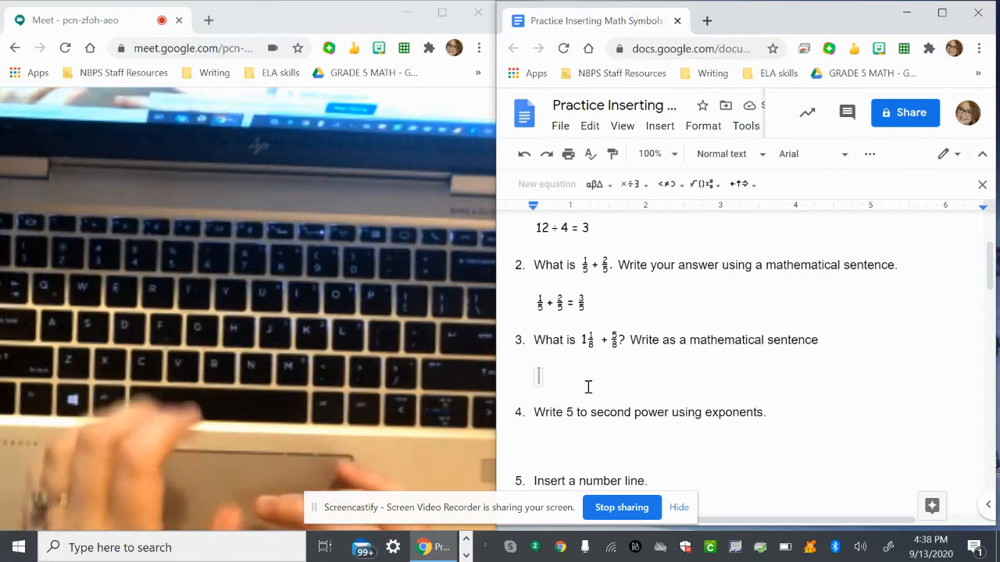
pyautogui.write('1')
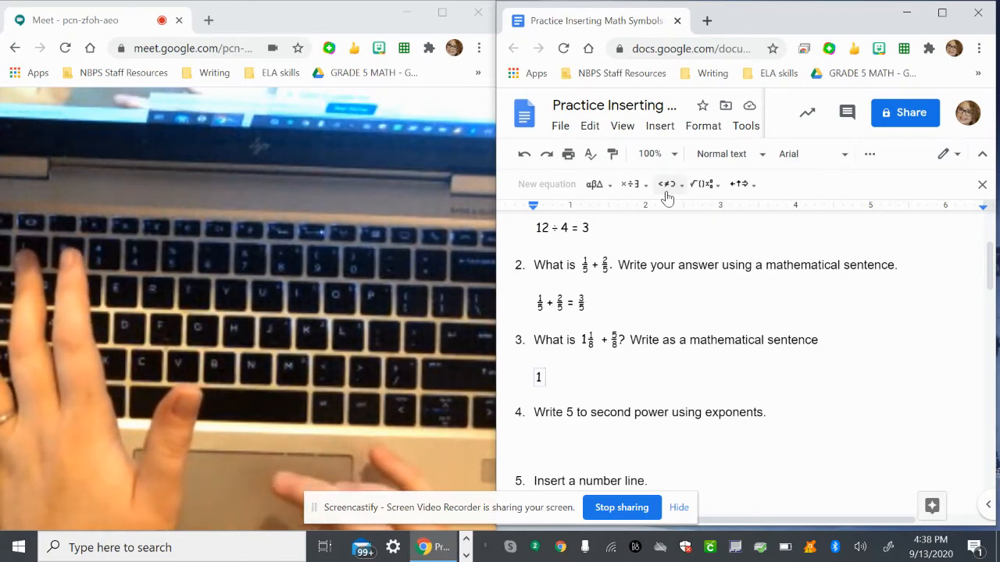
pyautogui.click(709, 191)
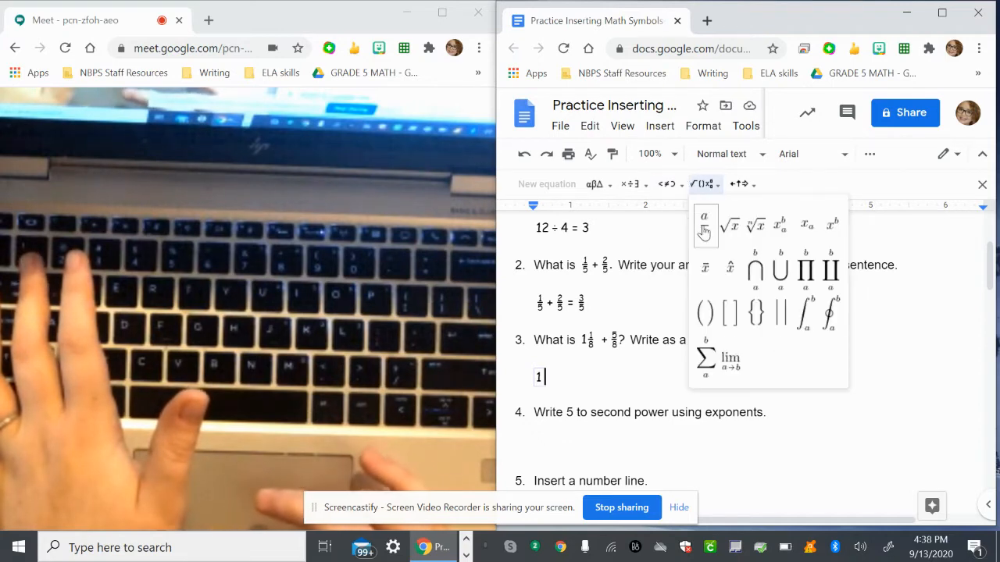
pyautogui.click(703, 227)
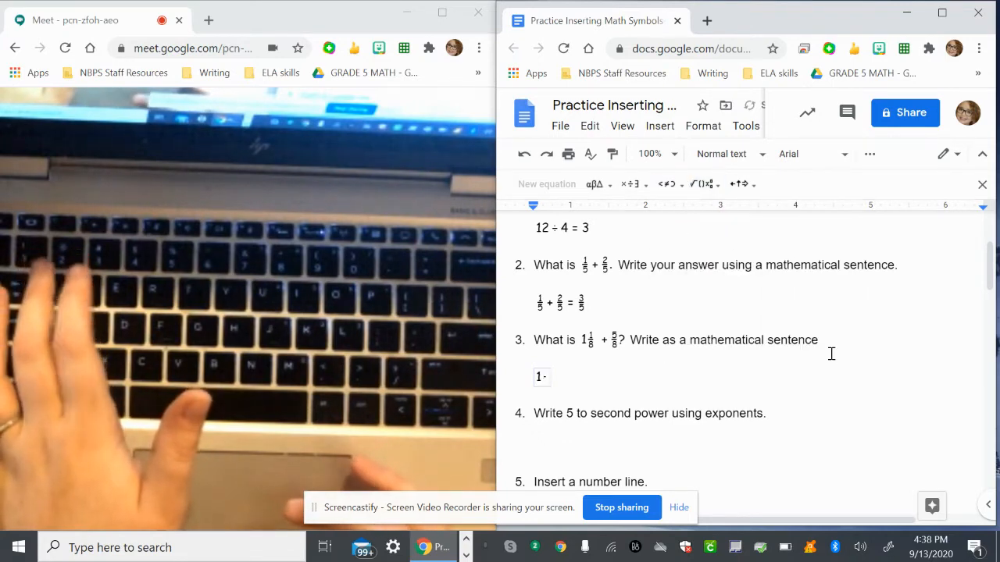
pyautogui.write('1/')
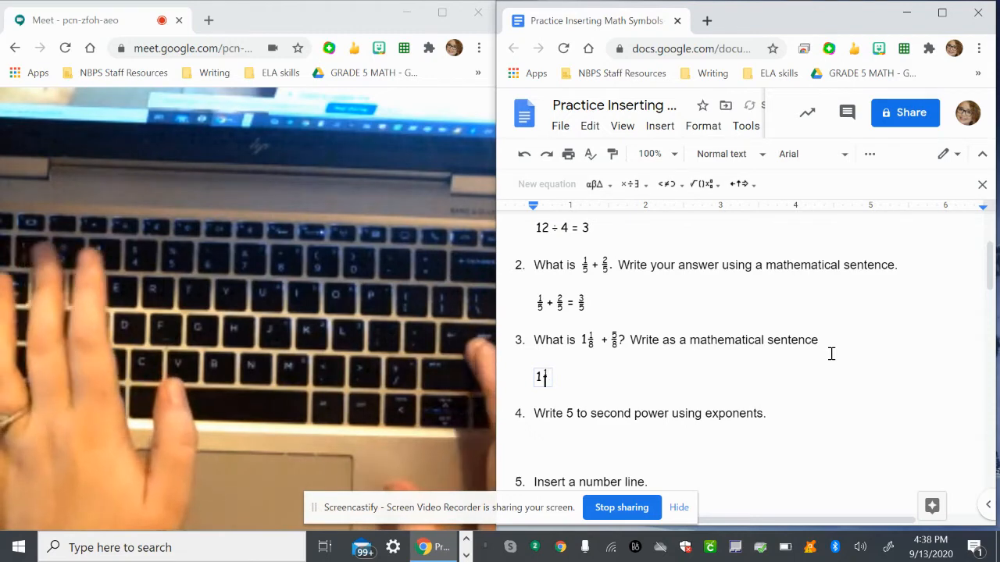
pyautogui.write('8')
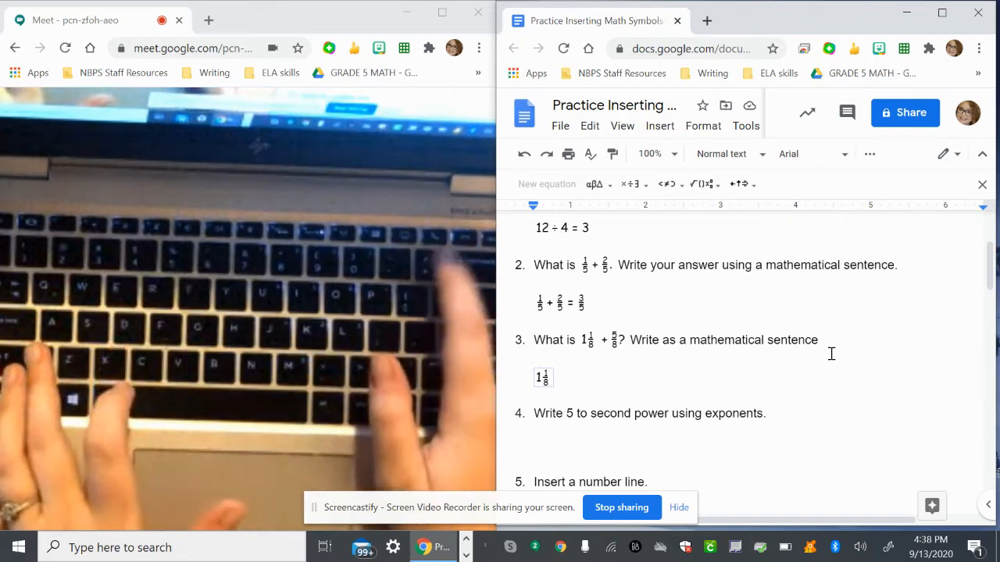
# Continue the question 3 equation with a plus sign and the stacked fraction 5/8.
pyautogui.write('+')
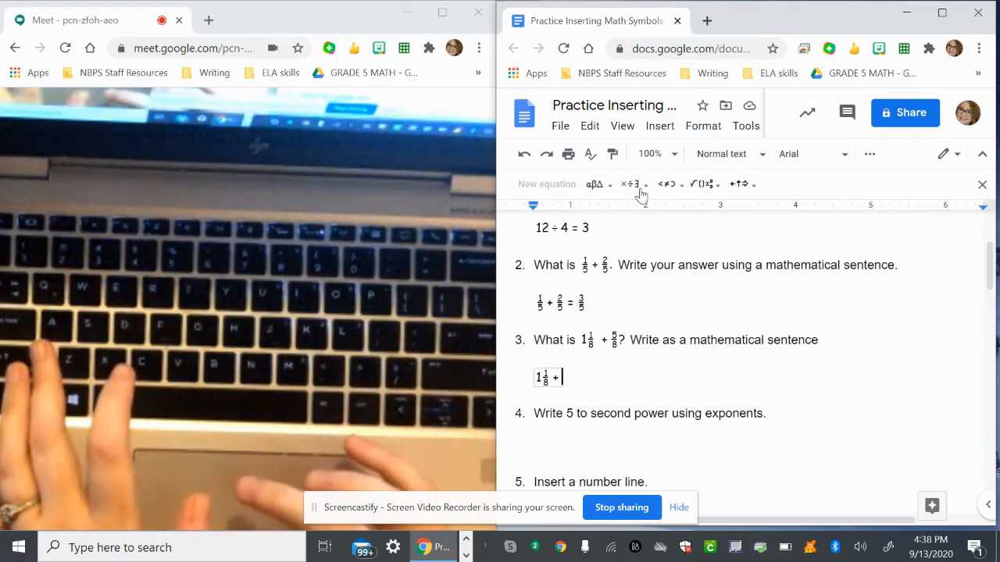
pyautogui.click(701, 188)
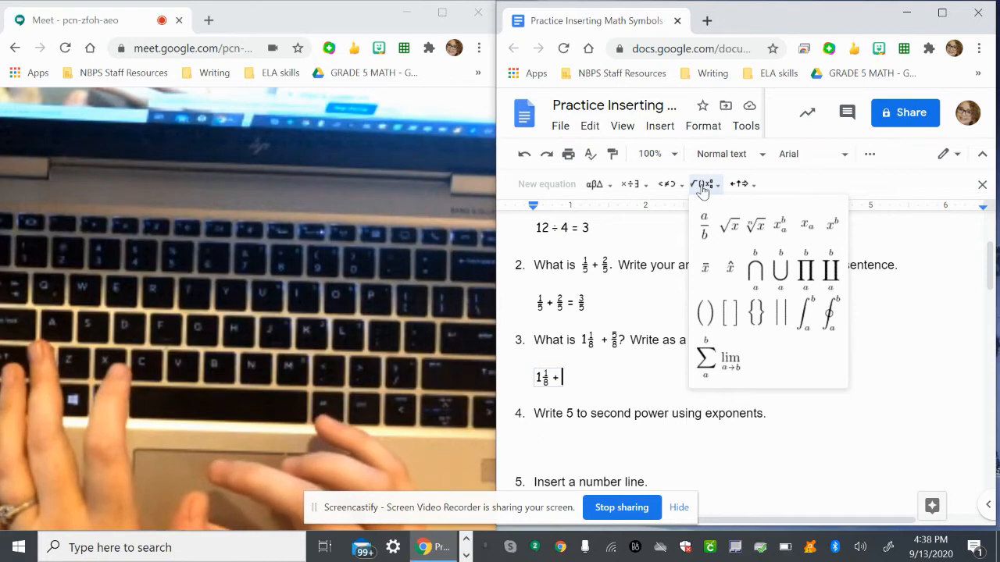
pyautogui.click(705, 225)
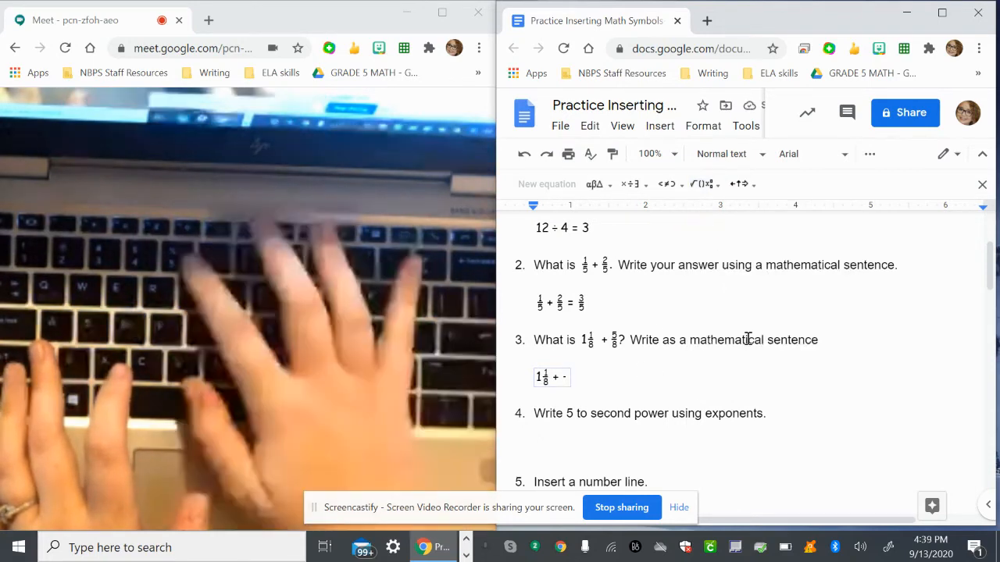
pyautogui.write('5')
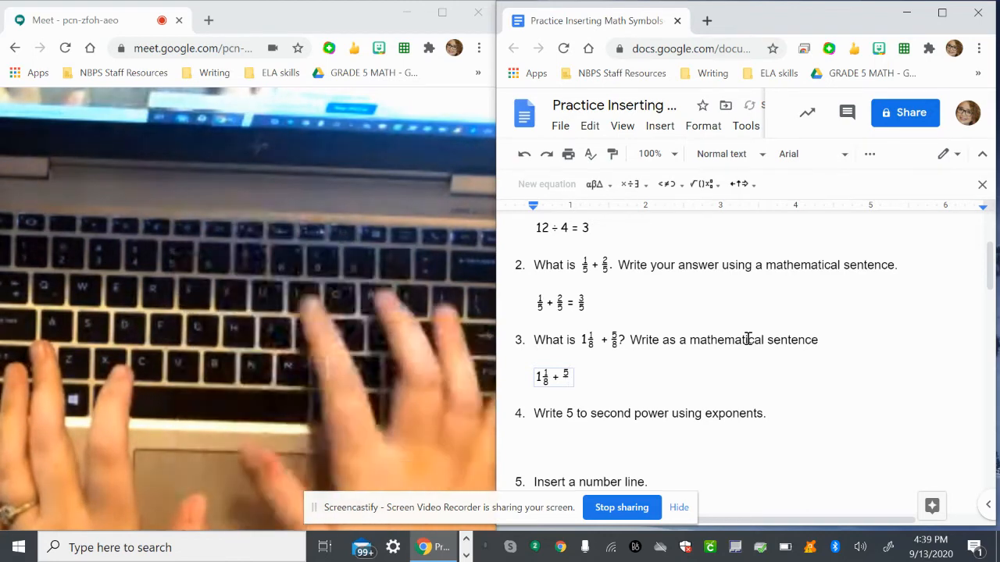
pyautogui.press('Down')
pyautogui.write('8')
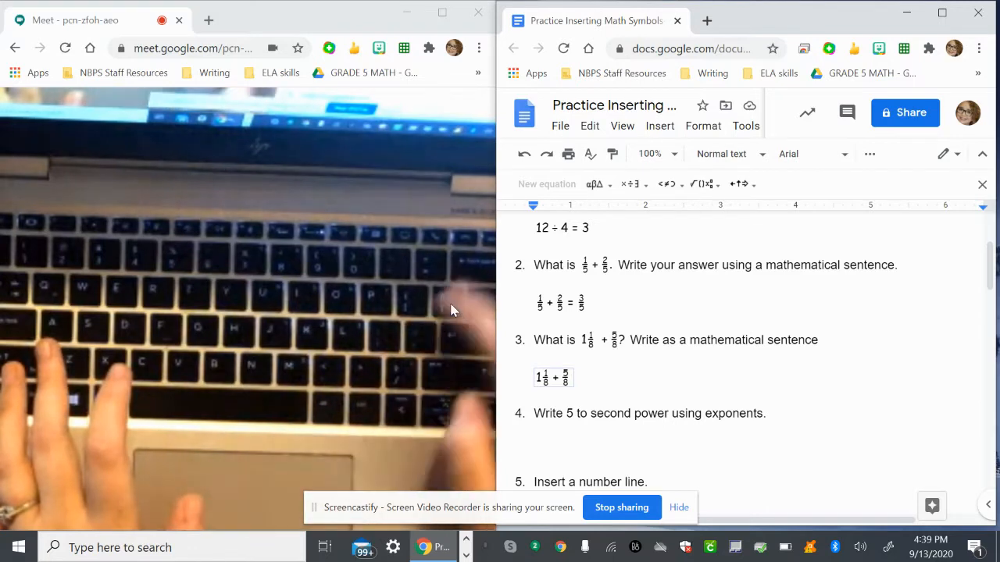
# Complete the question 3 equation with an equals sign and the mixed number 1 6/8, using a stacked fraction.
pyautogui.write('=')
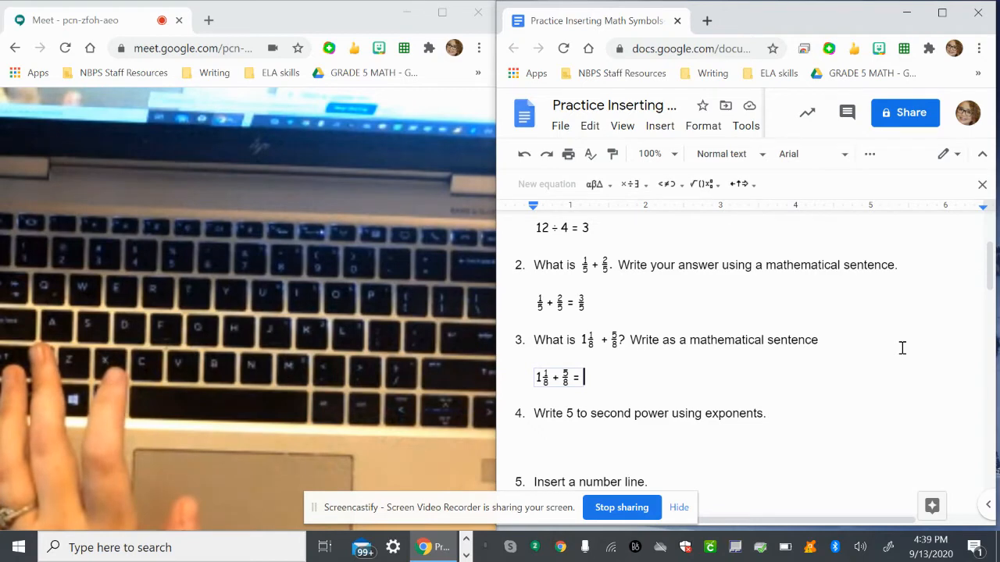
pyautogui.write('1')
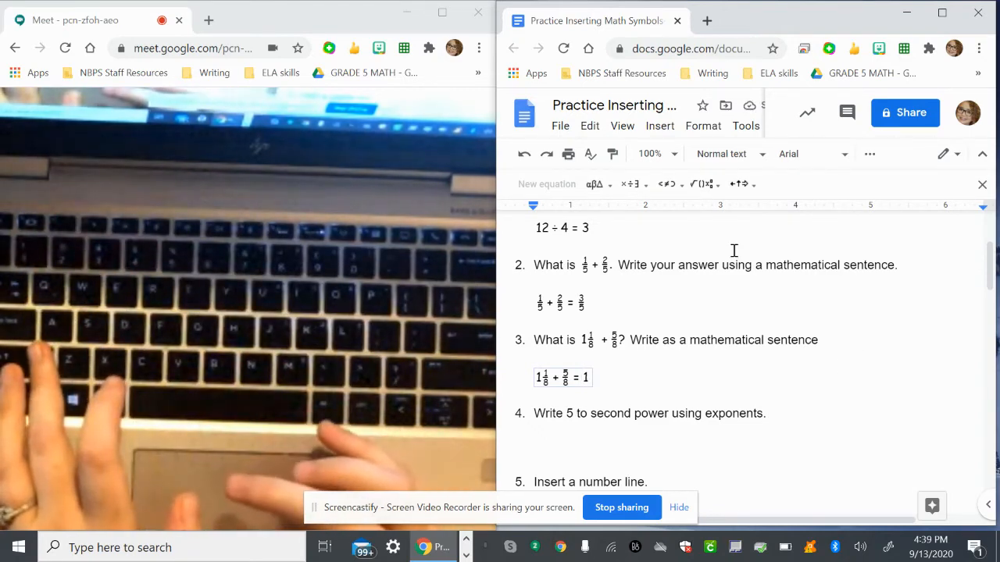
pyautogui.click(707, 184)
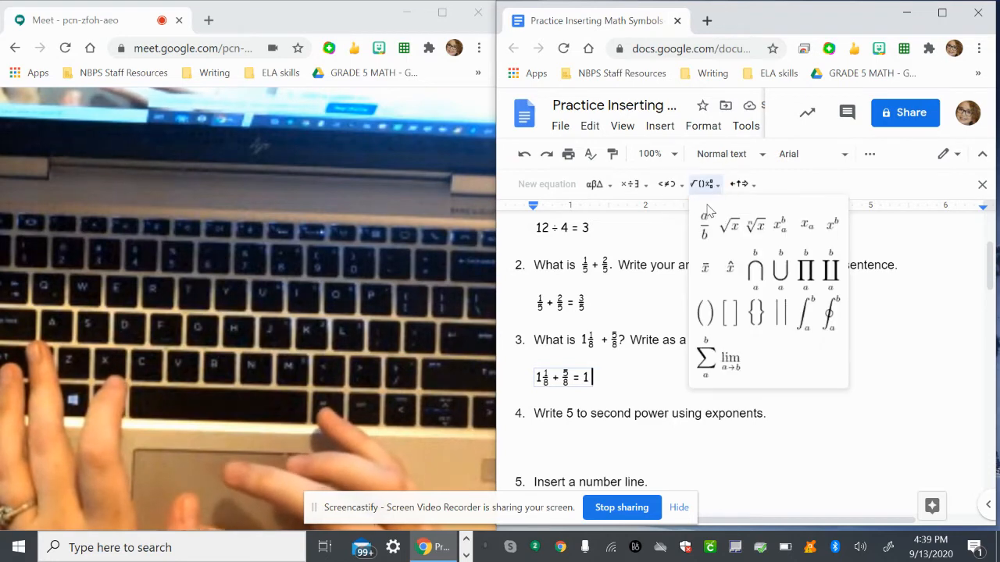
pyautogui.click(705, 233)
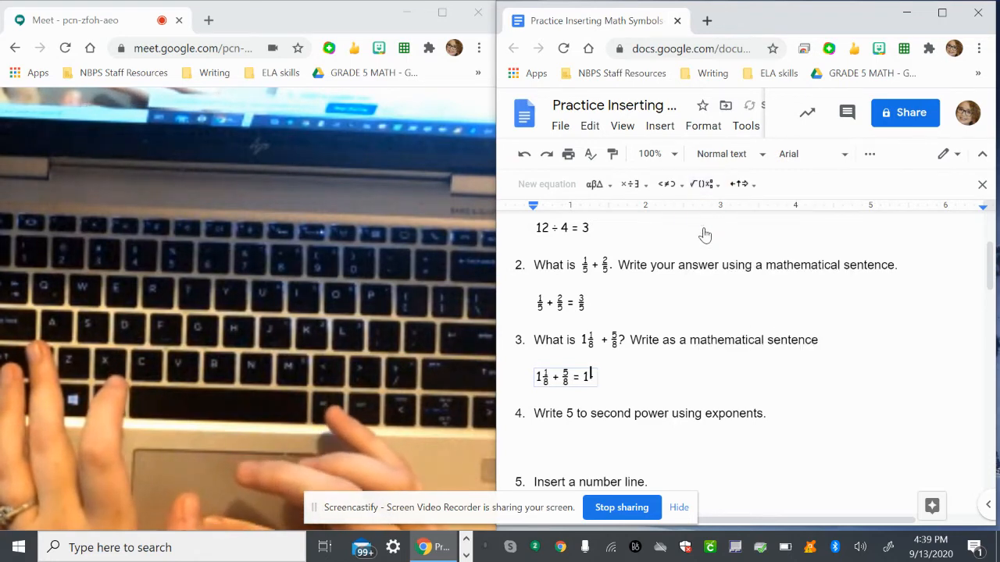
pyautogui.write('6/')
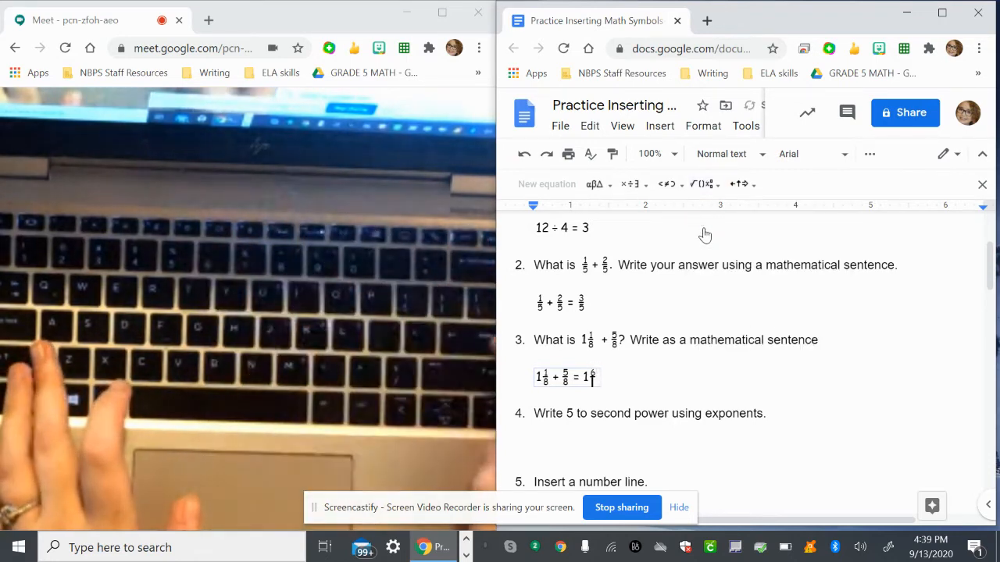
pyautogui.press('Down')
pyautogui.write('8')
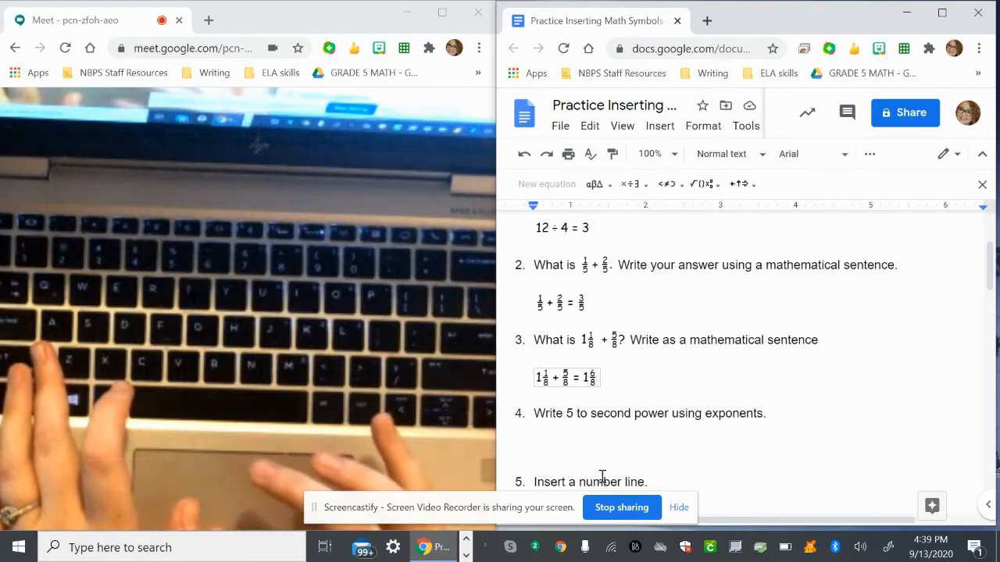
# Insert a new equation below question 4 and write 5 with the exponent 2 using the superscript operation.
pyautogui.moveTo(645, 445)
pyautogui.mouseDown()
pyautogui.moveTo(632, 380)
pyautogui.moveTo(635, 481)
pyautogui.moveTo(629, 451)
pyautogui.mouseUp()
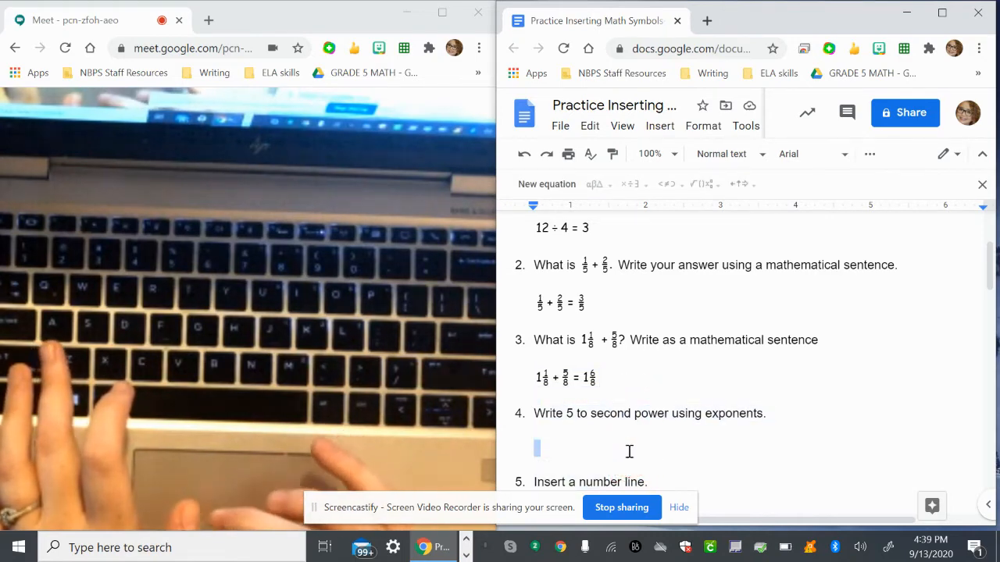
pyautogui.scroll(-1, 530, 401)
pyautogui.scroll(-1, 535, 403)
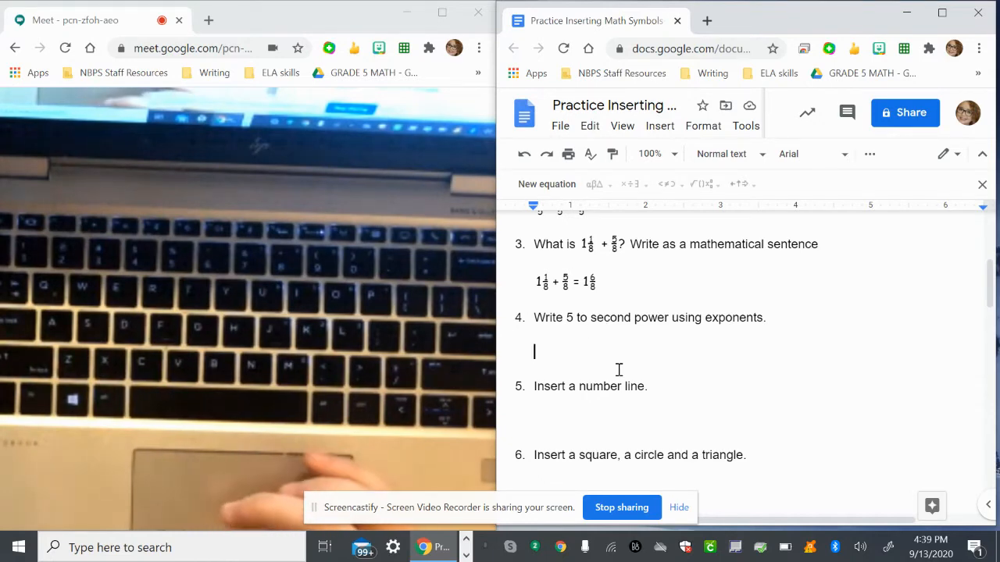
pyautogui.click(559, 190)
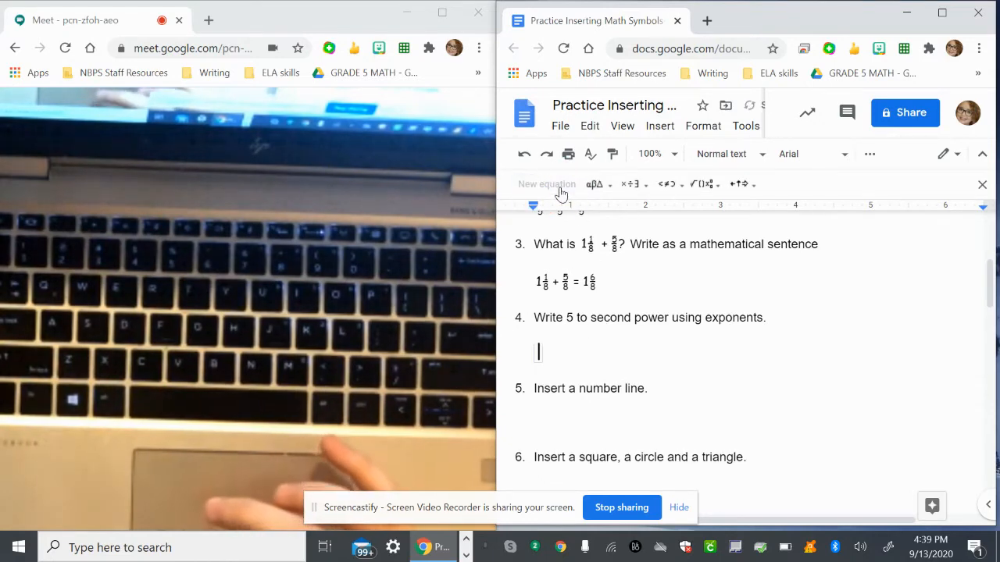
pyautogui.click(708, 186)
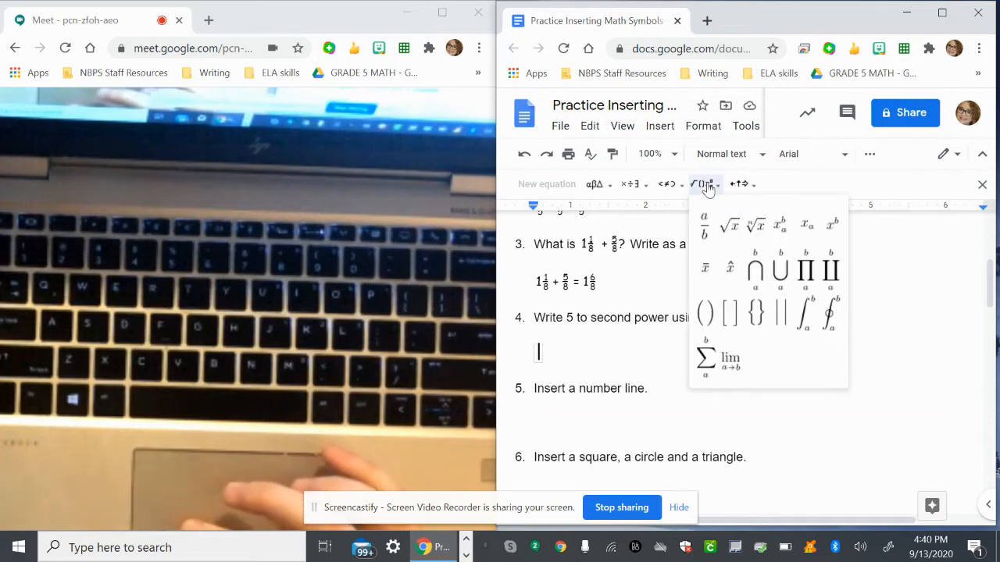
pyautogui.click(833, 234)
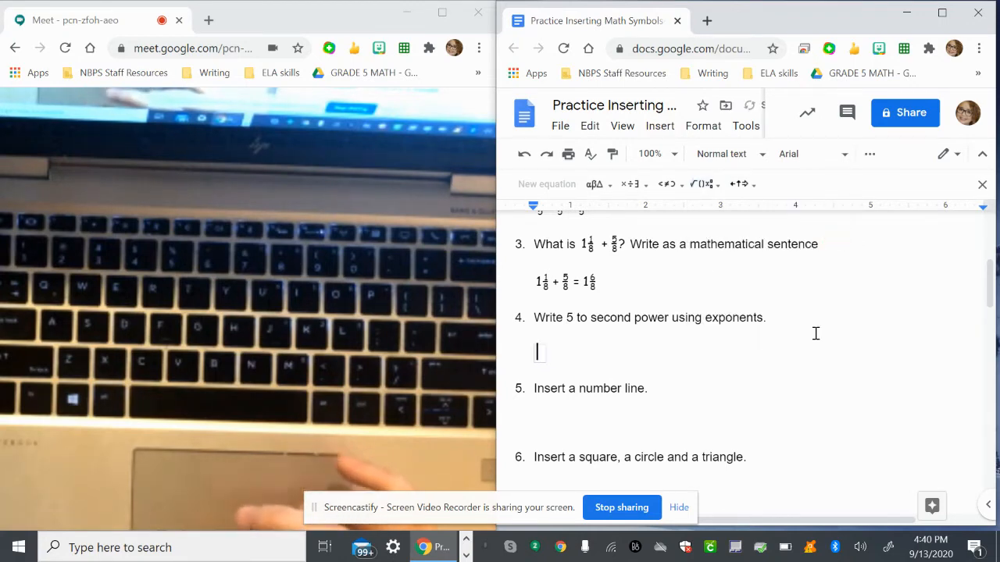
pyautogui.write('5')
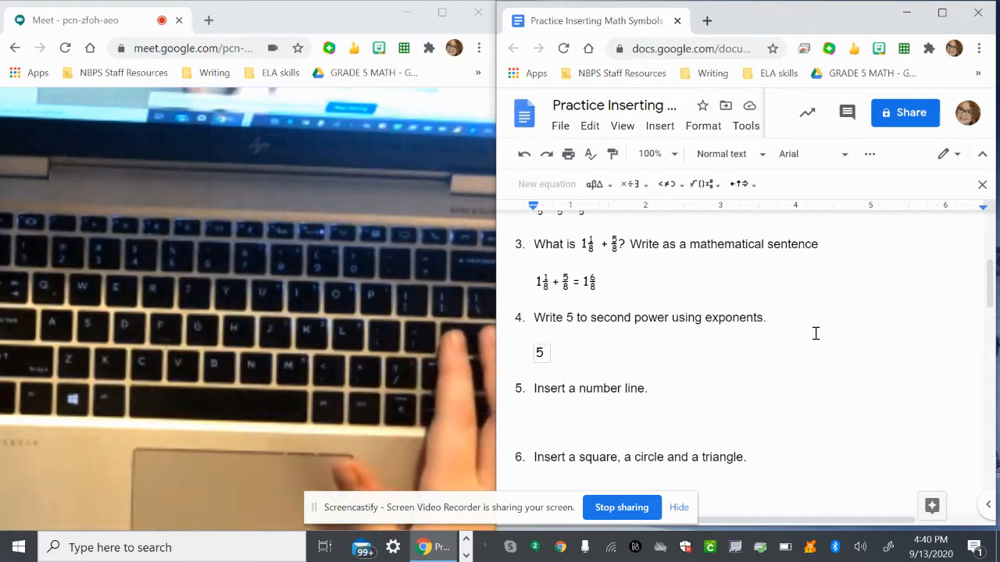
pyautogui.write('^')
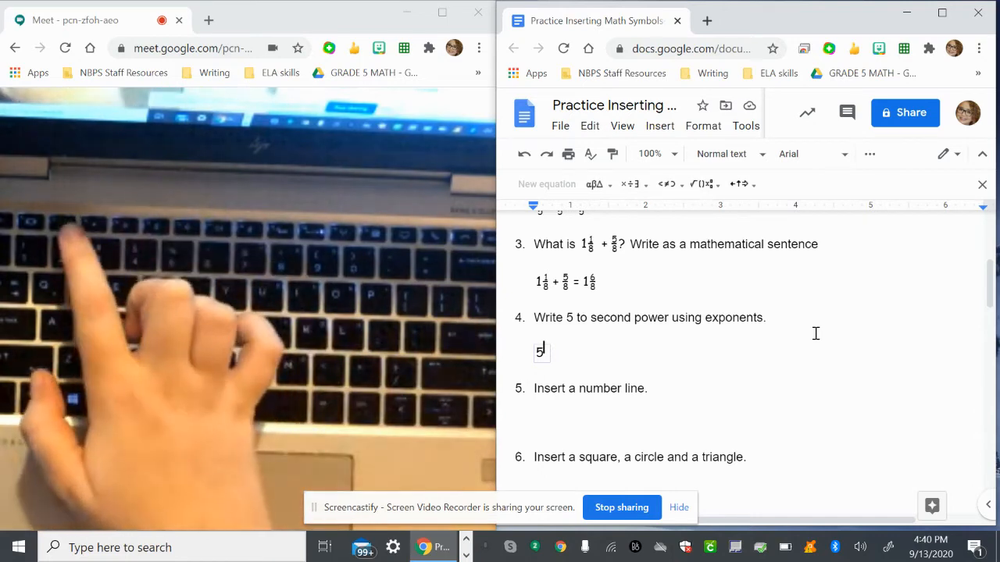
pyautogui.write('2')
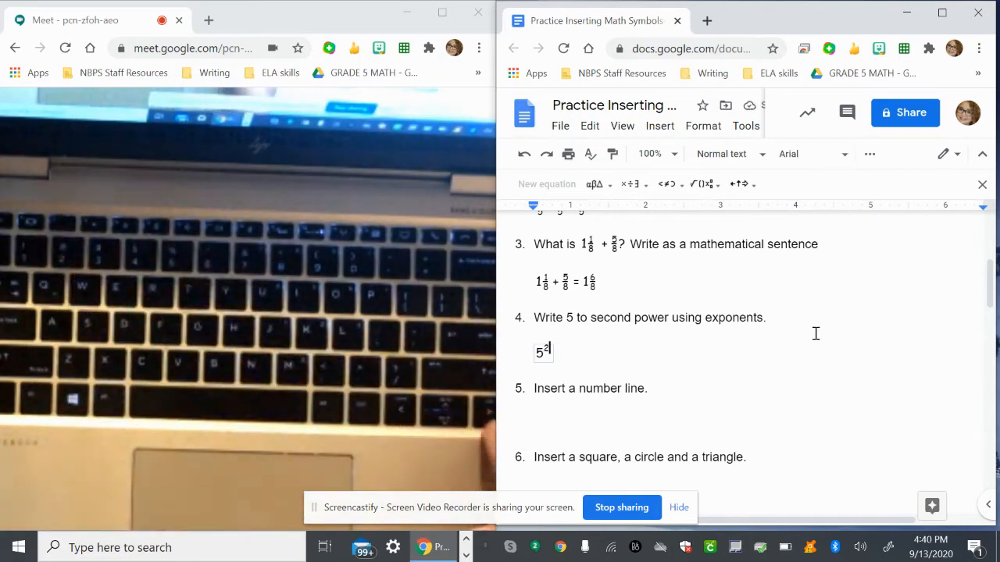
pyautogui.press('Right')
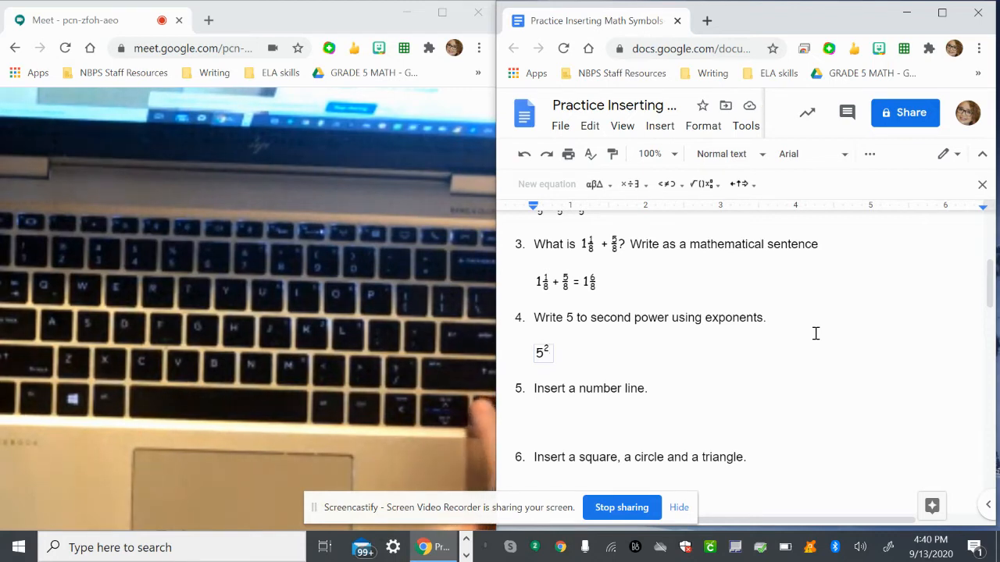
# Close the equation tools and start a new drawing below question 5 for the number line.
pyautogui.click(636, 350)
pyautogui.moveTo(636, 350)
pyautogui.mouseDown()
pyautogui.moveTo(591, 355)
pyautogui.moveTo(643, 357)
pyautogui.mouseUp()
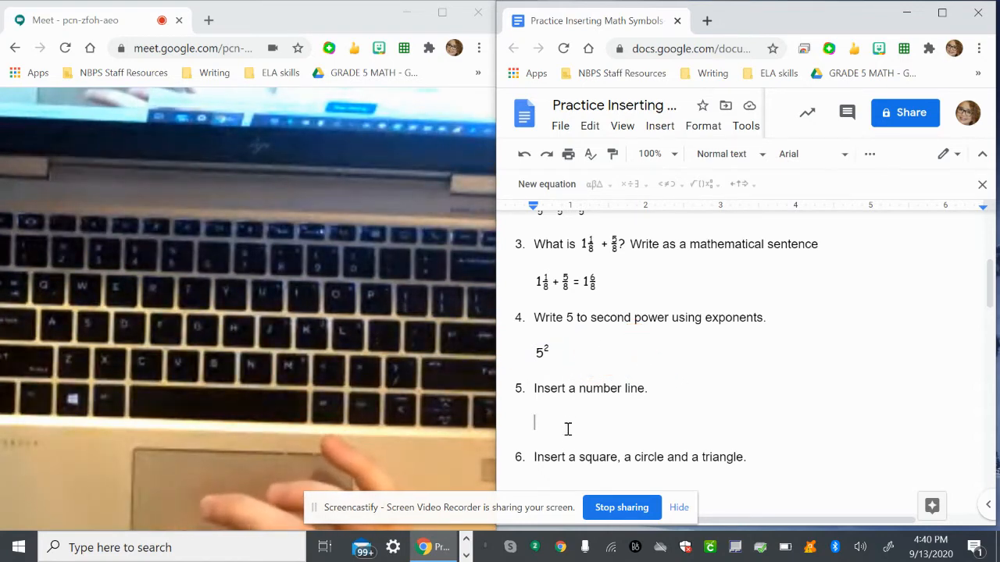
pyautogui.scroll(-1, 567, 429)
pyautogui.scroll(-1, 551, 384)
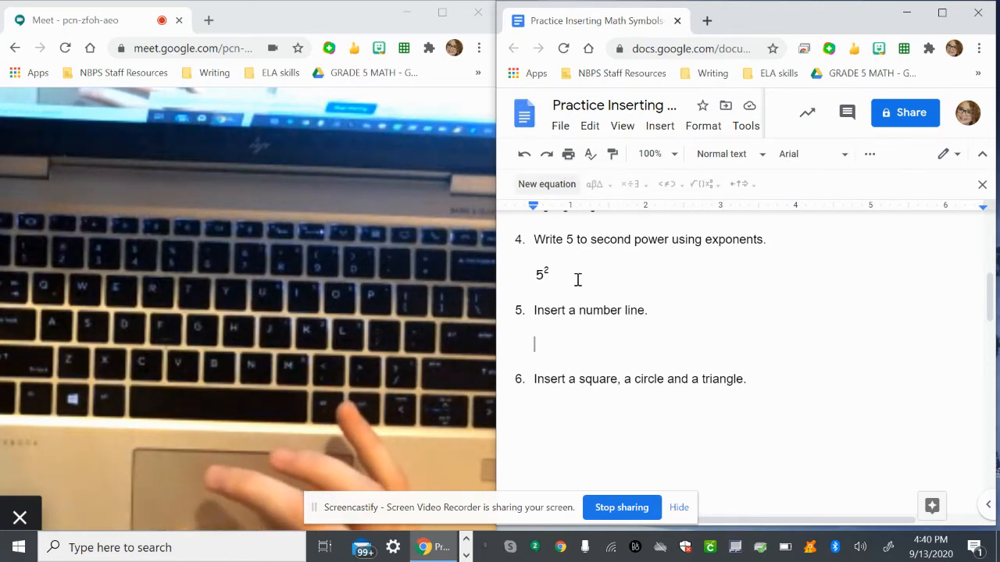
pyautogui.click(983, 186)
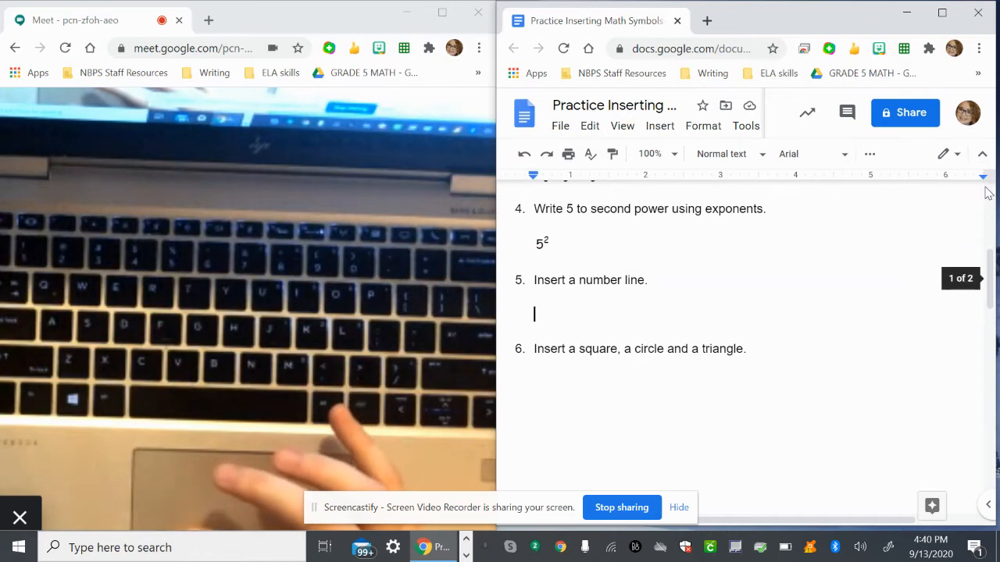
pyautogui.click(660, 126)
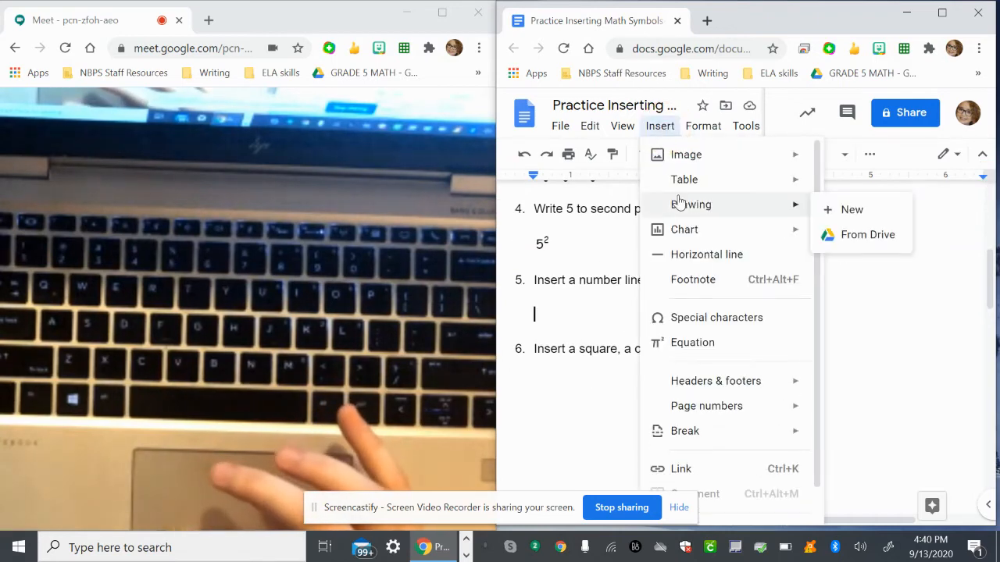
pyautogui.moveTo(690, 214)
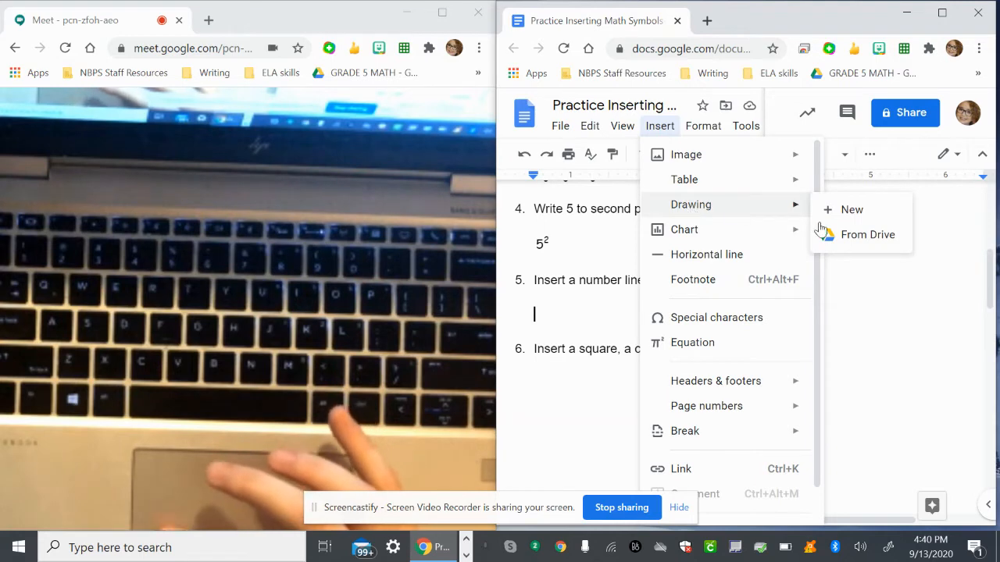
pyautogui.click(840, 211)
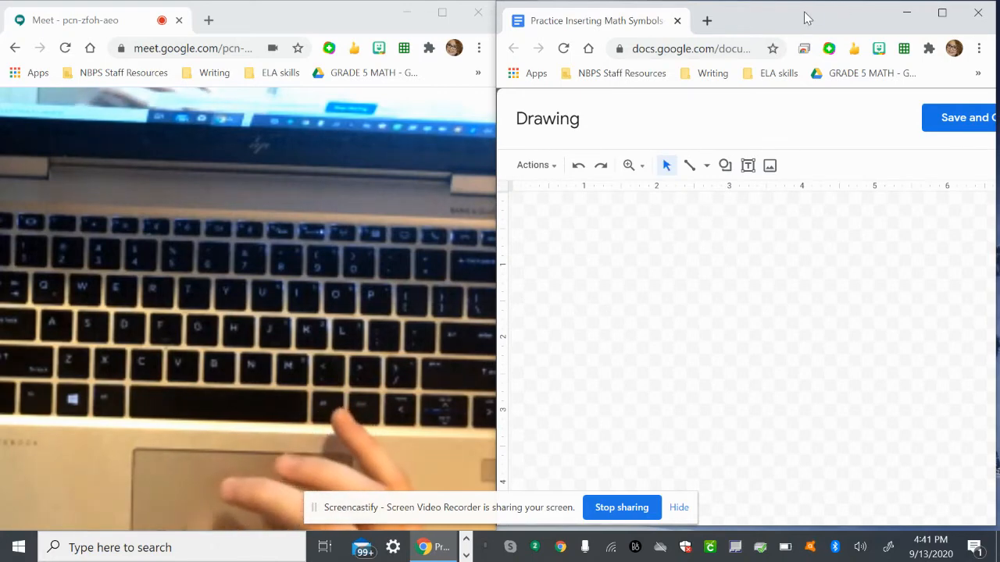
pyautogui.click(690, 171)
pyautogui.click(706, 169)
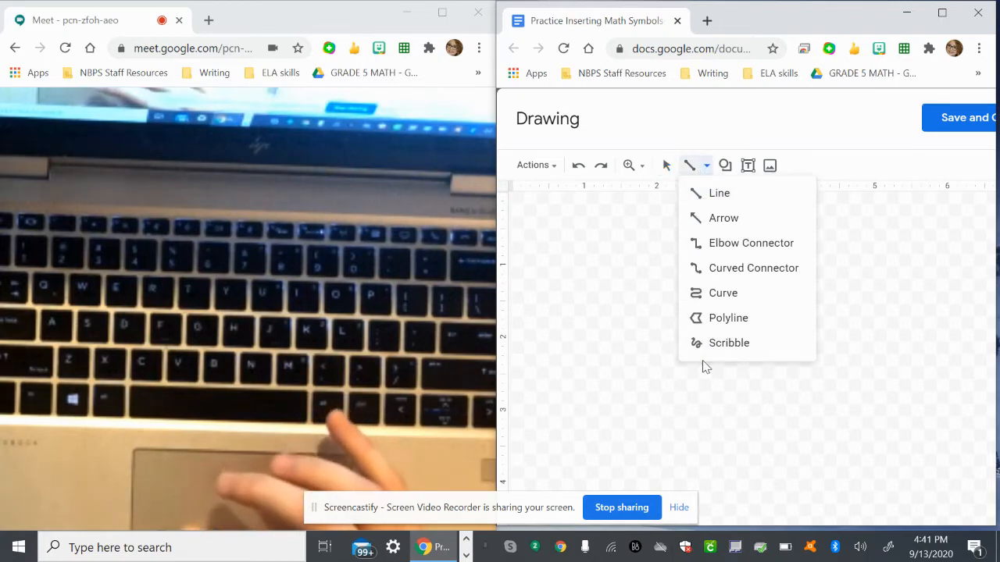
pyautogui.click(708, 220)
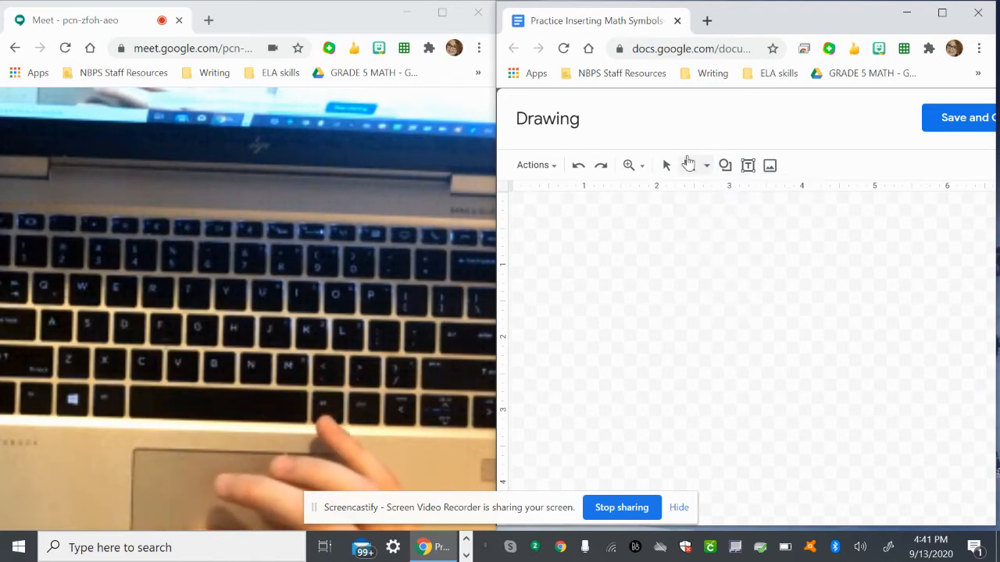
# Draw a horizontal line about 5.2 inches long across the canvas with the Line tool and increase its line weight.
pyautogui.click(694, 167)
pyautogui.click(706, 166)
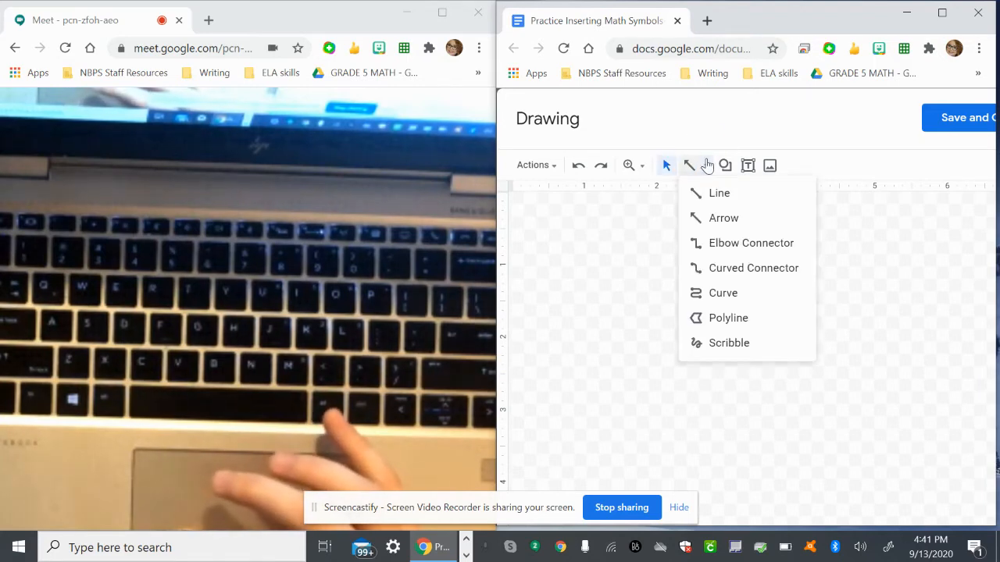
pyautogui.click(709, 193)
pyautogui.moveTo(524, 291)
pyautogui.mouseDown()
pyautogui.moveTo(922, 361)
pyautogui.moveTo(885, 286)
pyautogui.moveTo(903, 291)
pyautogui.mouseUp()
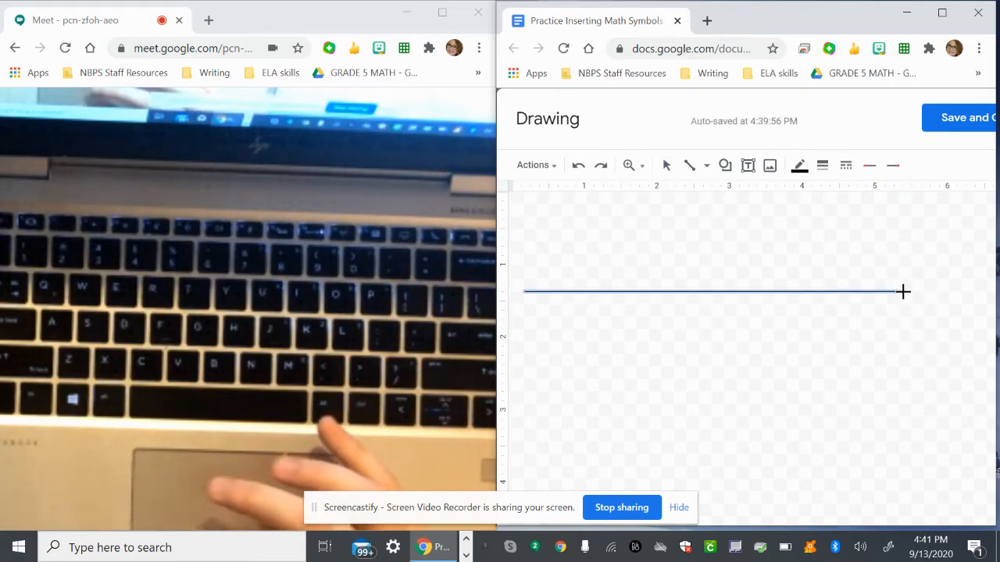
pyautogui.click(798, 167)
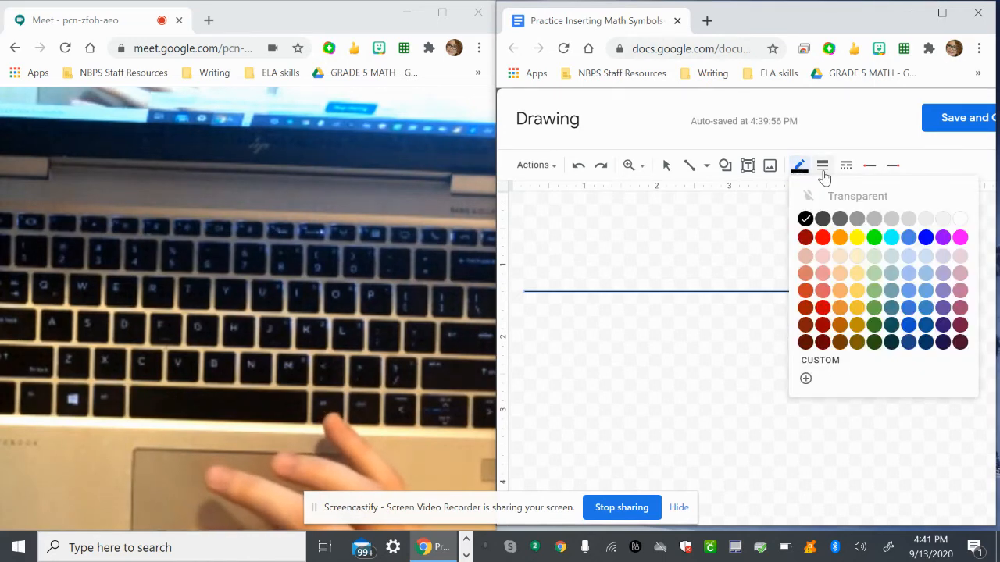
pyautogui.click(822, 172)
pyautogui.click(834, 219)
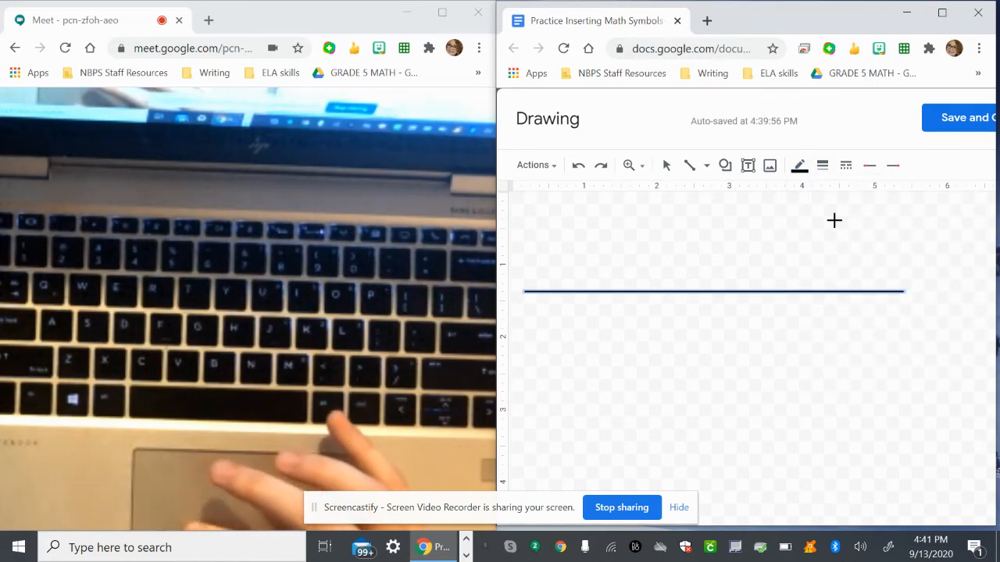
# Draw five short vertical tick marks across the horizontal line: one at each end, one in the middle and one between each pair.
pyautogui.click(690, 166)
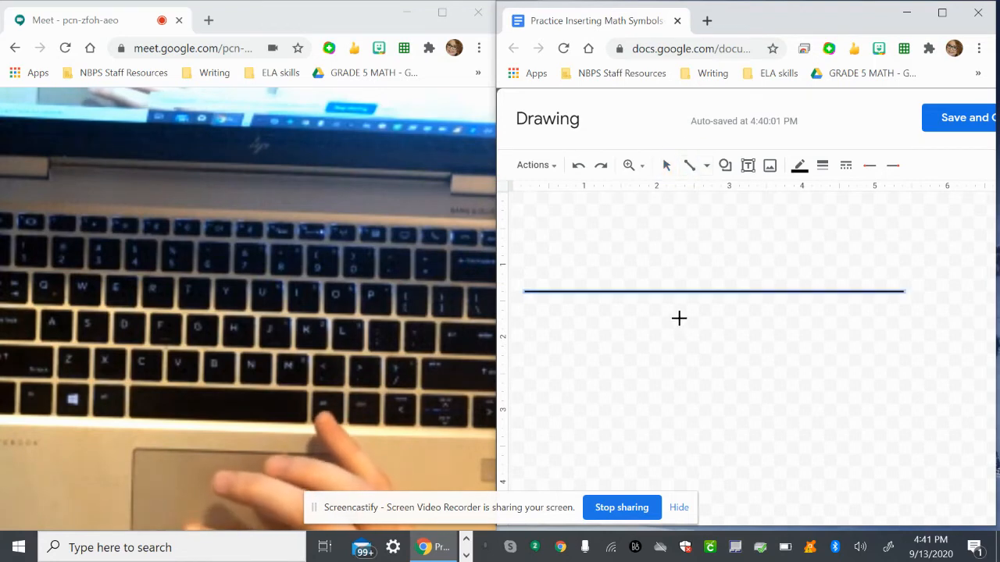
pyautogui.moveTo(523, 276); pyautogui.dragTo(526, 307)
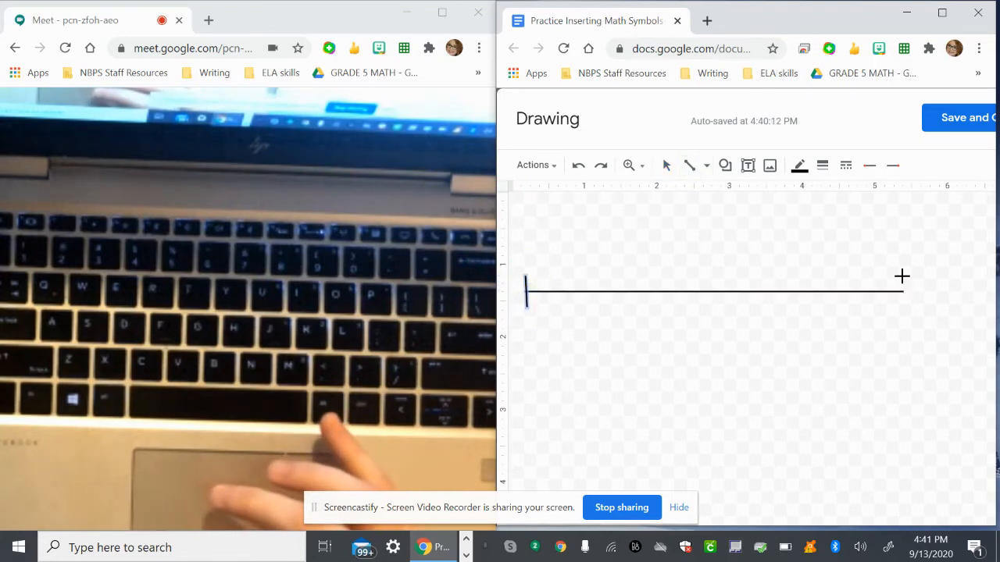
pyautogui.moveTo(898, 279); pyautogui.dragTo(898, 307)
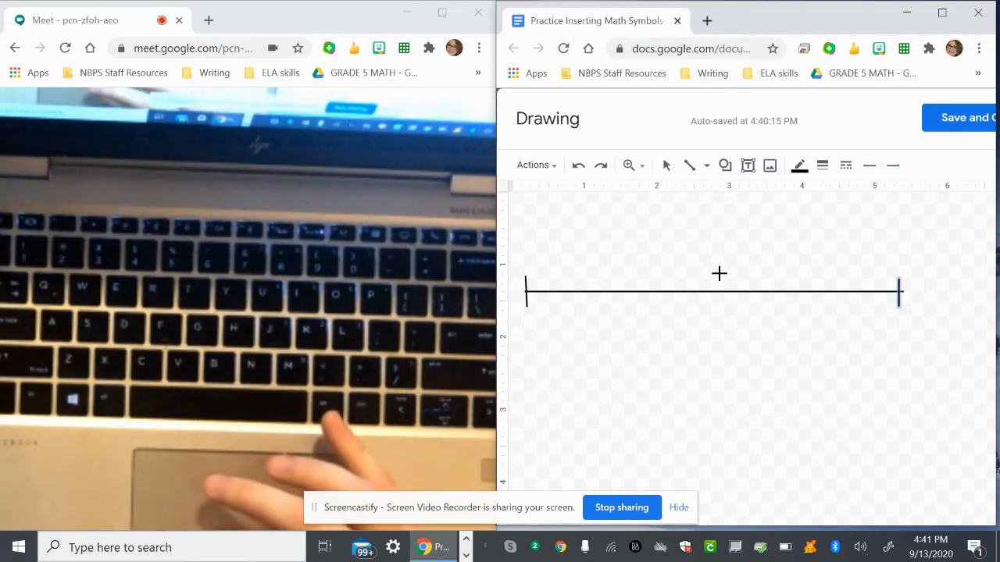
pyautogui.moveTo(708, 277); pyautogui.dragTo(710, 305)
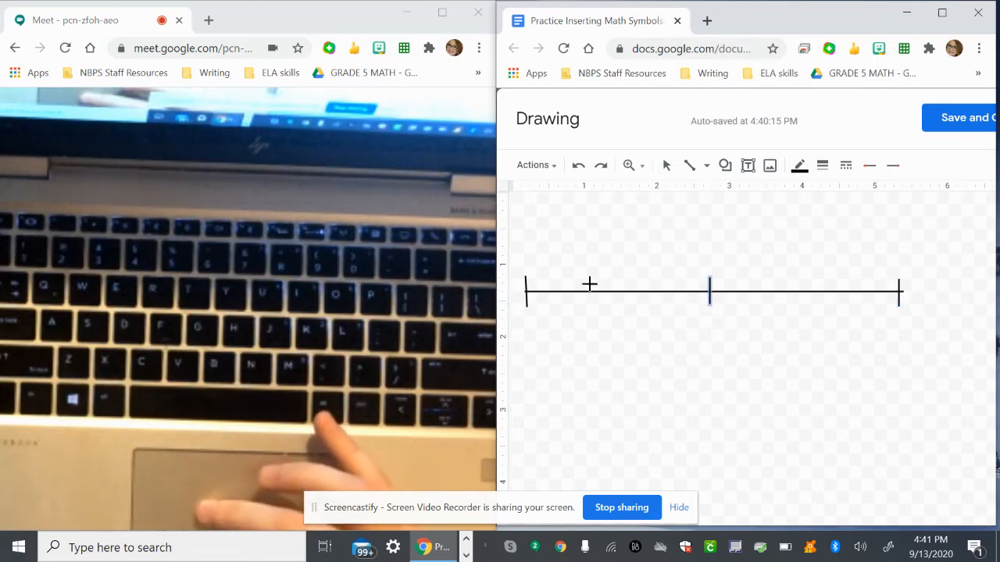
pyautogui.moveTo(604, 280); pyautogui.dragTo(605, 307)
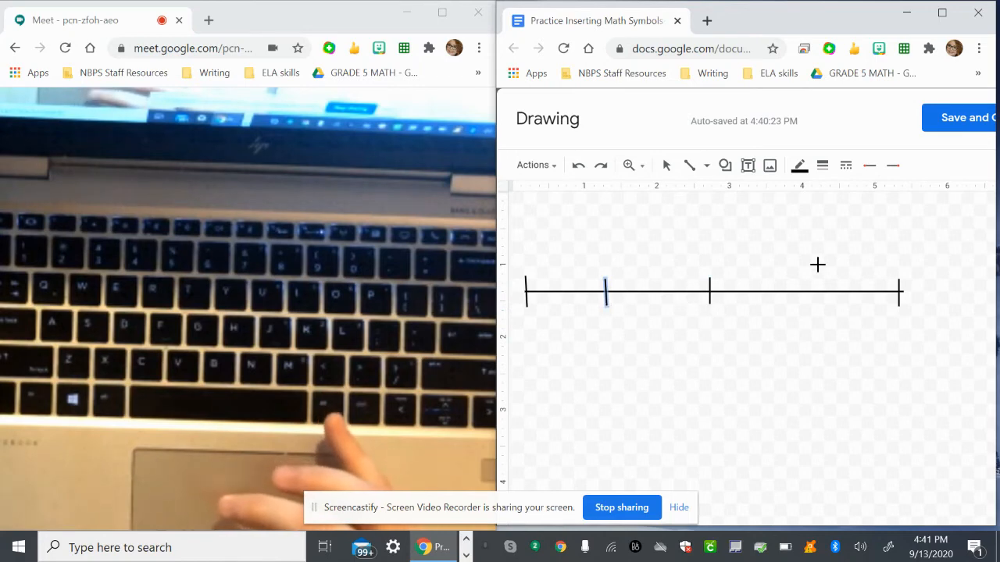
pyautogui.moveTo(814, 281); pyautogui.dragTo(815, 306)
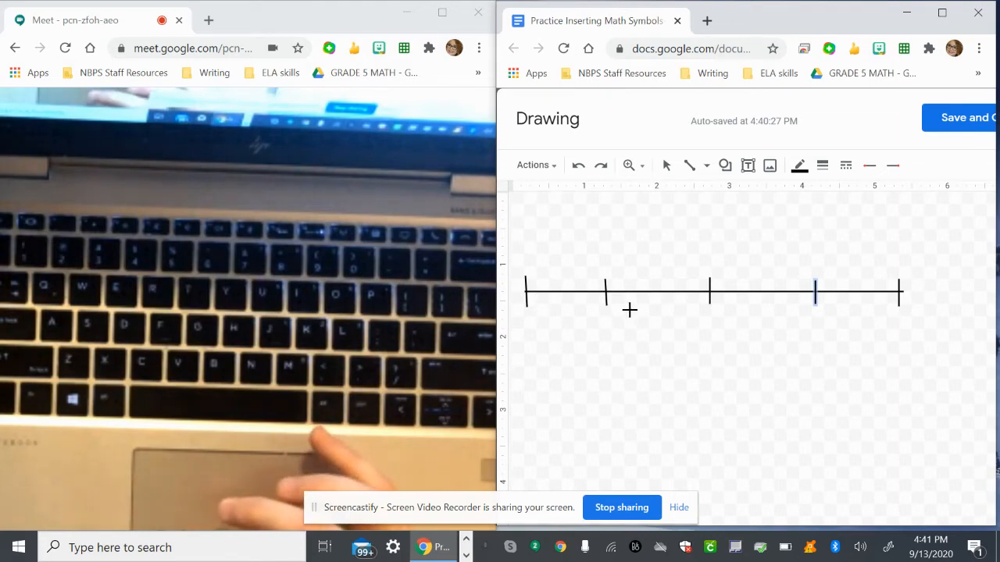
# Add a text box reading 0, shrink it to fit the digit and centre it under the first tick mark.
pyautogui.click(748, 166)
pyautogui.click(524, 313)
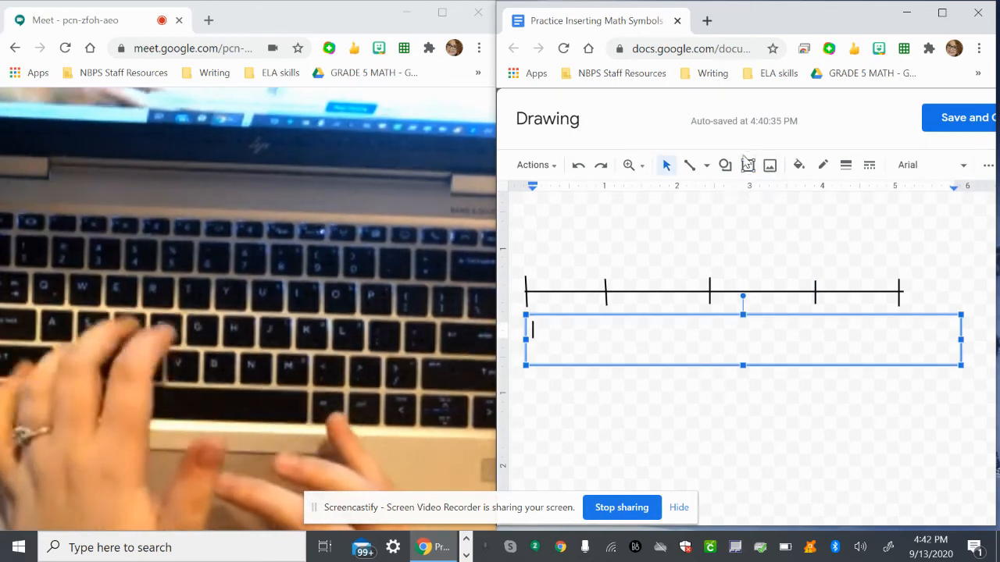
pyautogui.write('0')
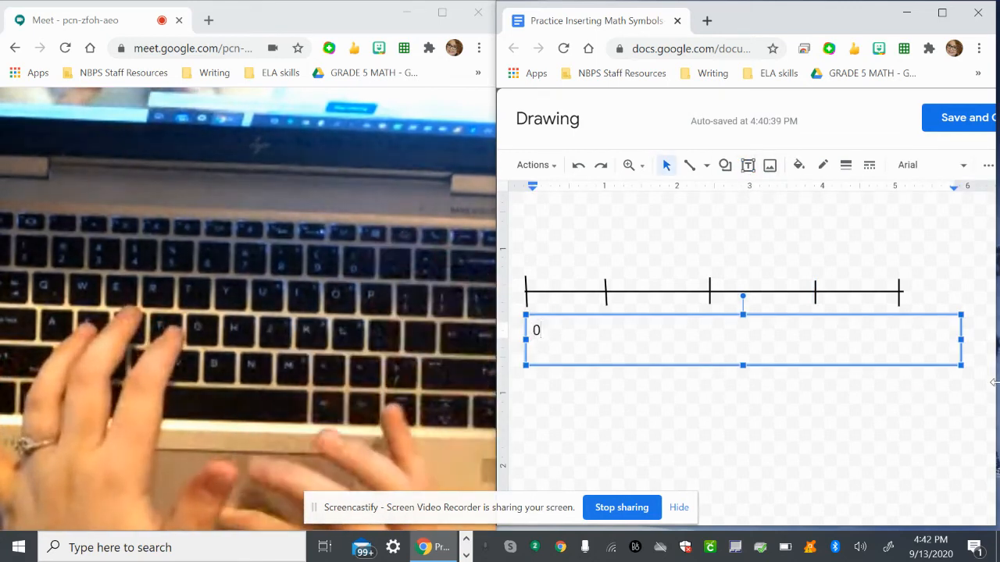
pyautogui.moveTo(962, 367); pyautogui.dragTo(552, 352)
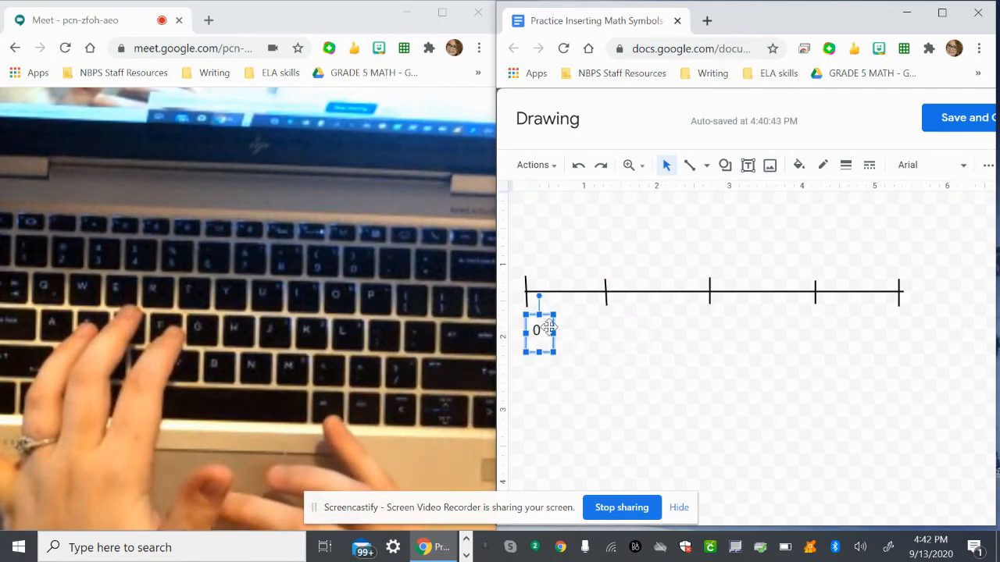
pyautogui.moveTo(548, 314); pyautogui.dragTo(540, 317)
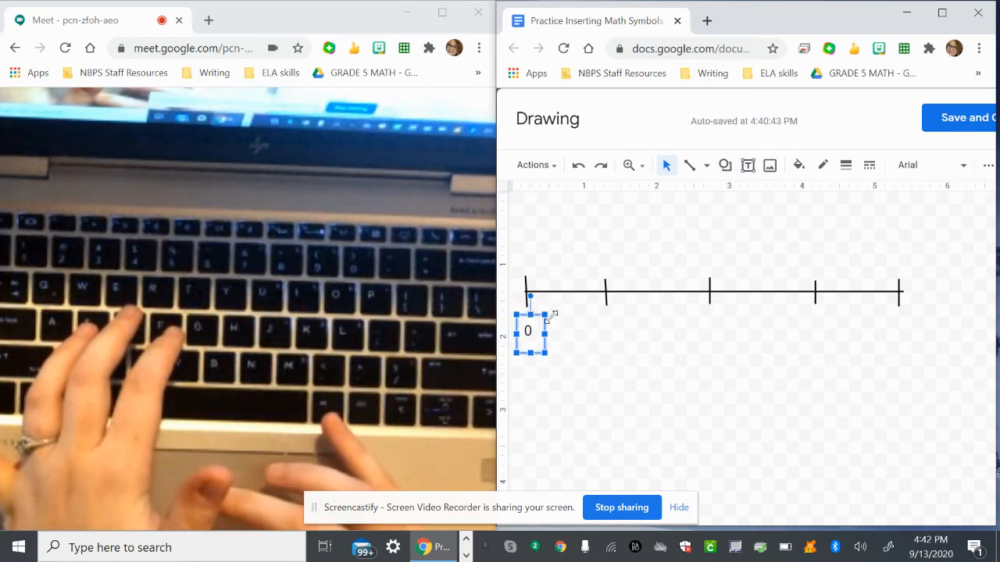
pyautogui.click(563, 328)
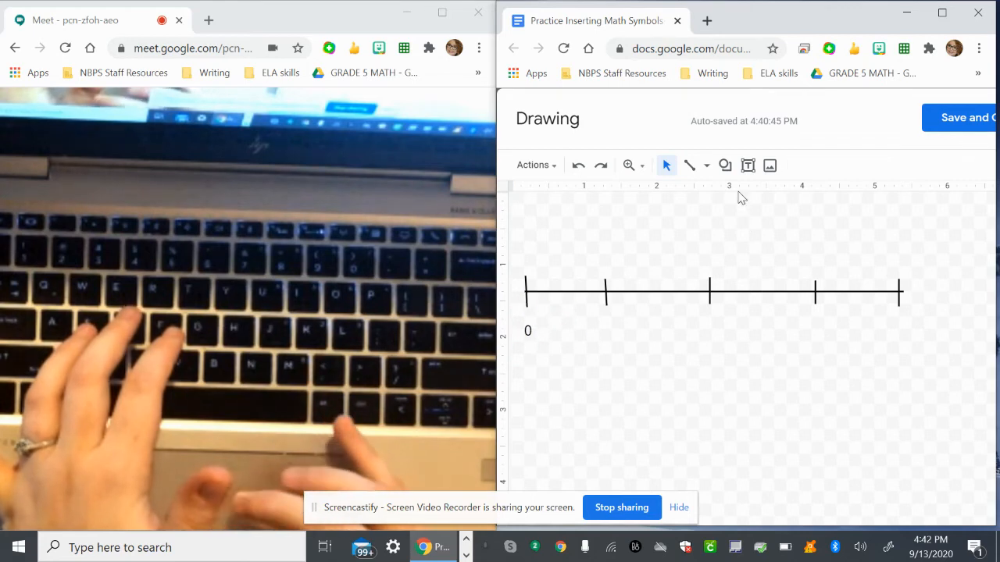
# Add a second text box, shrink it, enter 2 and position it under the second tick mark.
pyautogui.click(582, 310)
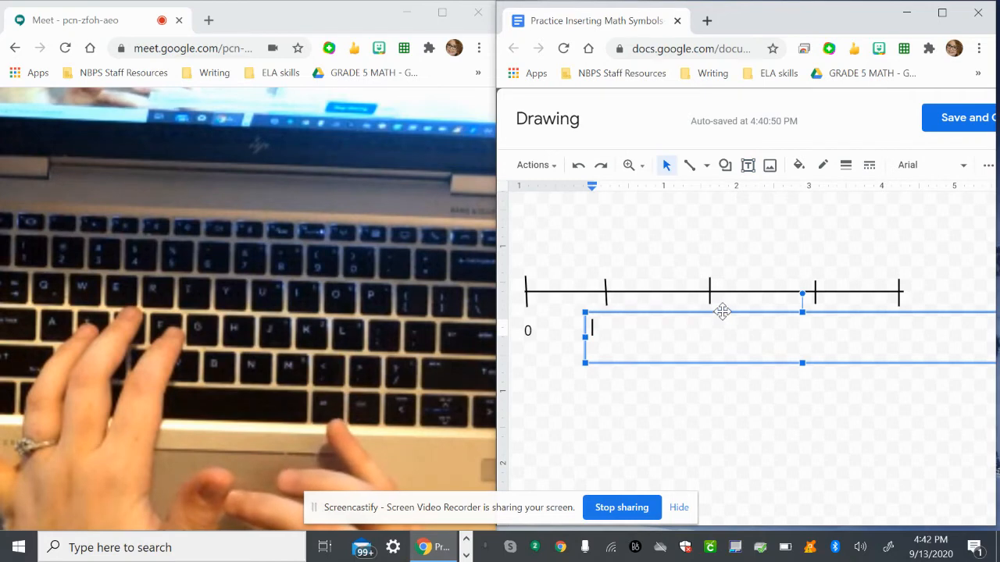
pyautogui.moveTo(669, 352); pyautogui.dragTo(787, 396)
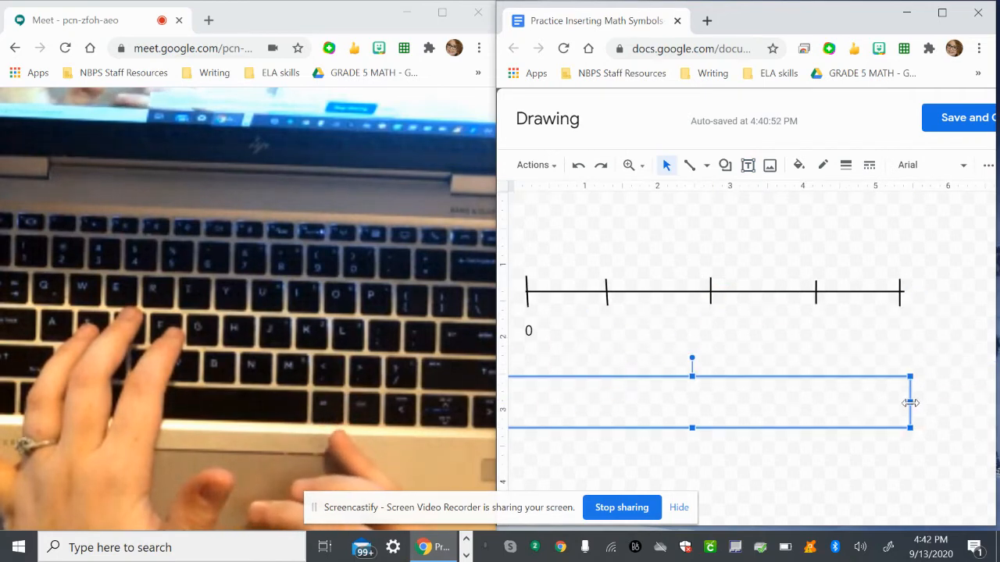
pyautogui.moveTo(910, 402); pyautogui.dragTo(670, 317)
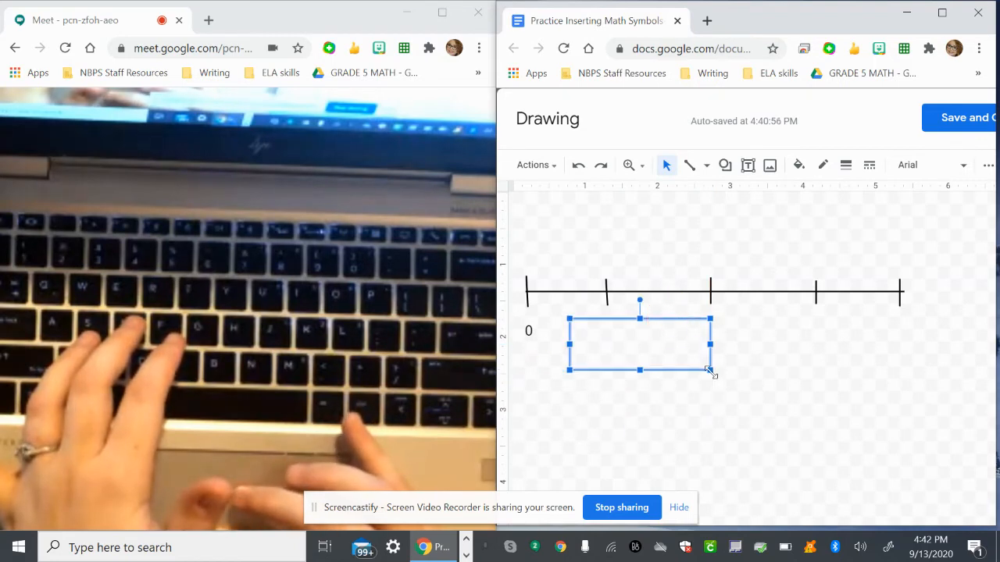
pyautogui.moveTo(709, 370); pyautogui.dragTo(616, 357)
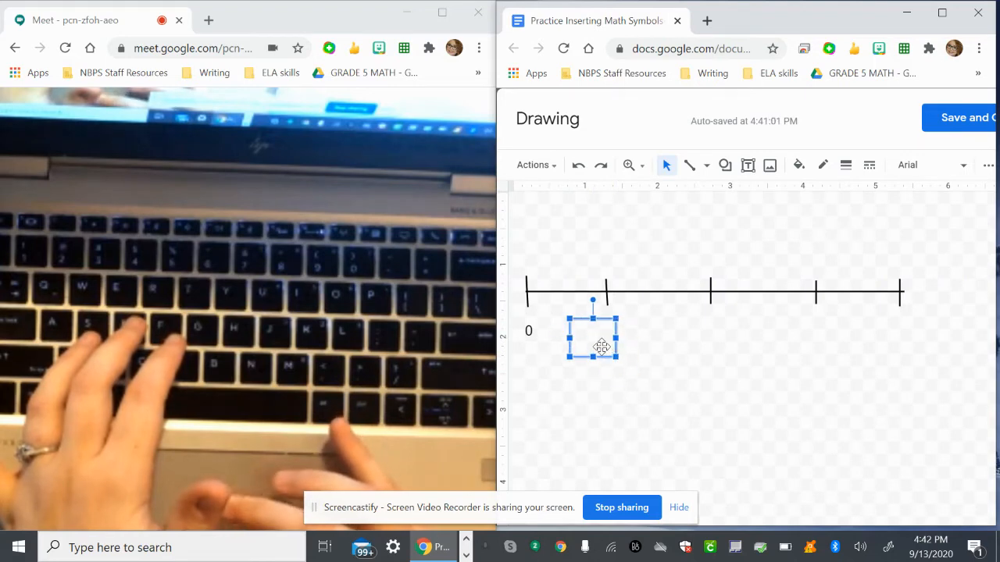
pyautogui.click(575, 329)
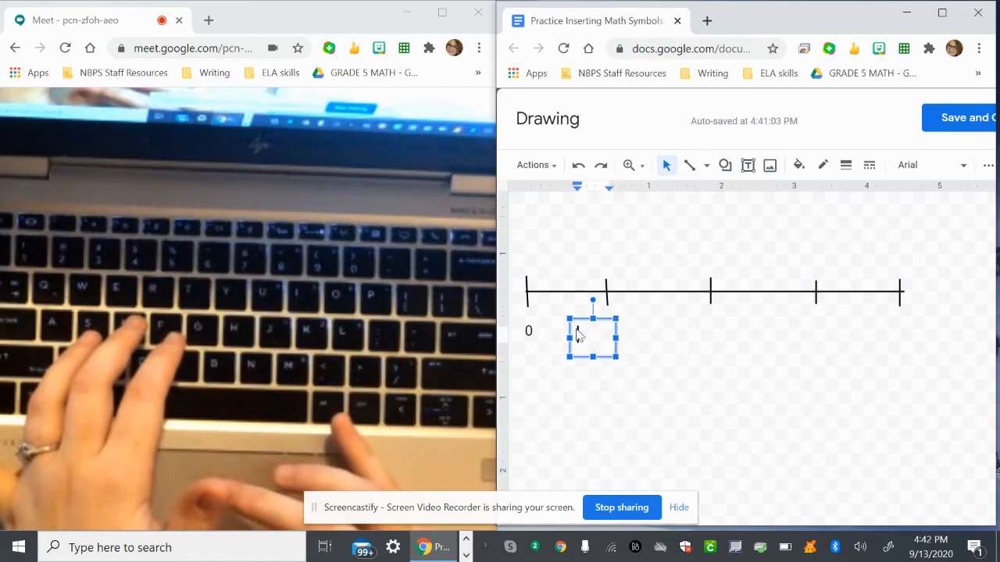
pyautogui.write('2')
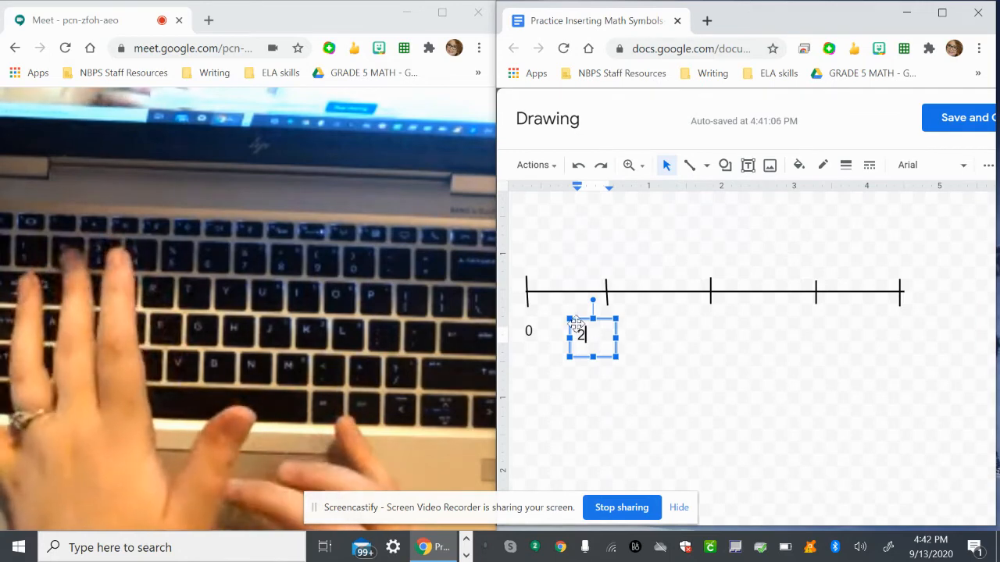
pyautogui.moveTo(575, 320); pyautogui.dragTo(603, 308)
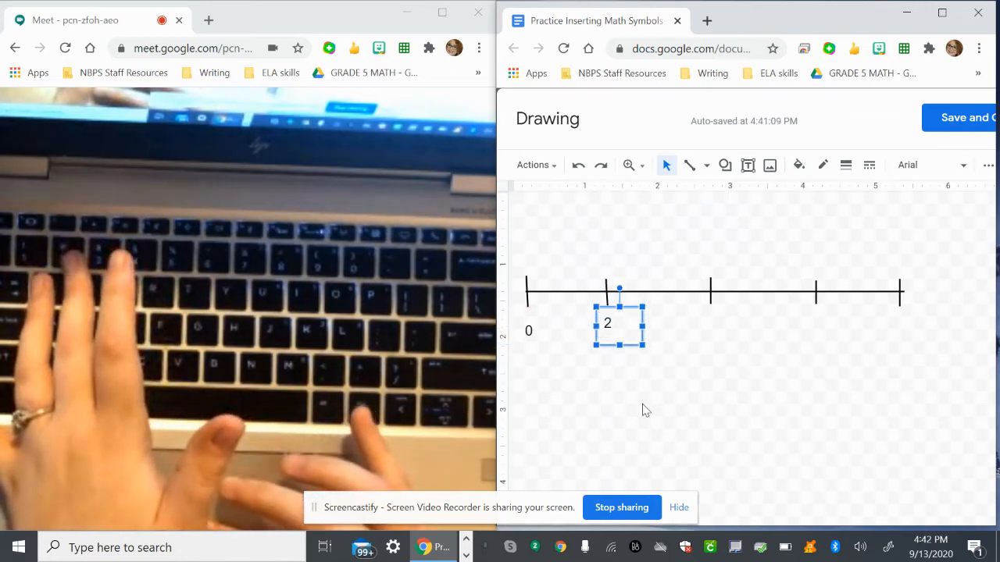
pyautogui.click(734, 397)
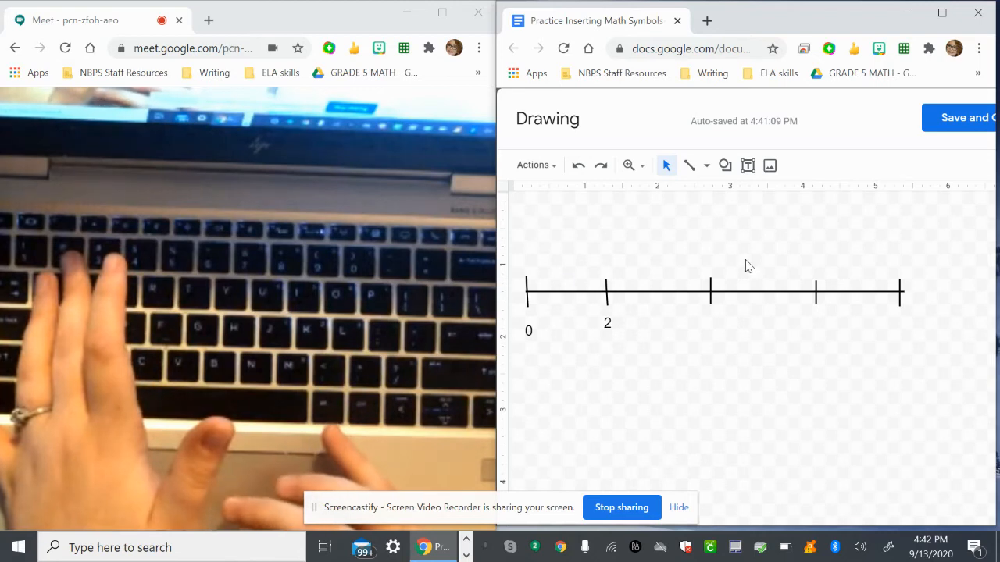
pyautogui.click(748, 167)
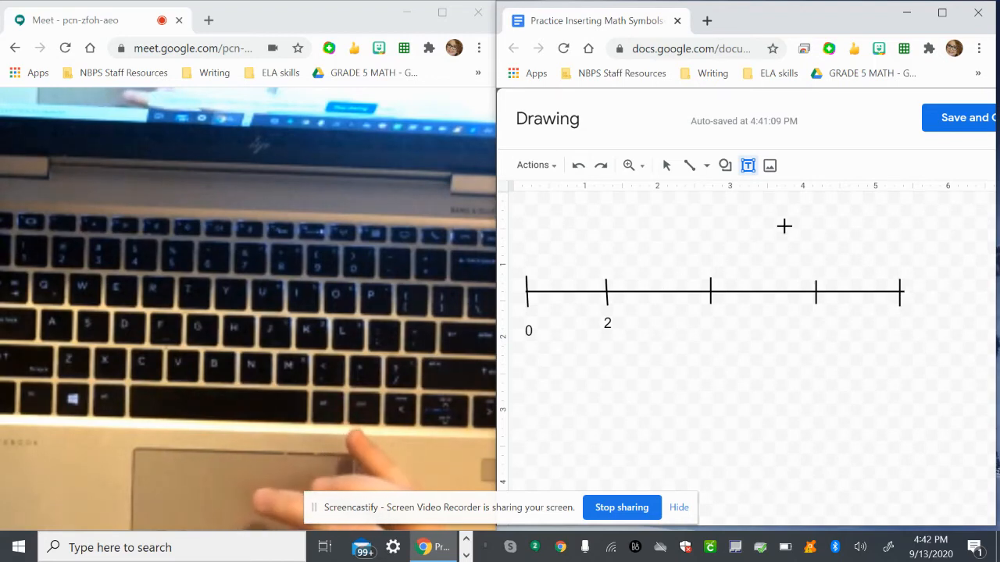
pyautogui.click(690, 165)
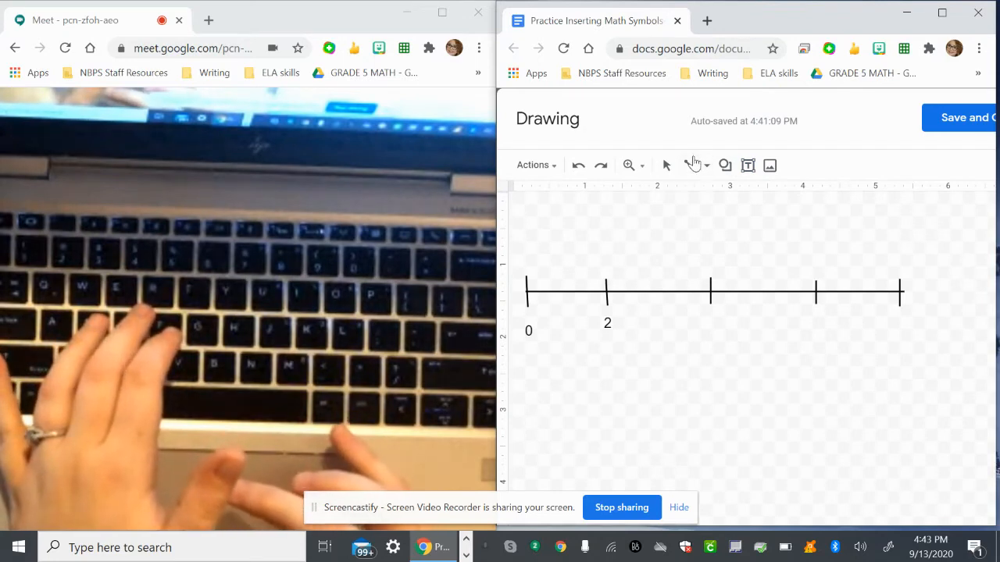
pyautogui.press('Escape')
# Extend the end of the number line past the fifth tick to about 6.2 inches long and draw a sixth tick mark near its new end.
pyautogui.click(871, 290)
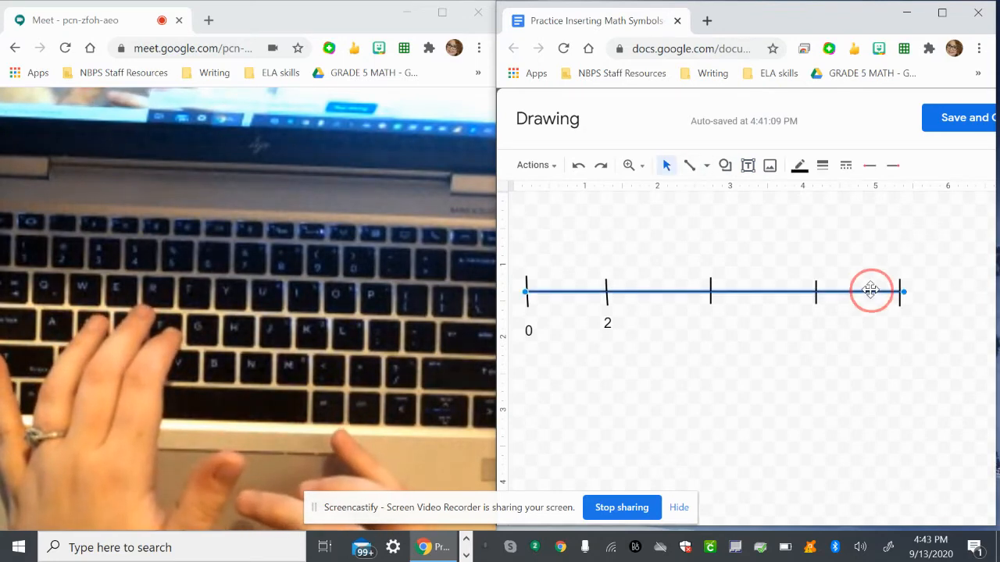
pyautogui.moveTo(904, 291); pyautogui.dragTo(979, 290)
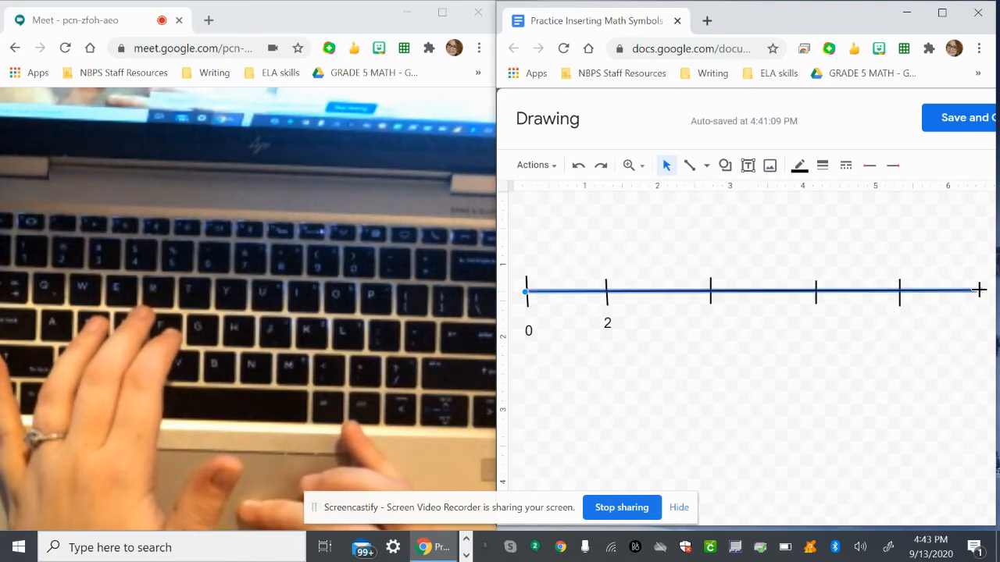
pyautogui.click(777, 225)
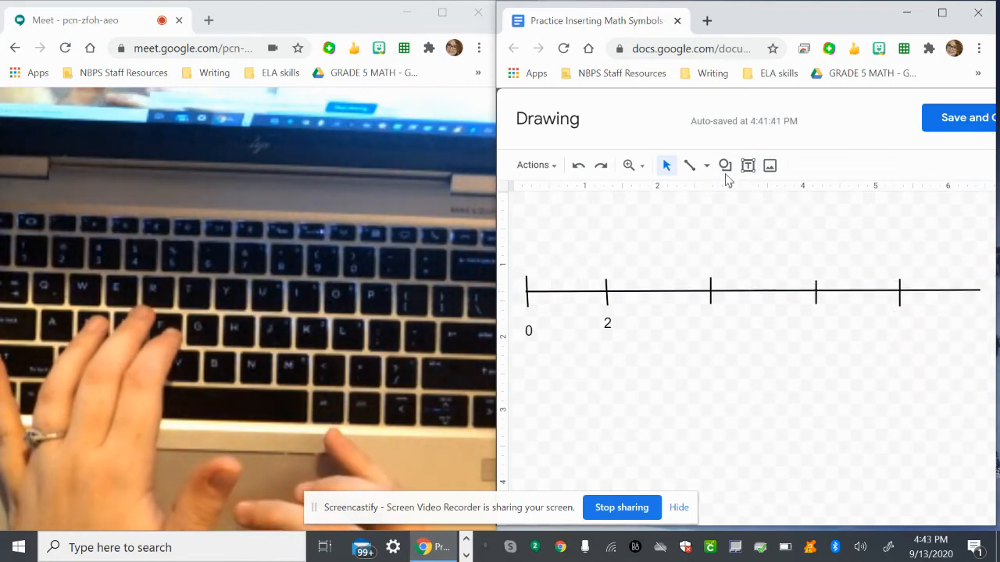
pyautogui.click(691, 166)
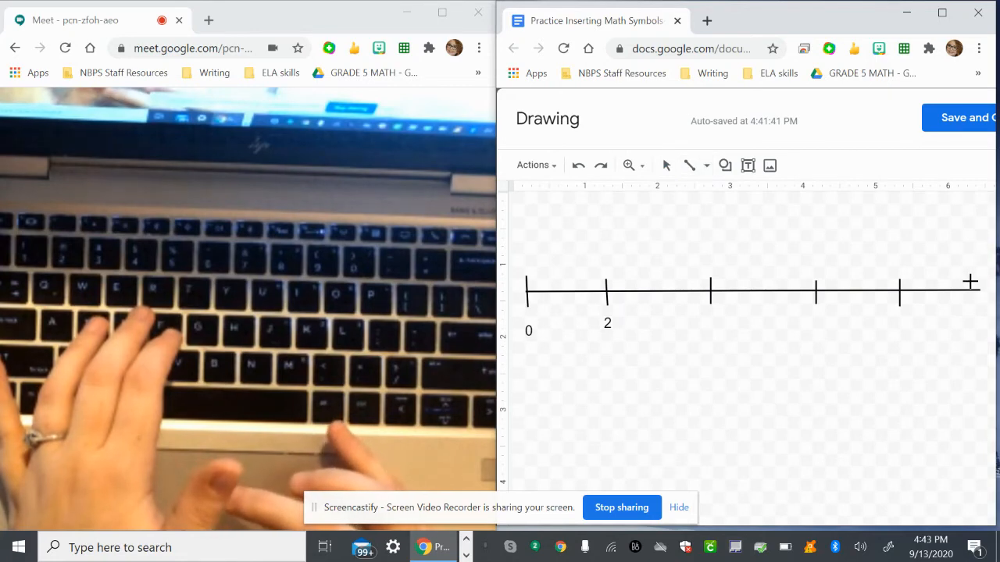
pyautogui.moveTo(969, 281); pyautogui.dragTo(970, 303)
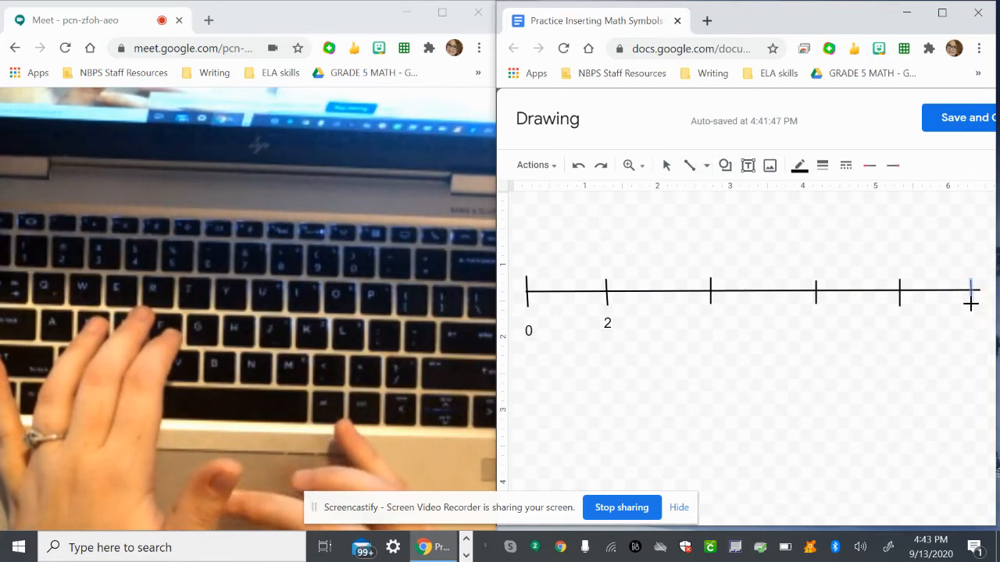
pyautogui.click(826, 393)
pyautogui.press('Delete')
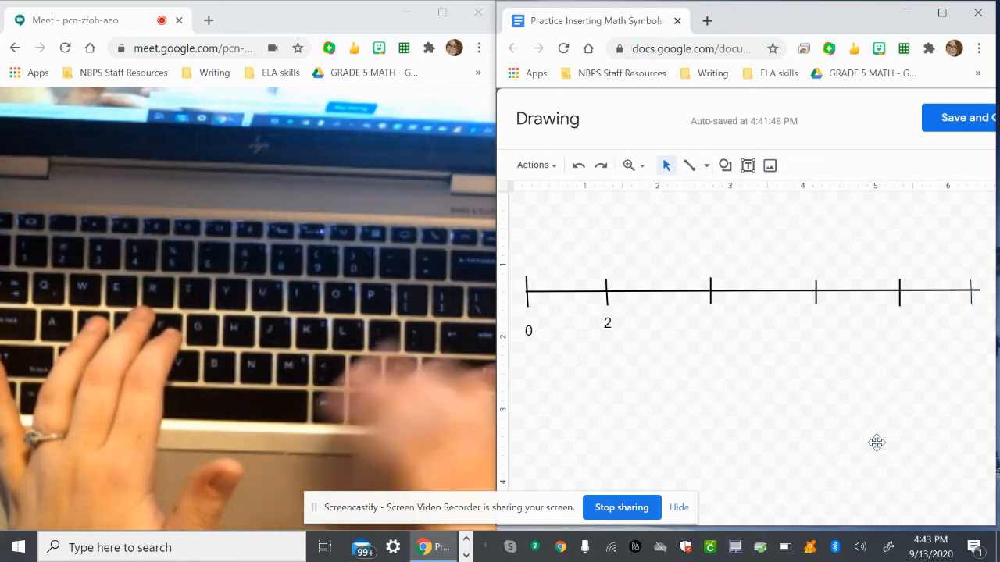
pyautogui.click(608, 322)
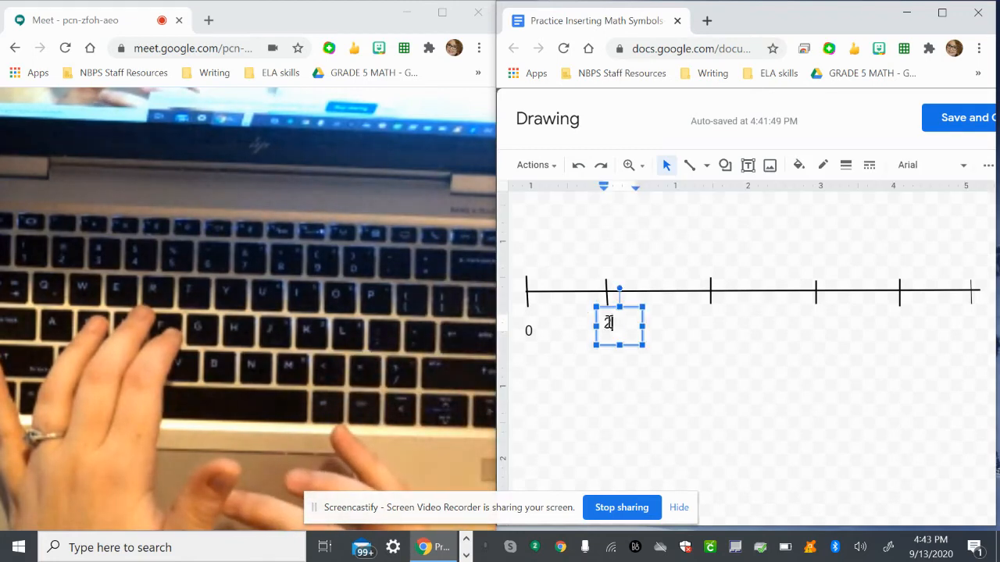
pyautogui.click(713, 327)
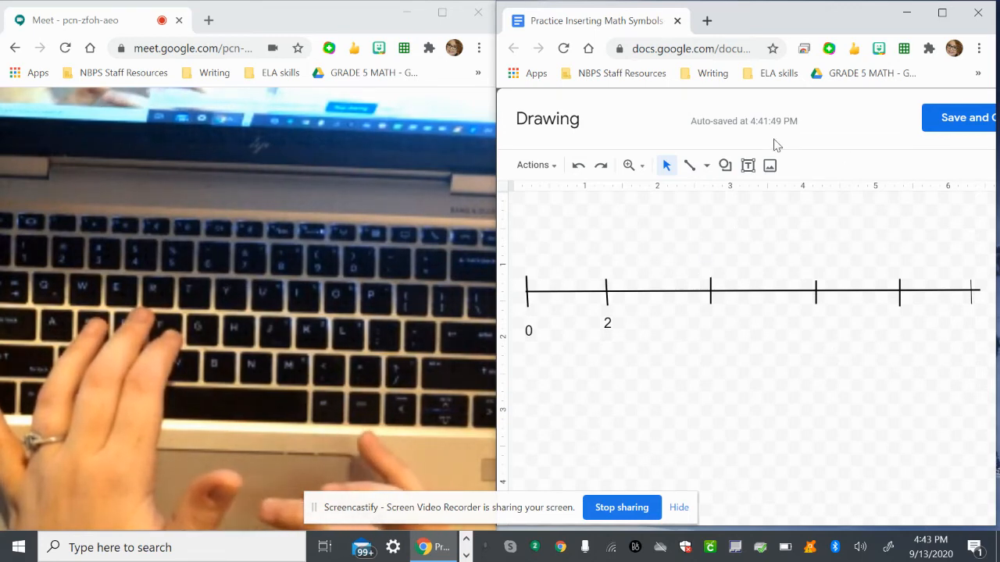
# Add a text box reading 4, shrink it to fit the digit and place it under the third tick mark.
pyautogui.click(747, 166)
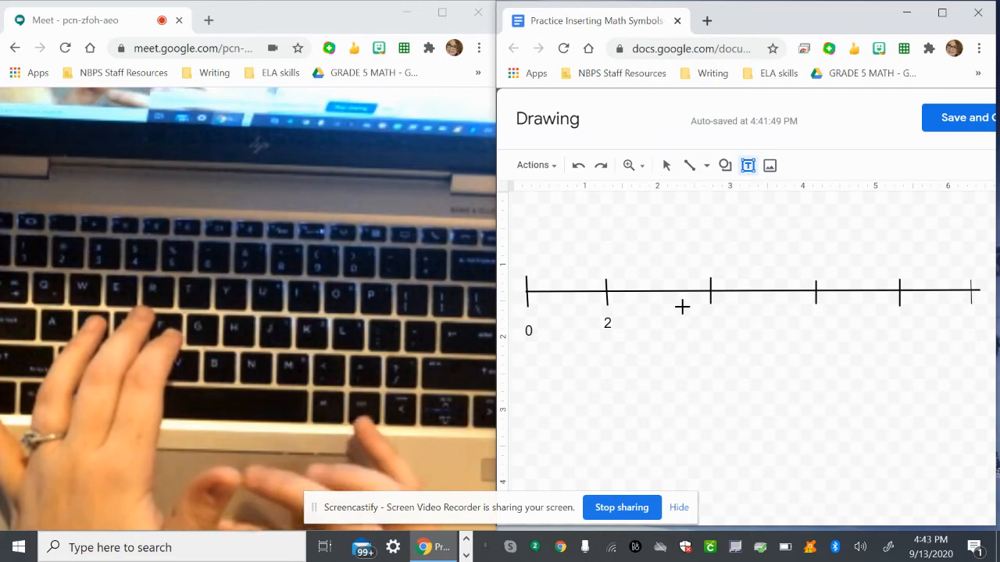
pyautogui.click(703, 312)
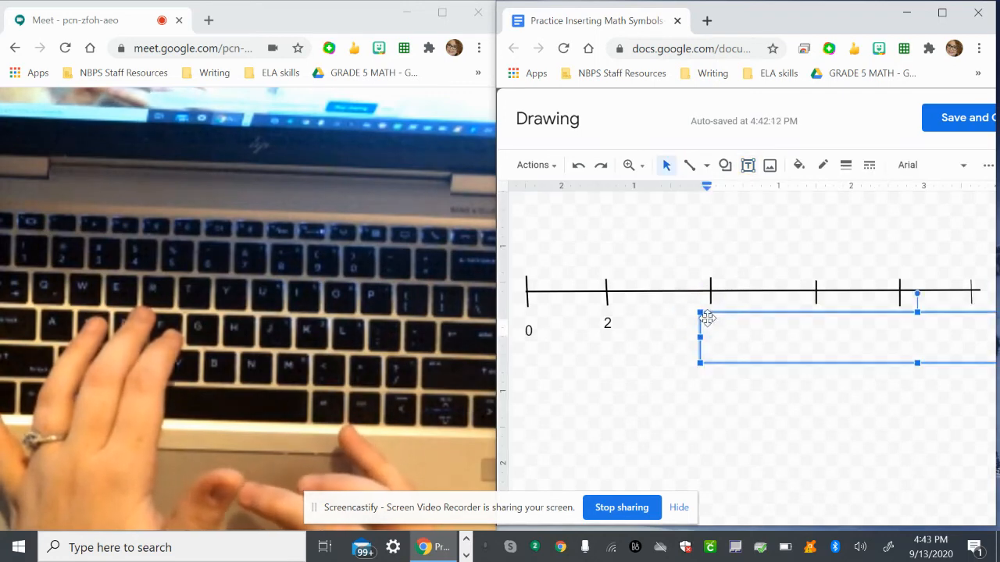
pyautogui.write('4')
pyautogui.moveTo(830, 309); pyautogui.dragTo(721, 340)
pyautogui.moveTo(959, 391); pyautogui.dragTo(553, 372)
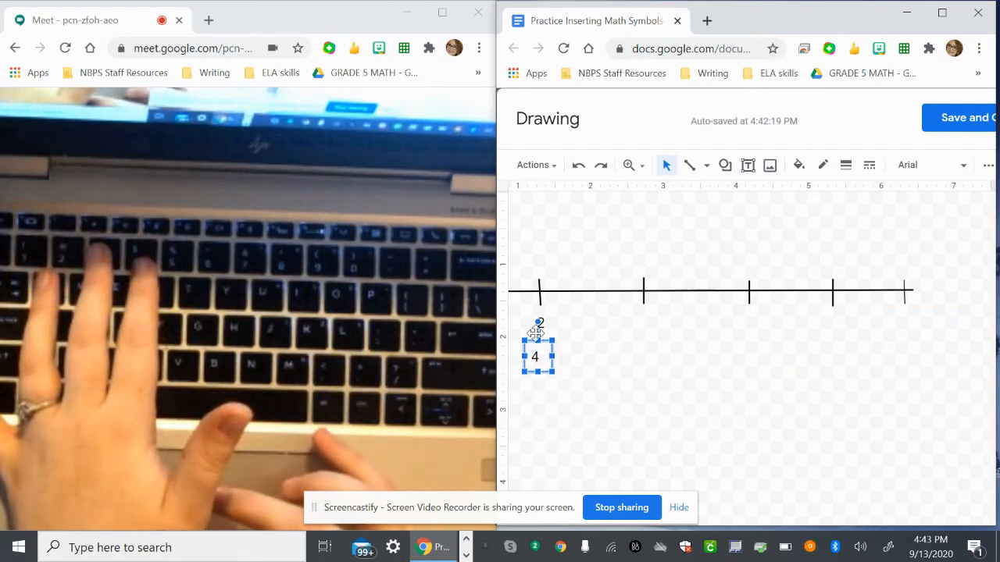
pyautogui.click(539, 337)
pyautogui.moveTo(544, 328); pyautogui.dragTo(647, 314)
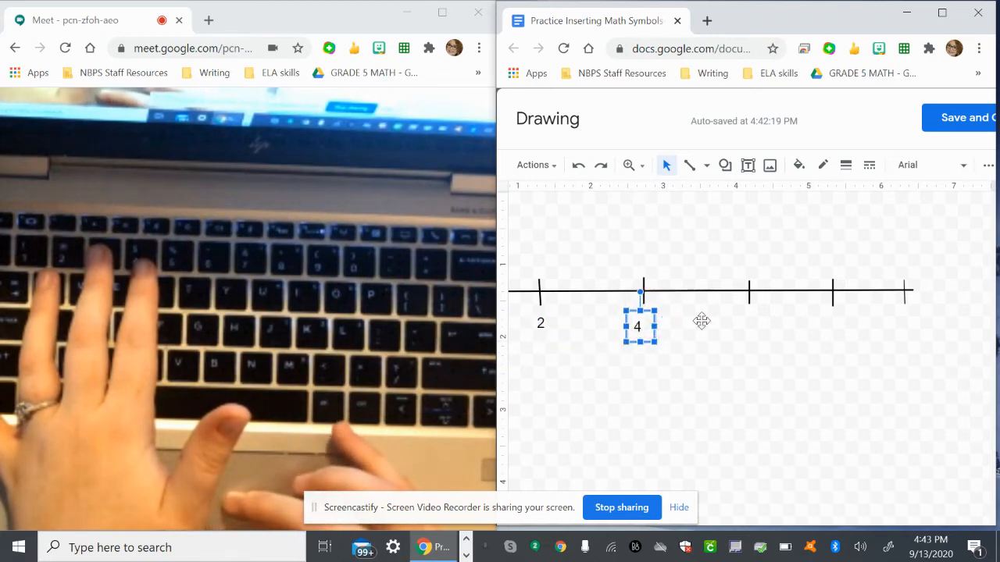
pyautogui.click(693, 331)
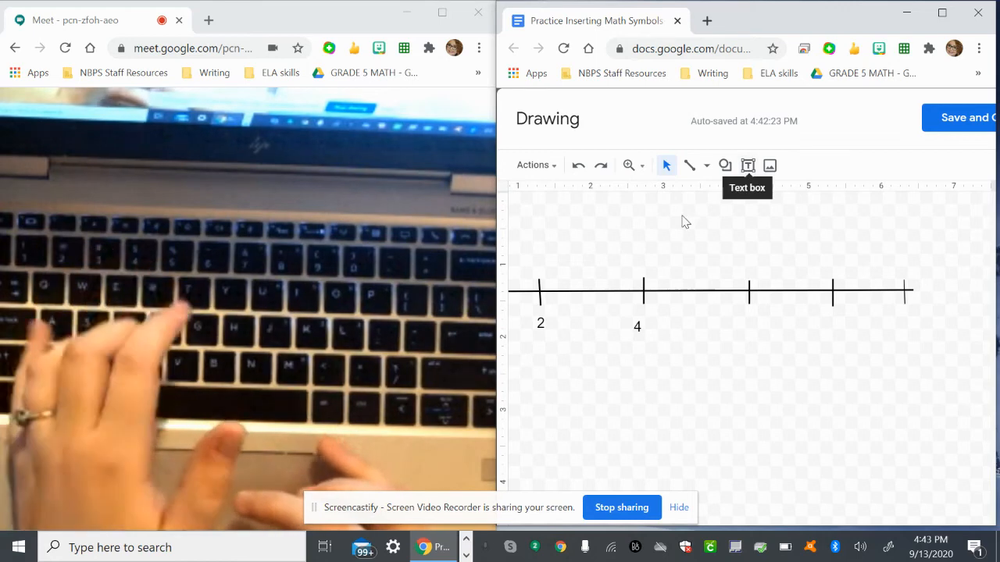
# Add a text box reading 6 directly under the fourth tick mark.
pyautogui.click(748, 165)
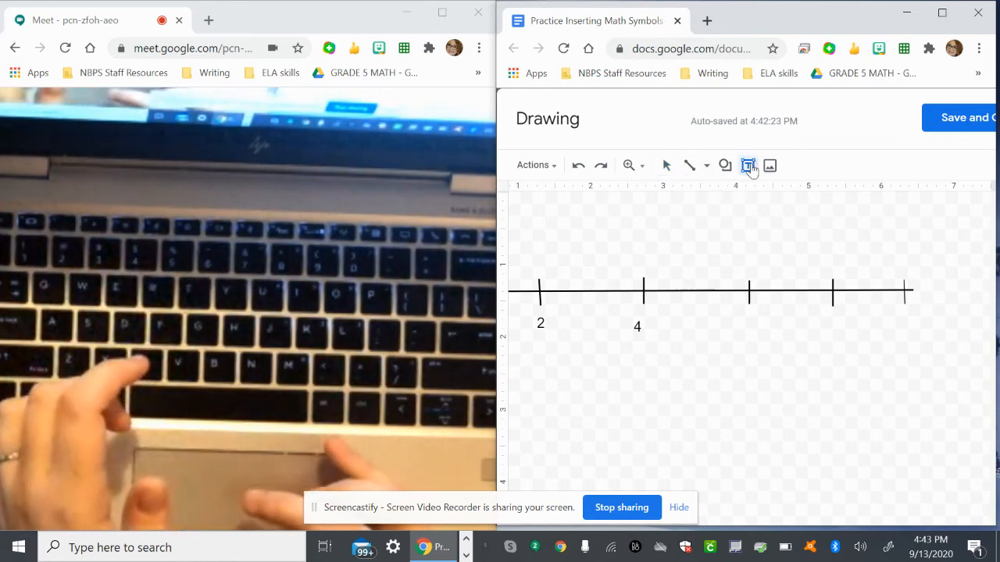
pyautogui.click(741, 310)
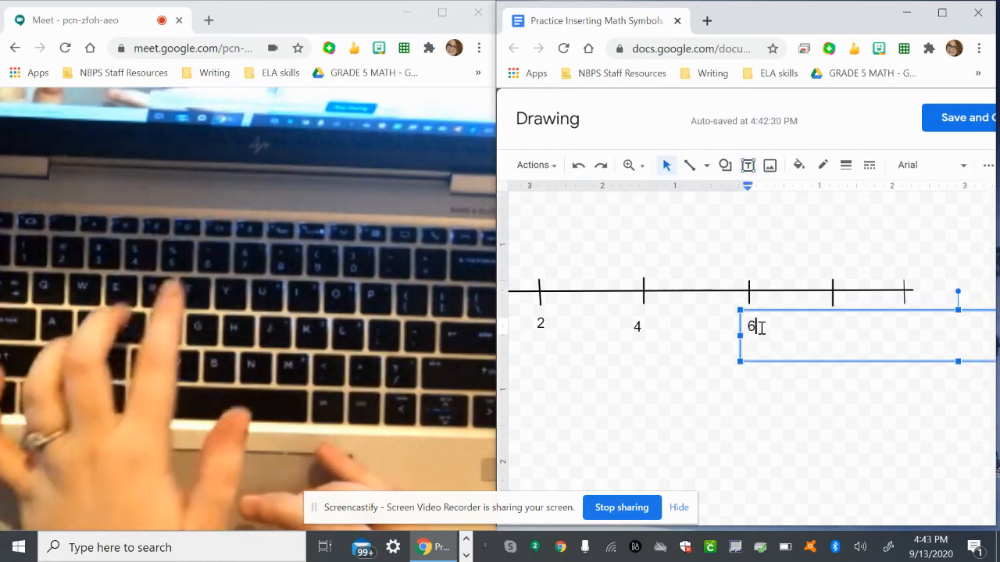
pyautogui.write('6')
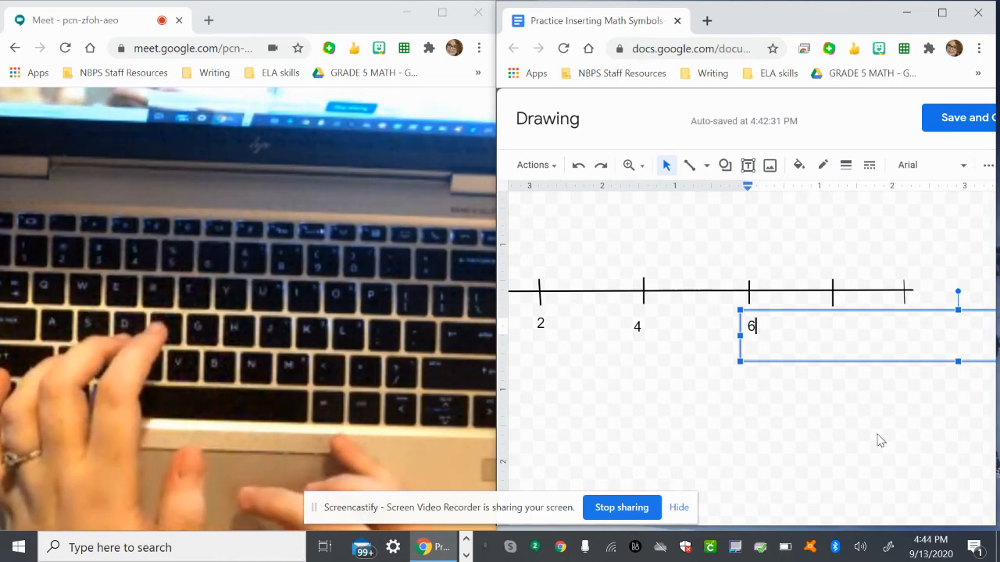
pyautogui.click(720, 357)
# Add a text box reading 8, narrow it to fit the digit and position it under the fifth tick mark.
pyautogui.click(748, 166)
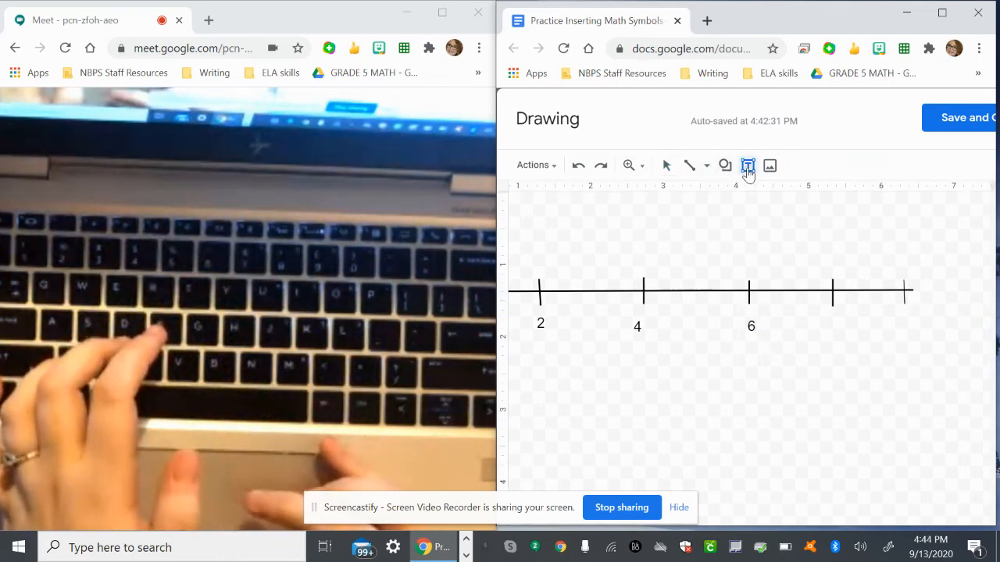
pyautogui.click(826, 313)
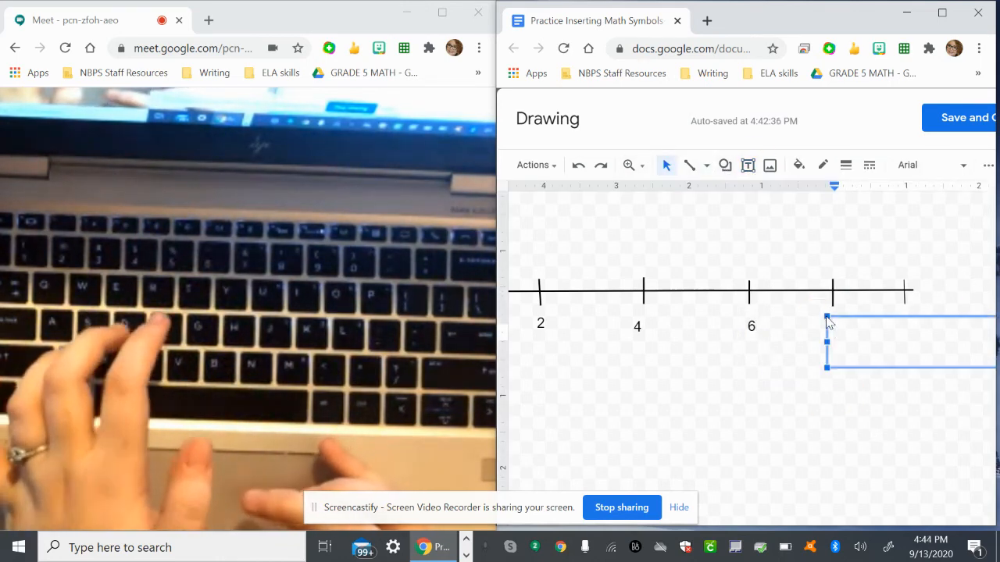
pyautogui.write('8')
pyautogui.moveTo(865, 316); pyautogui.dragTo(670, 341)
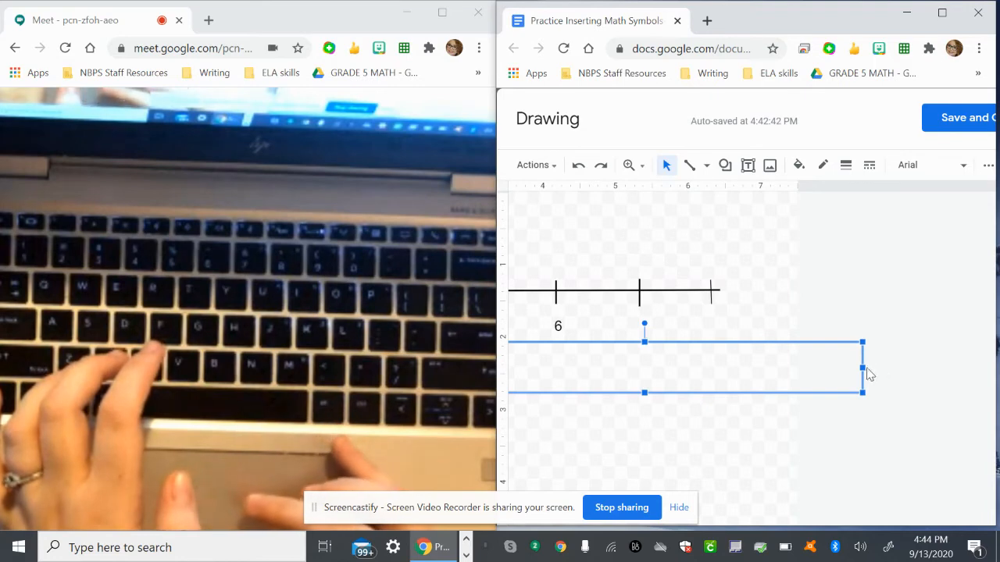
pyautogui.moveTo(866, 374); pyautogui.dragTo(634, 308)
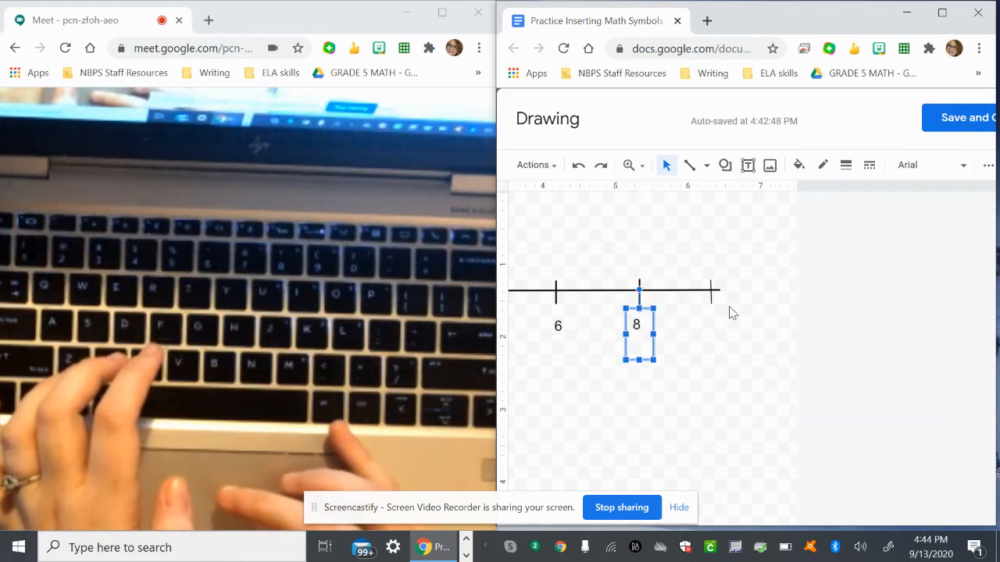
pyautogui.click(759, 340)
pyautogui.click(807, 271)
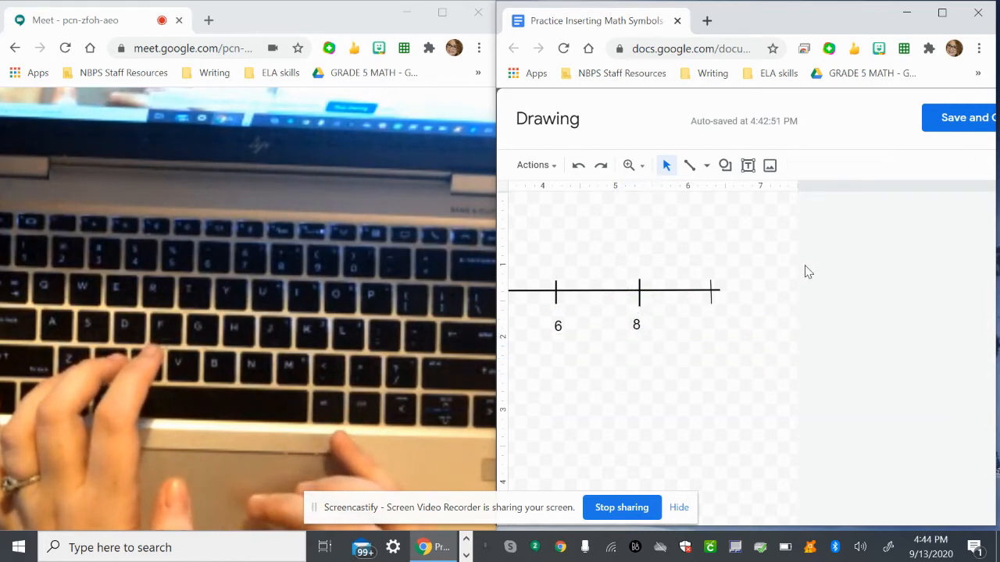
# Add a text box reading 10, shrink it and position it under the sixth tick mark, leaving the 6 label in place.
pyautogui.click(747, 165)
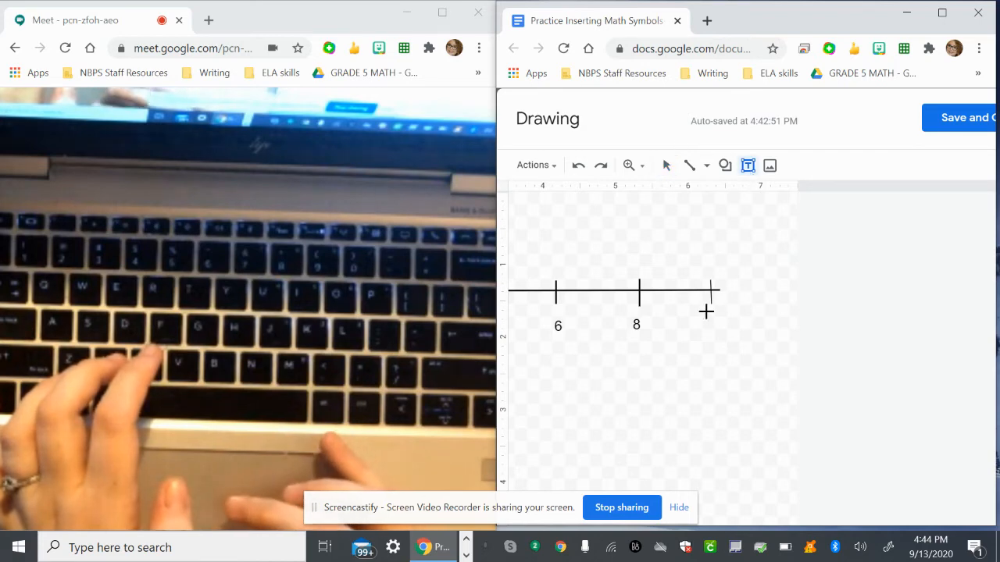
pyautogui.click(706, 311)
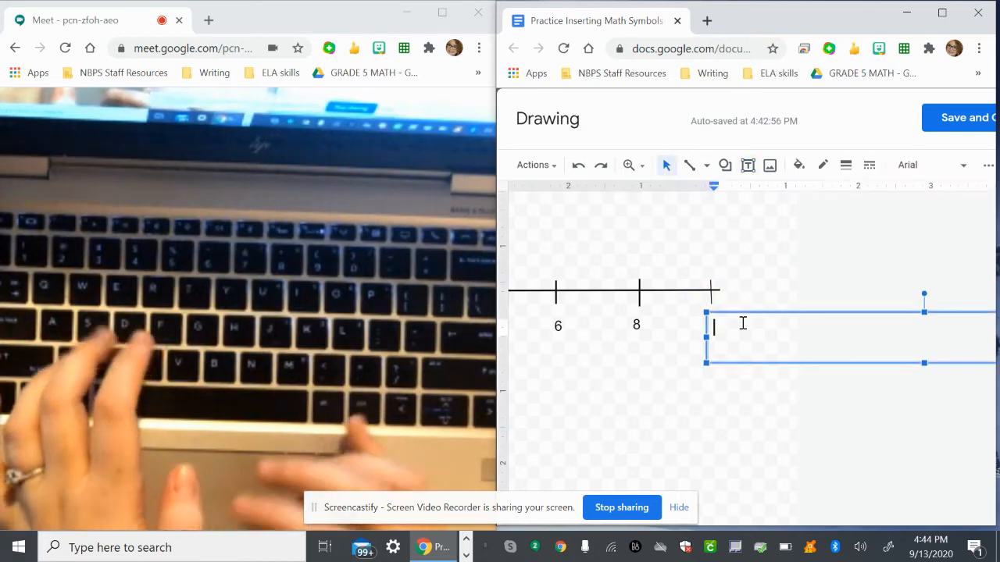
pyautogui.write('10')
pyautogui.hscroll(2, 663, 348)
pyautogui.moveTo(662, 348); pyautogui.dragTo(449, 371)
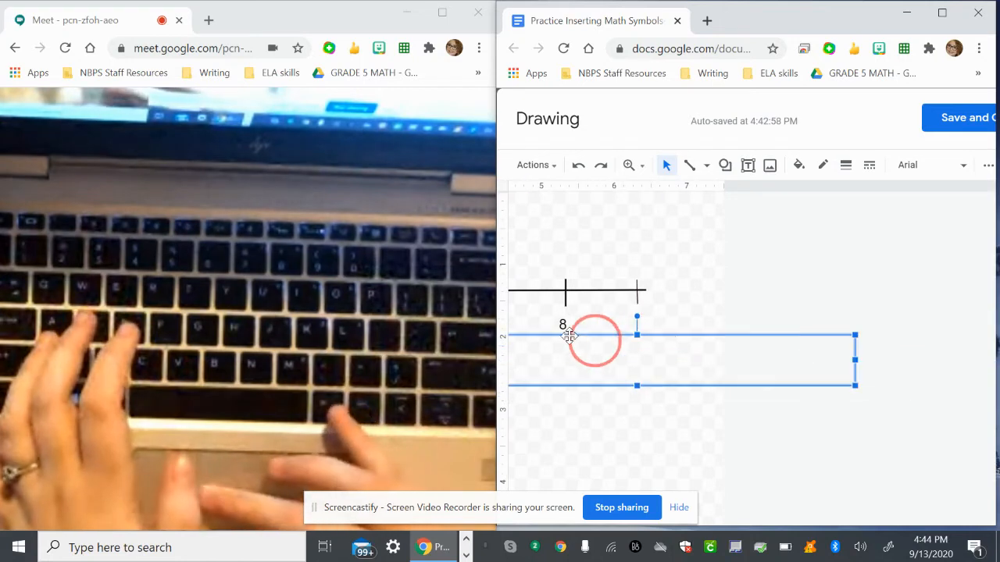
pyautogui.moveTo(852, 362); pyautogui.dragTo(604, 335)
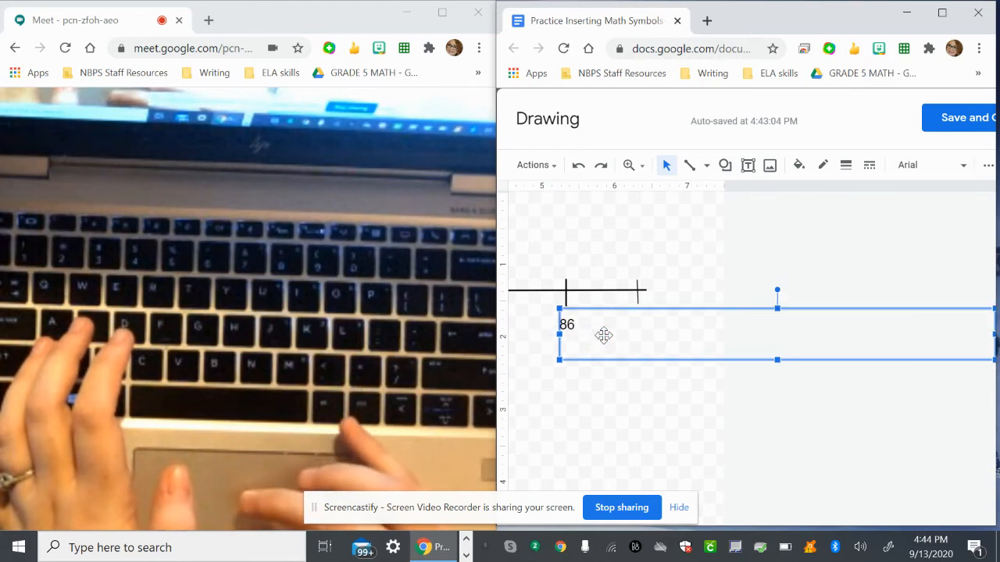
pyautogui.click(580, 163)
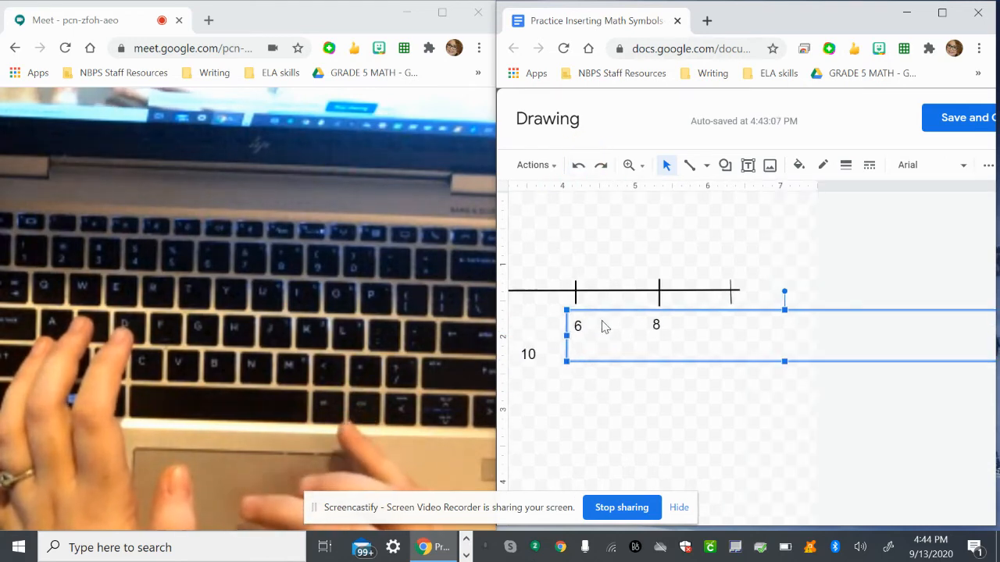
pyautogui.click(520, 359)
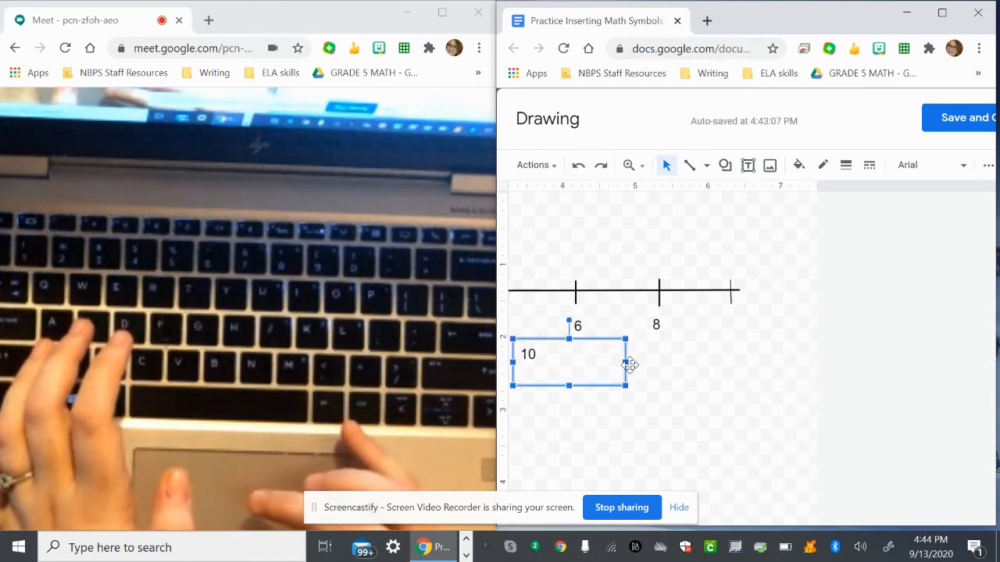
pyautogui.moveTo(629, 364); pyautogui.dragTo(737, 306)
pyautogui.click(701, 443)
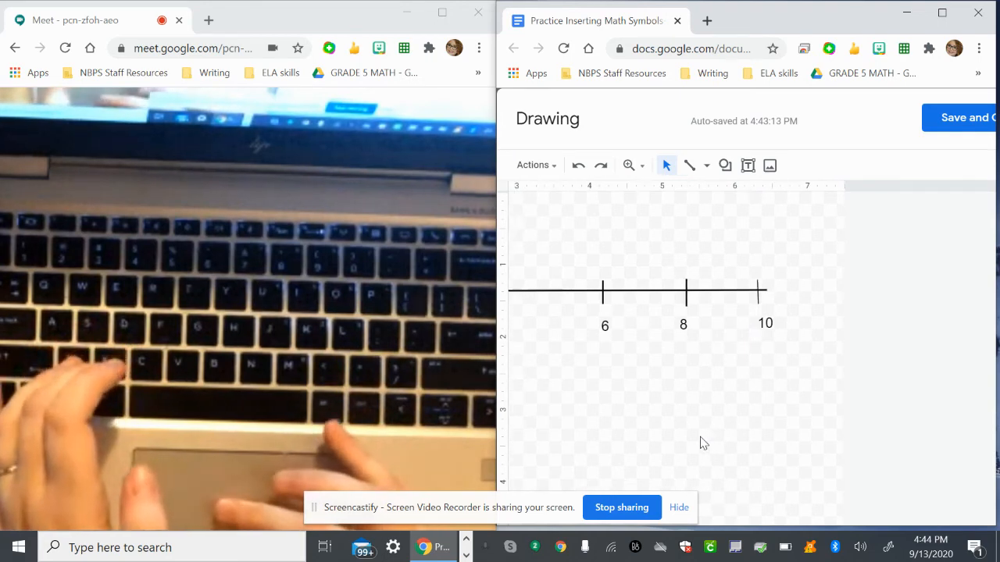
# Check the labels along the whole number line, and save and close the drawing to insert it under question 5.
pyautogui.hscroll(-5, 701, 442)
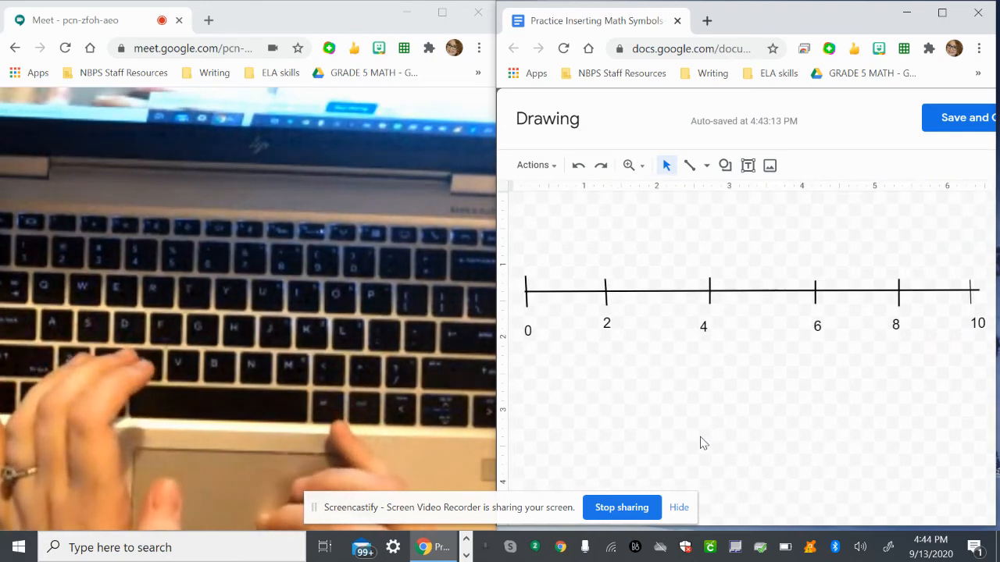
pyautogui.hscroll(2, 701, 443)
pyautogui.hscroll(-2, 700, 443)
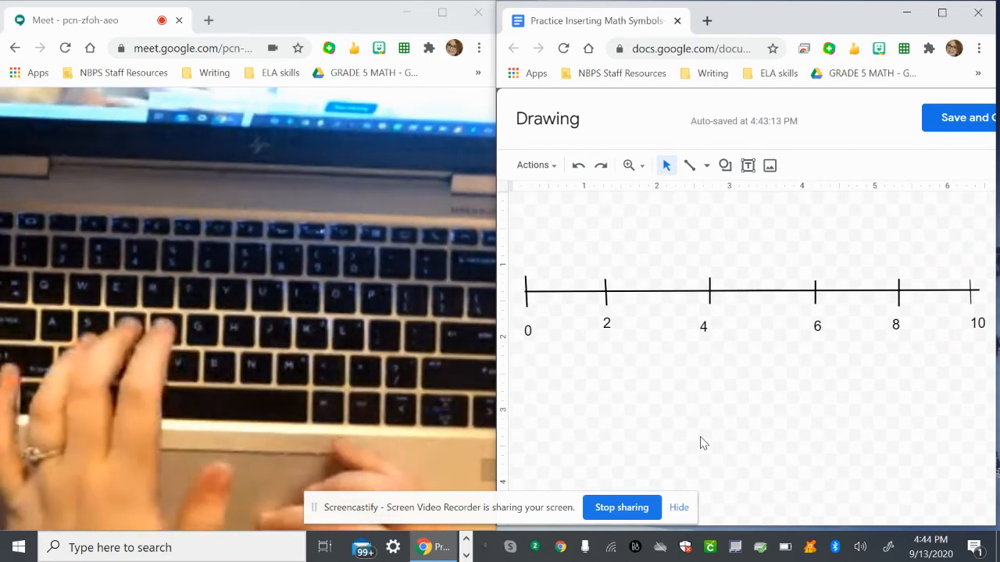
pyautogui.hscroll(4, 832, 439)
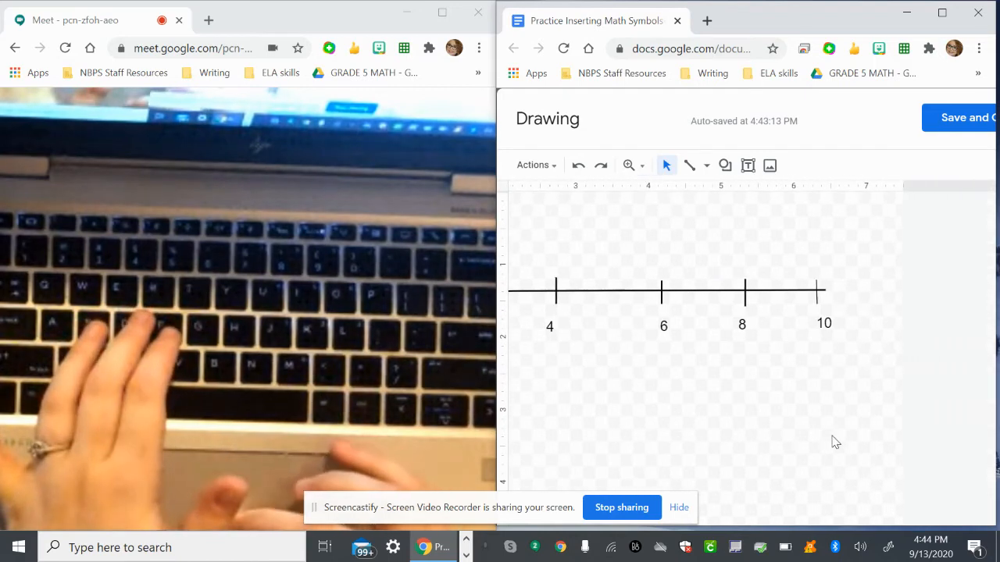
pyautogui.click(942, 118)
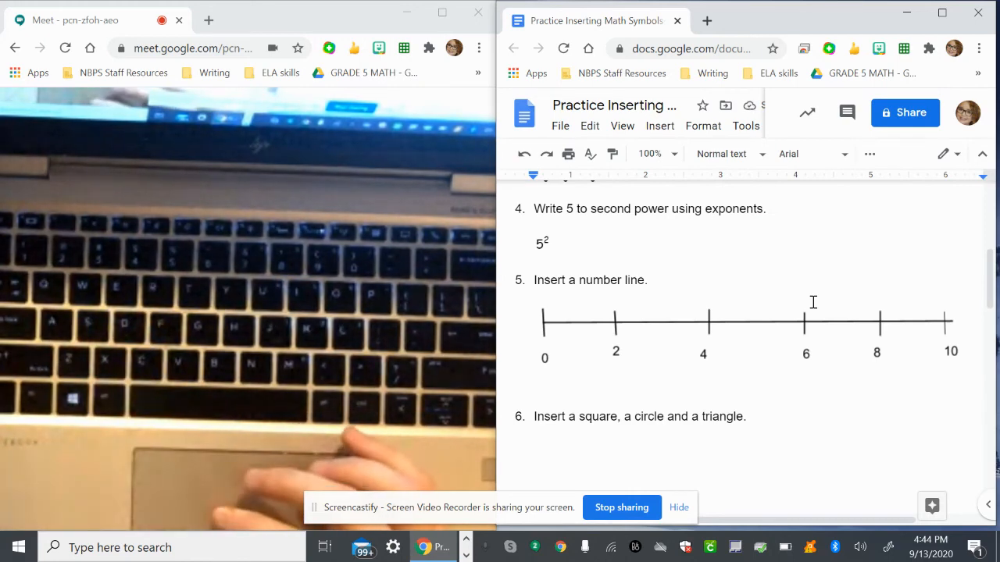
# Maximize the browser window and start a new drawing on the blank line below question 6.
pyautogui.scroll(-3, 812, 446)
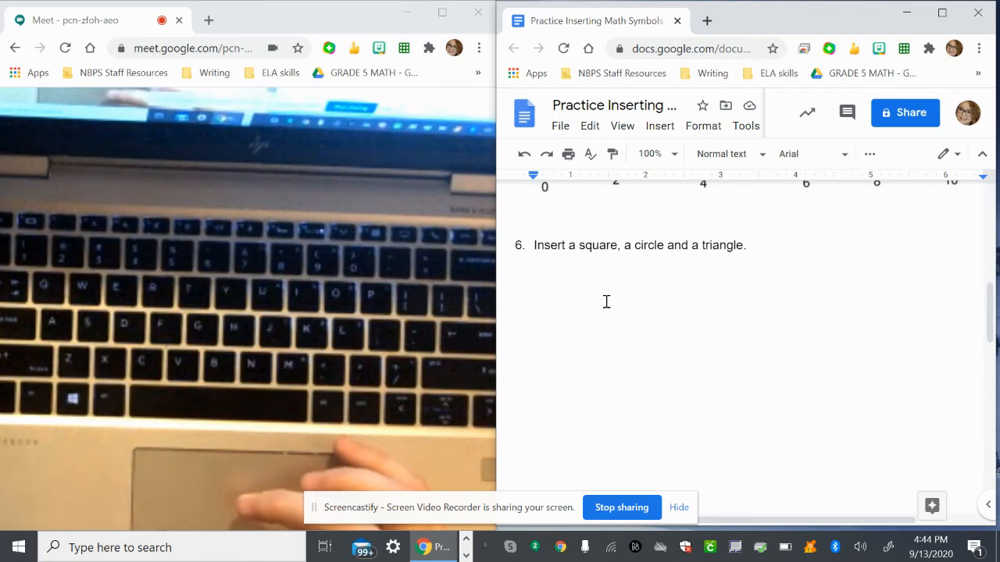
pyautogui.click(614, 315)
pyautogui.click(607, 248)
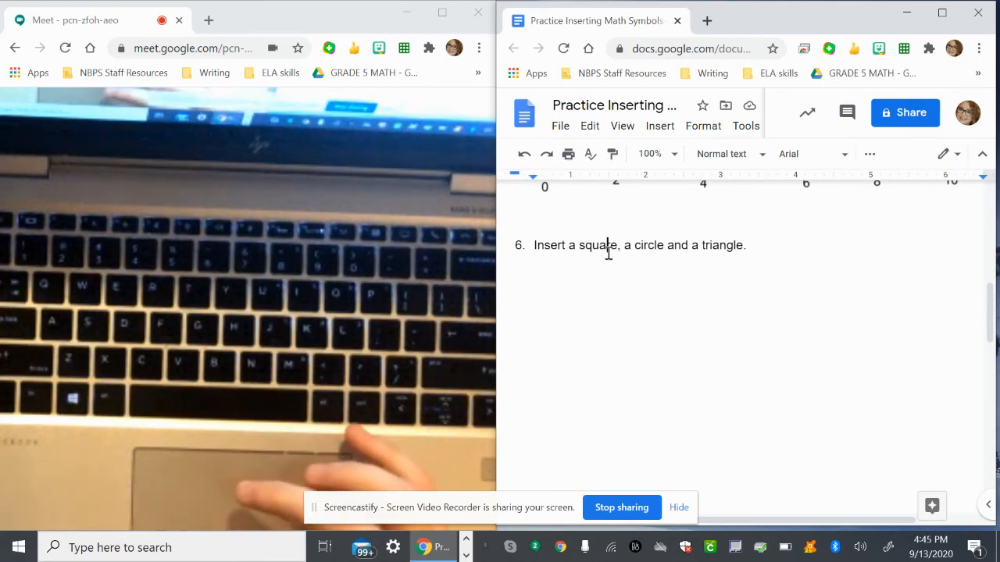
pyautogui.click(598, 284)
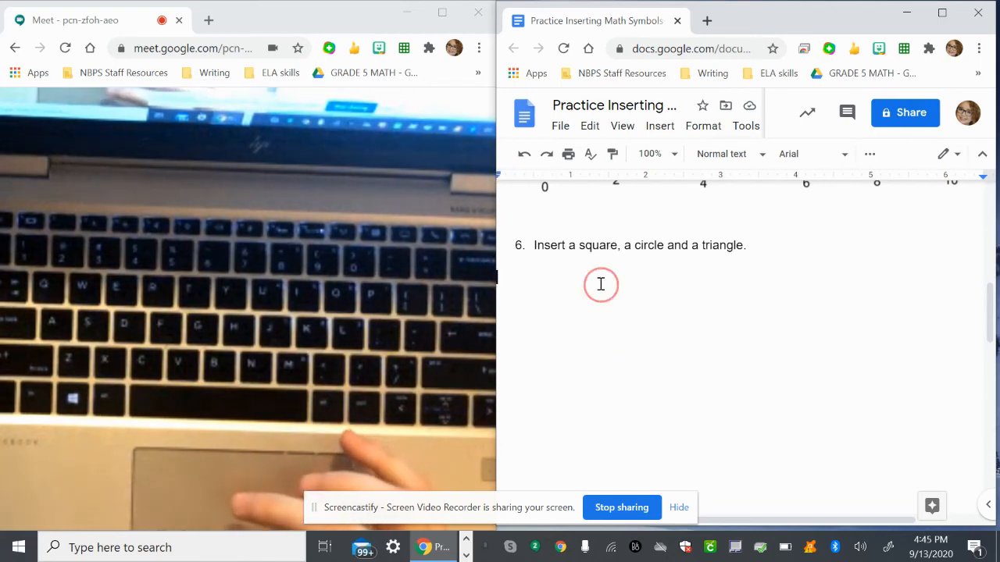
pyautogui.click(942, 12)
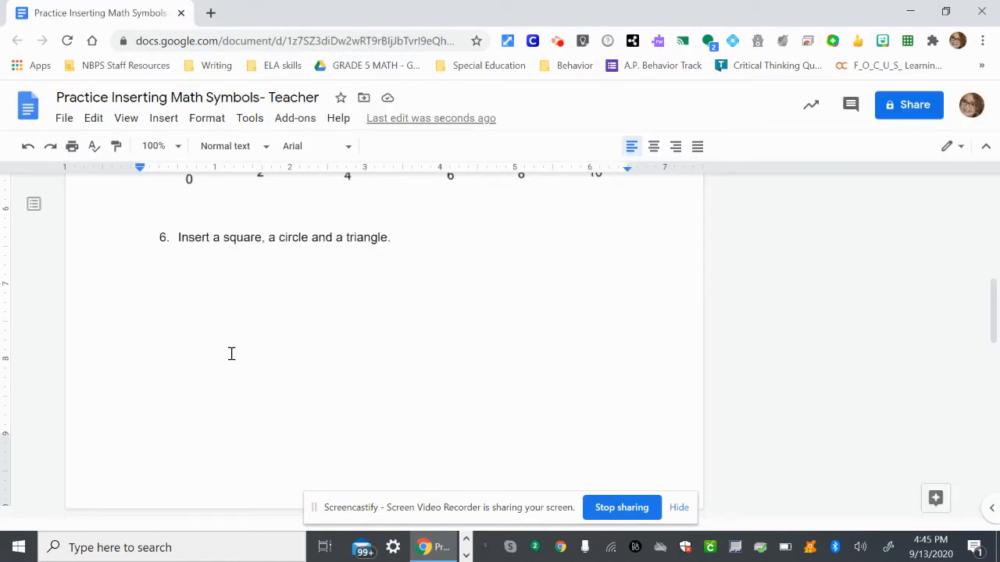
pyautogui.scroll(1, 377, 321)
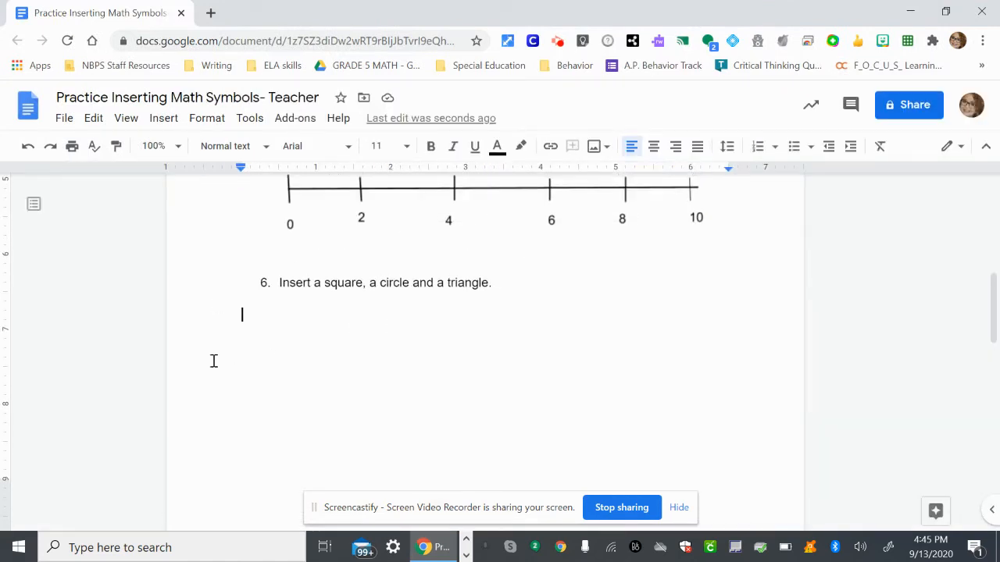
pyautogui.click(163, 120)
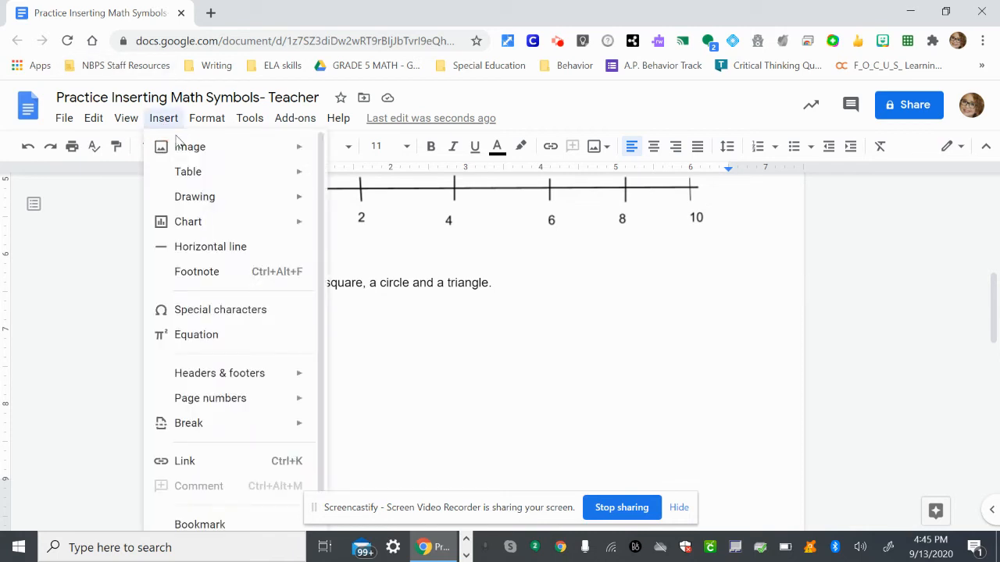
pyautogui.moveTo(176, 196)
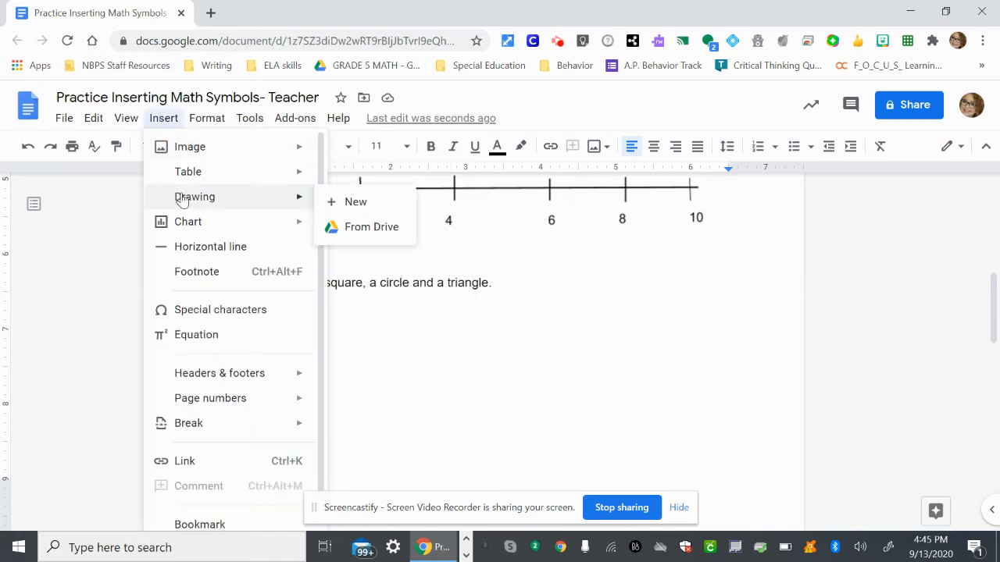
pyautogui.click(348, 204)
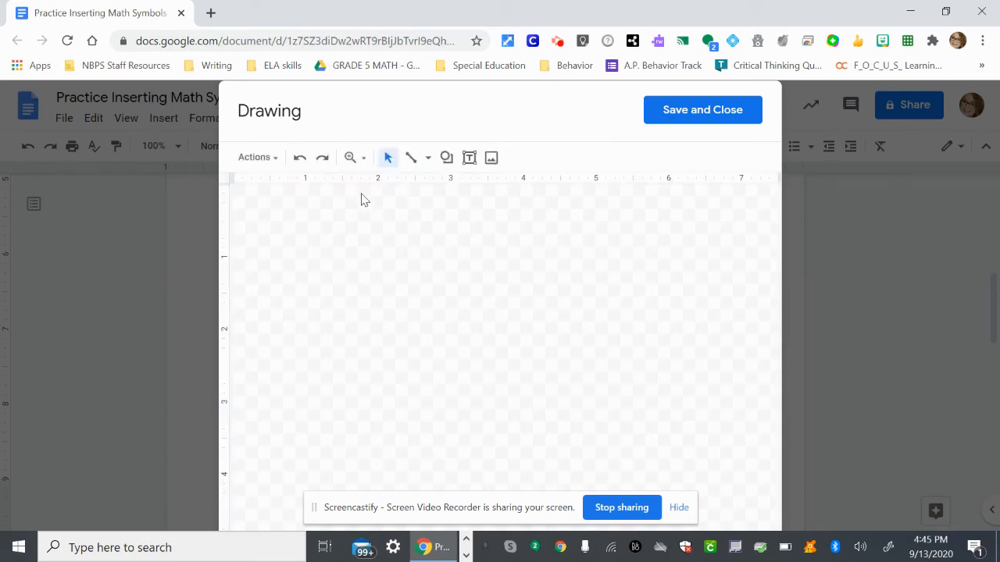
# Draw an oval shape about 1.1 by 0.9 inches near the upper-left corner of the canvas.
pyautogui.click(447, 160)
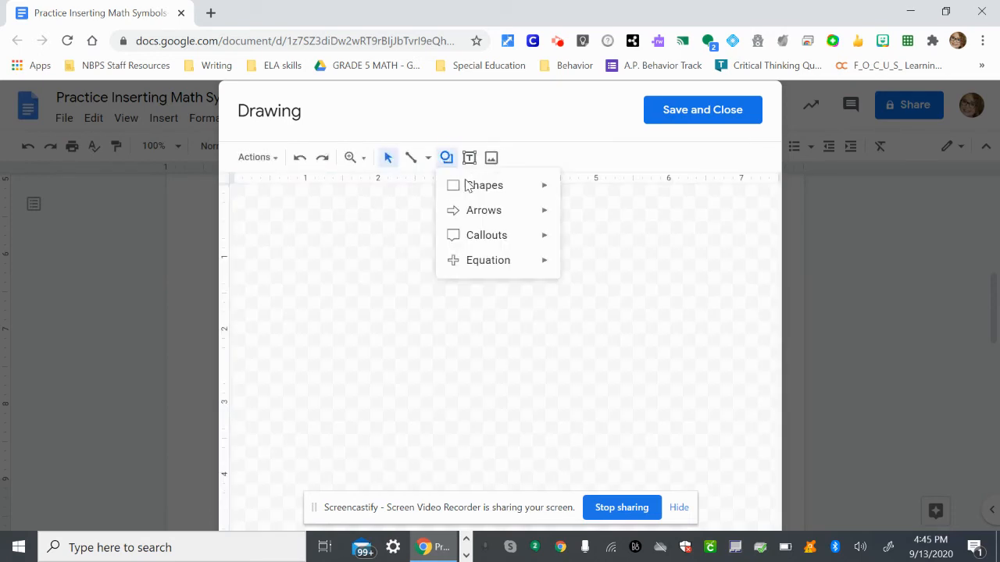
pyautogui.moveTo(471, 192)
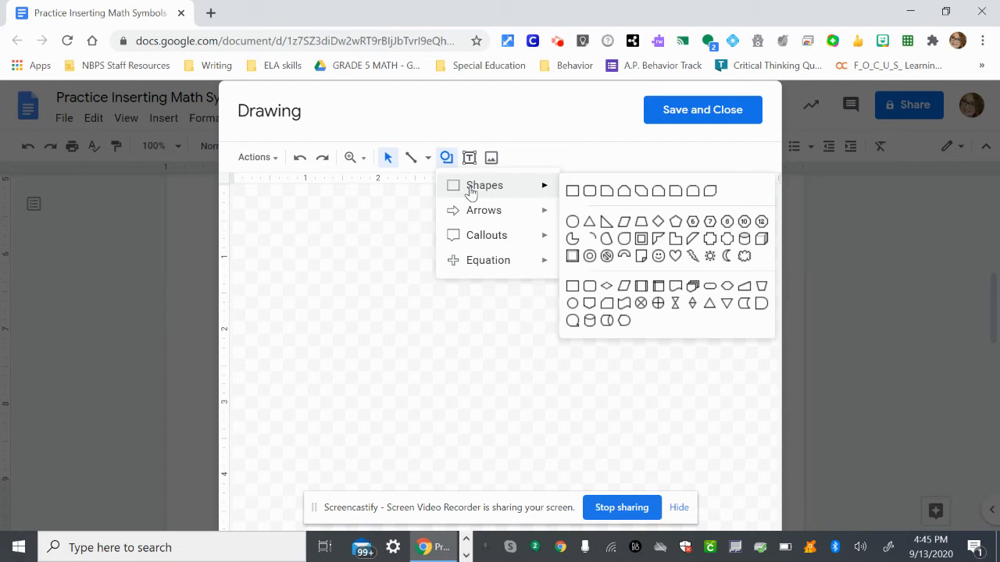
pyautogui.click(574, 221)
pyautogui.moveTo(307, 228); pyautogui.dragTo(385, 296)
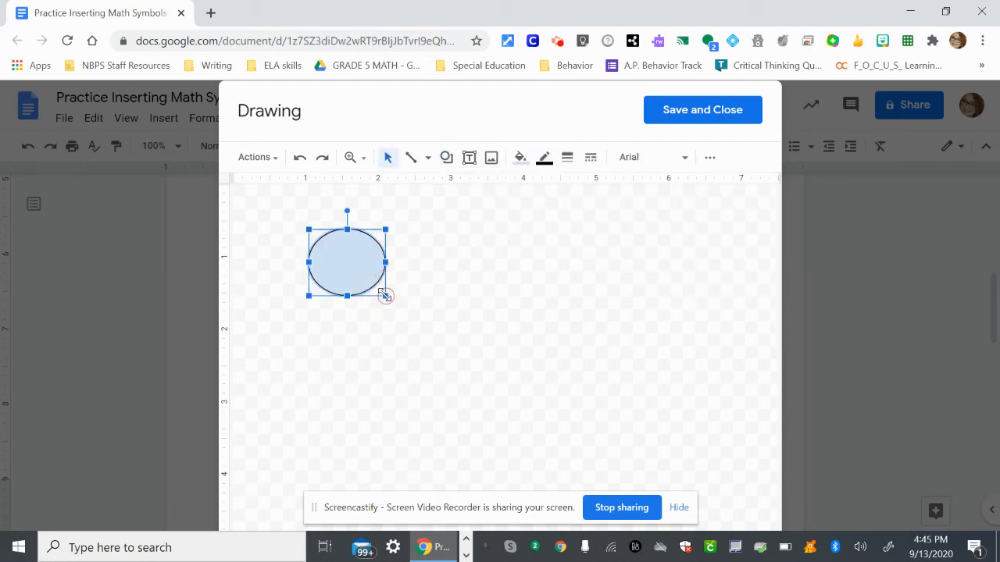
# Select the oval in the drawing and make its fill transparent.
pyautogui.click(460, 304)
pyautogui.click(363, 273)
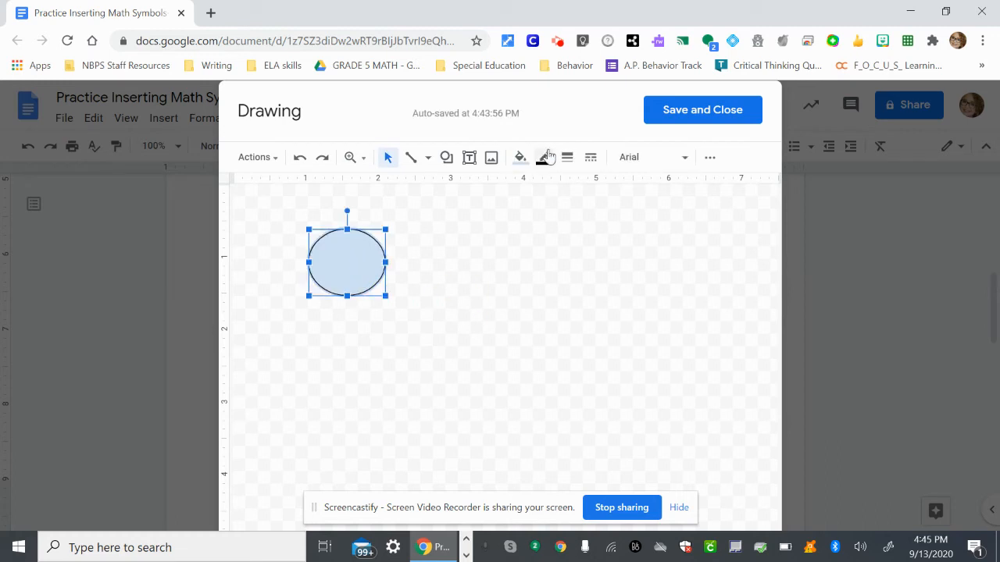
pyautogui.click(519, 157)
pyautogui.click(539, 217)
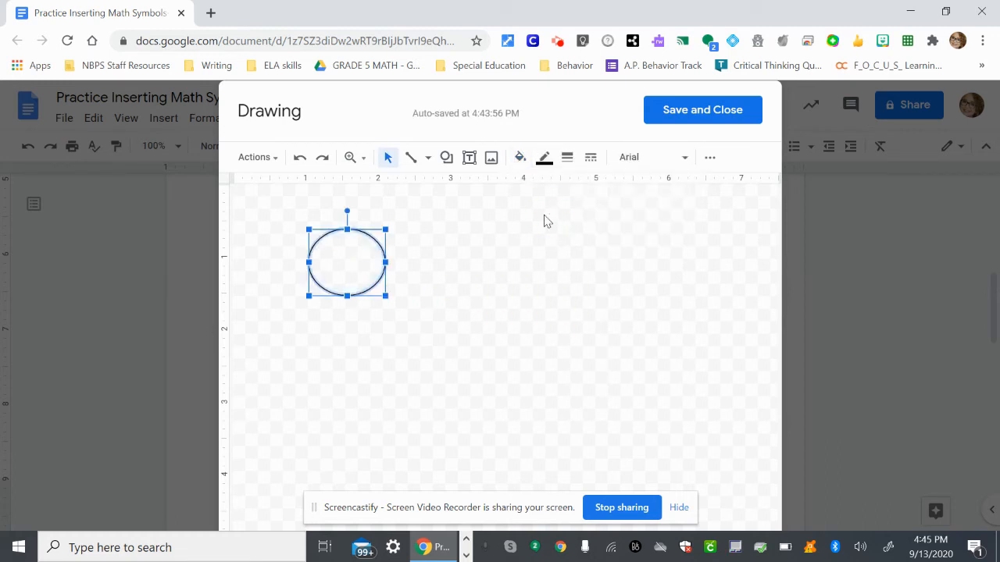
# Try a solid black fill on the oval and restore the transparent fill.
pyautogui.click(521, 159)
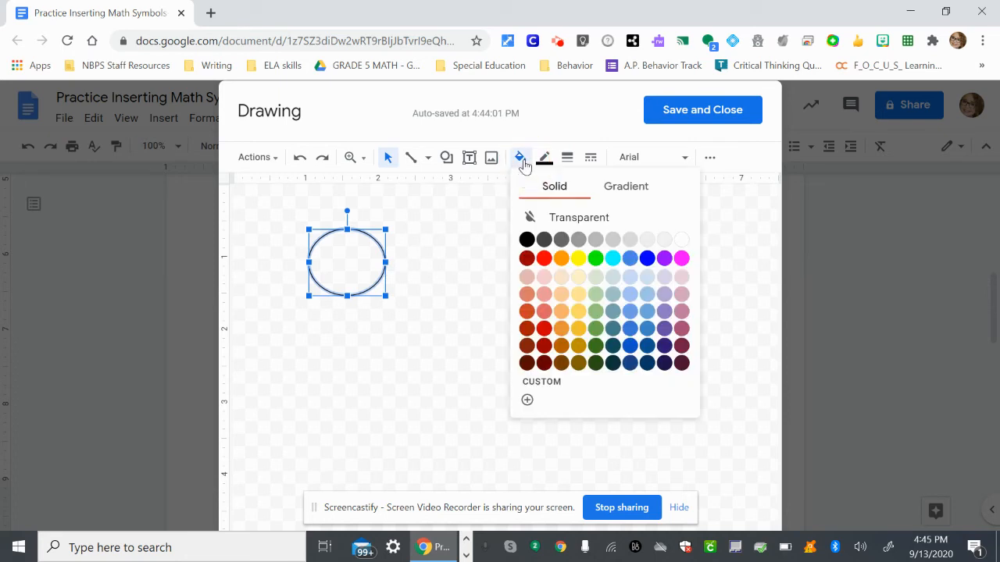
pyautogui.click(537, 217)
pyautogui.click(521, 160)
pyautogui.click(526, 239)
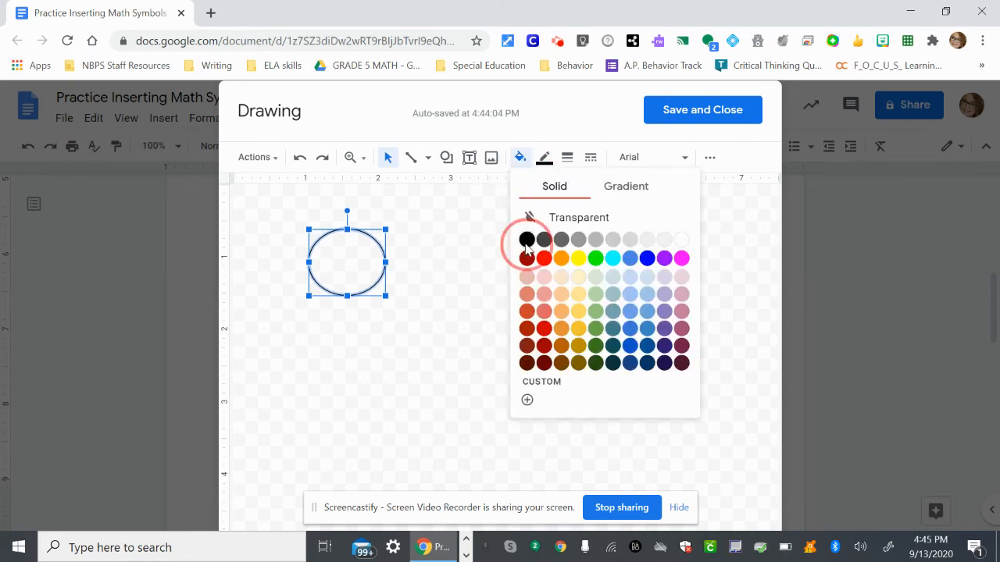
pyautogui.click(519, 160)
pyautogui.click(535, 216)
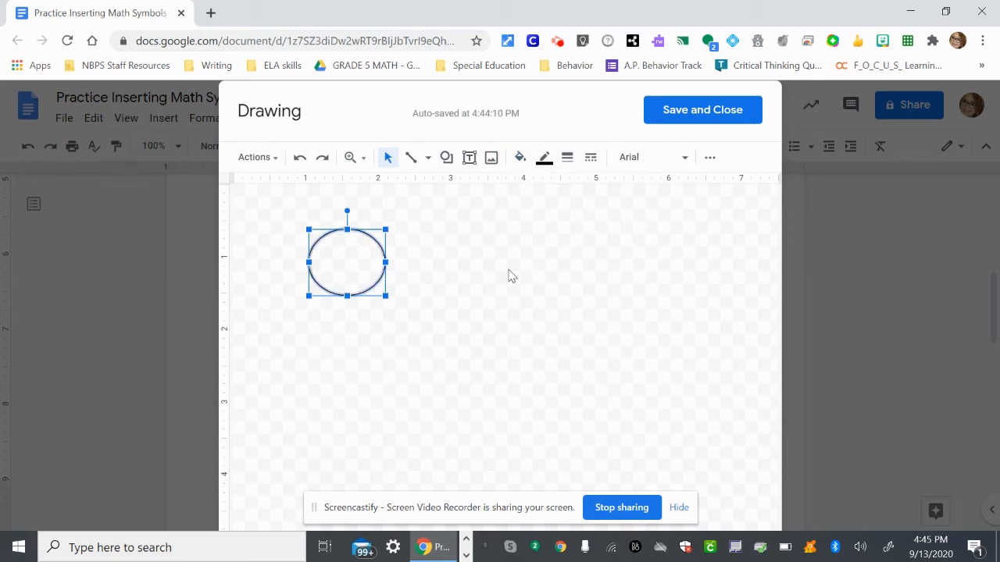
# Save and close the oval drawing, set it to wrap text, and move it to the middle of the space below question 6.
pyautogui.click(676, 117)
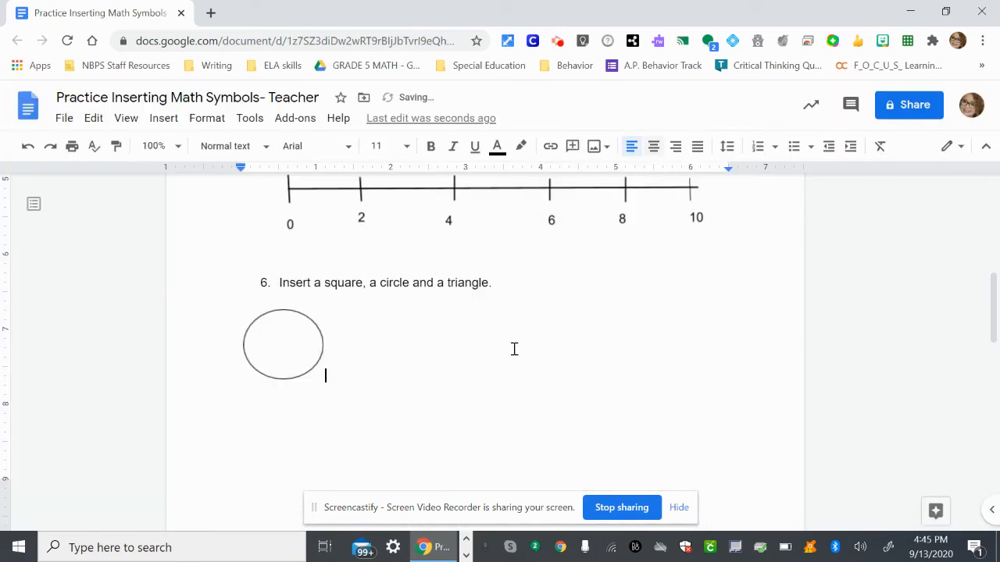
pyautogui.click(301, 355)
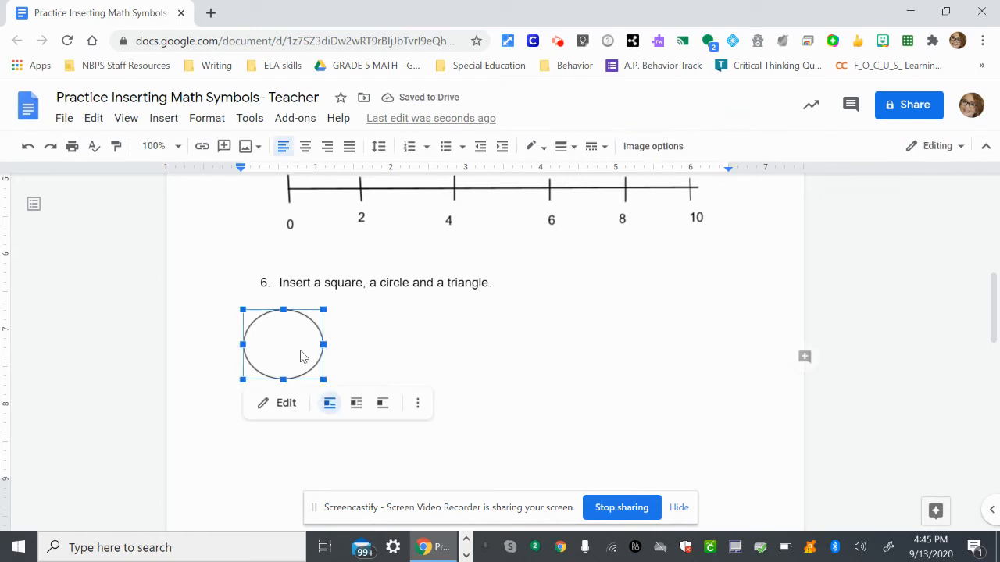
pyautogui.click(357, 403)
pyautogui.click(466, 326)
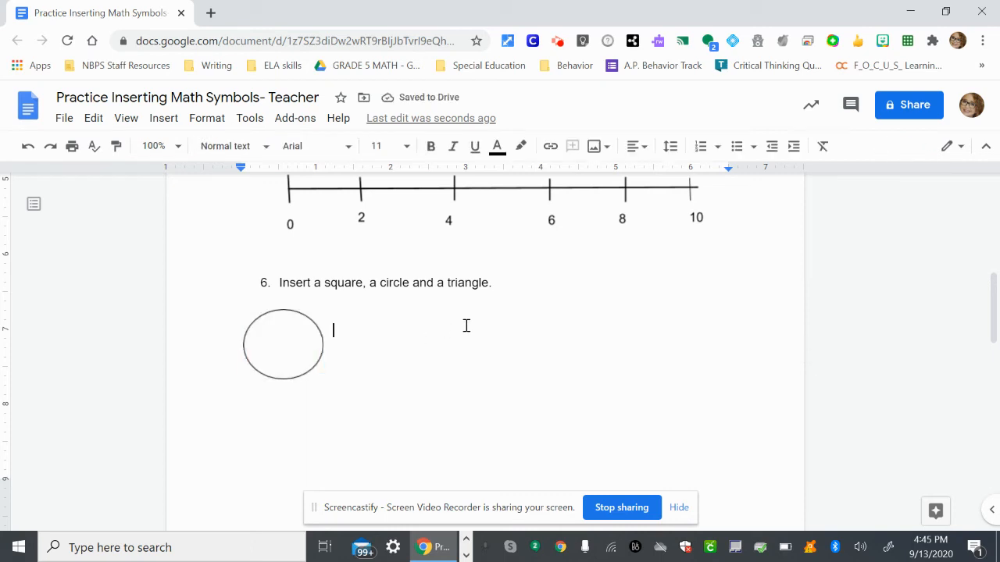
pyautogui.moveTo(260, 351); pyautogui.dragTo(439, 356)
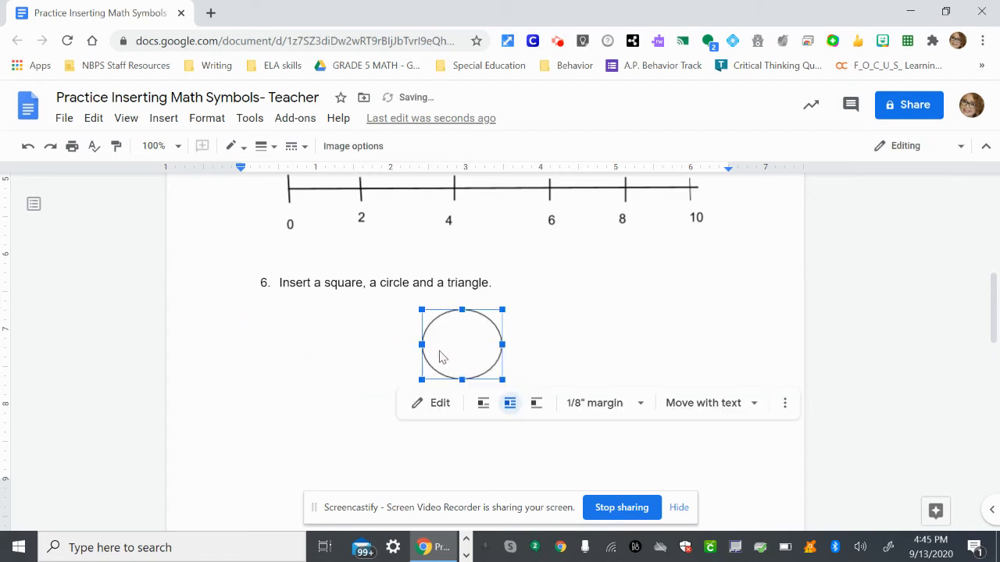
# Start a new drawing below question 6 and draw a square about 1 by 1 inch with the rectangle shape.
pyautogui.click(254, 394)
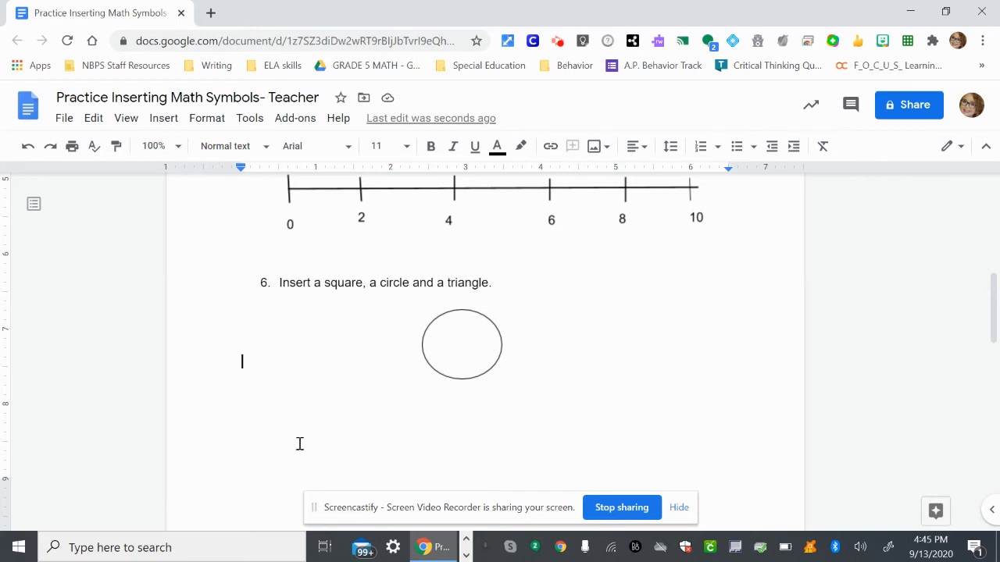
pyautogui.click(172, 120)
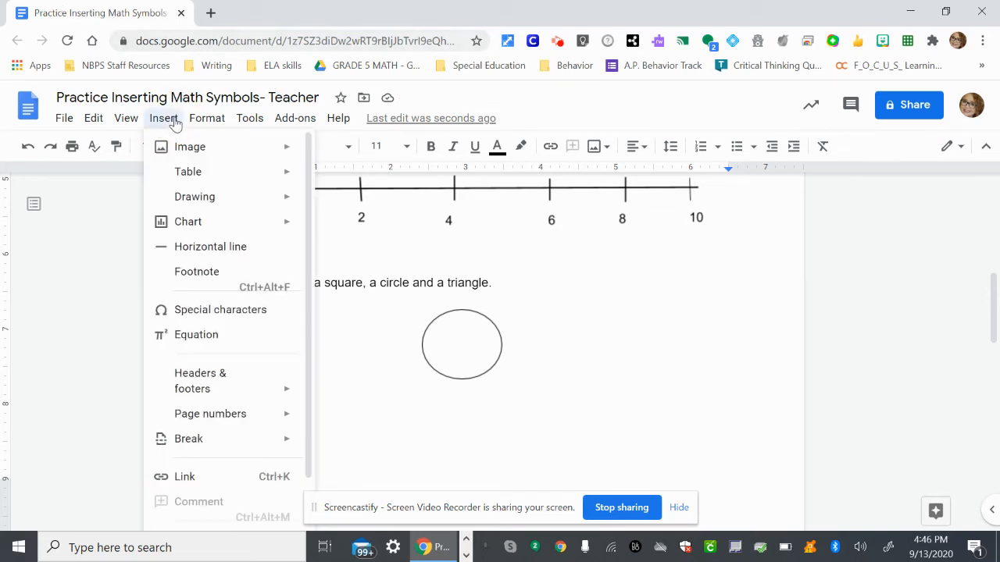
pyautogui.moveTo(178, 193)
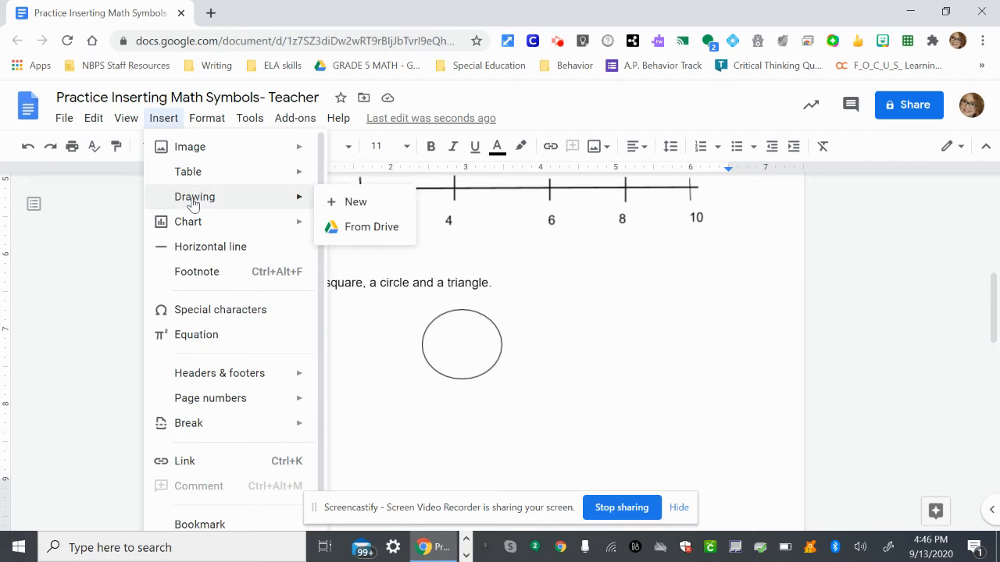
pyautogui.click(353, 203)
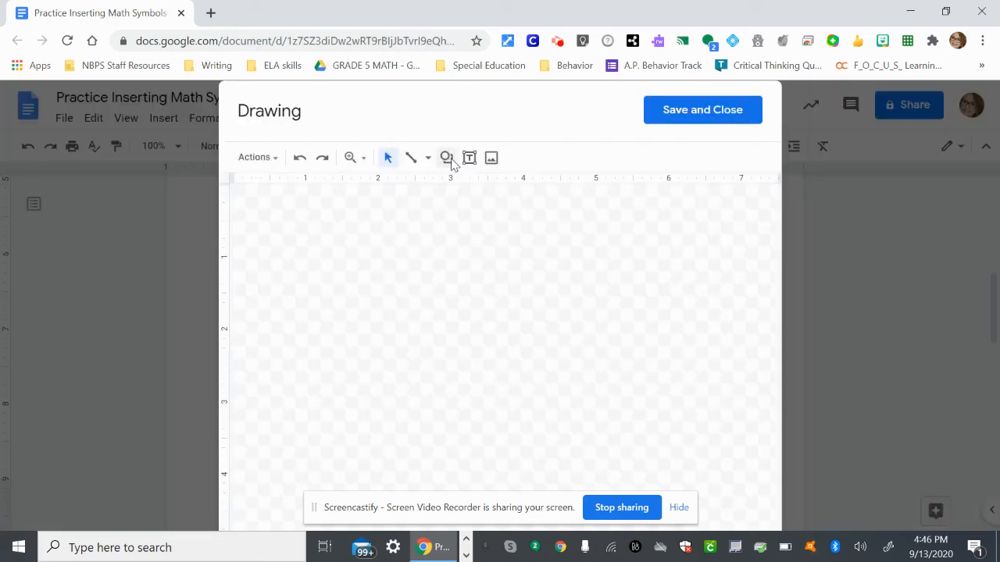
pyautogui.click(450, 161)
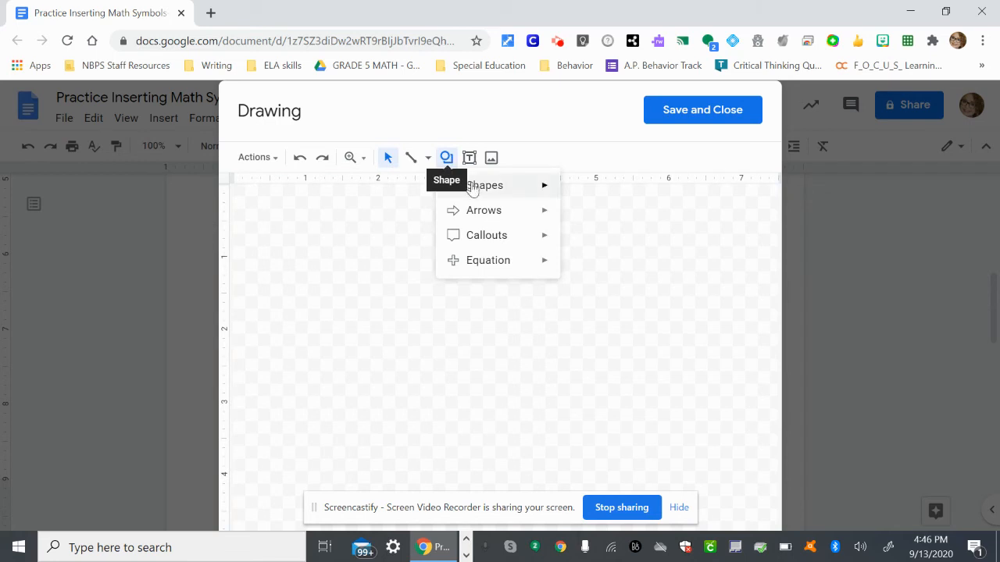
pyautogui.moveTo(475, 187)
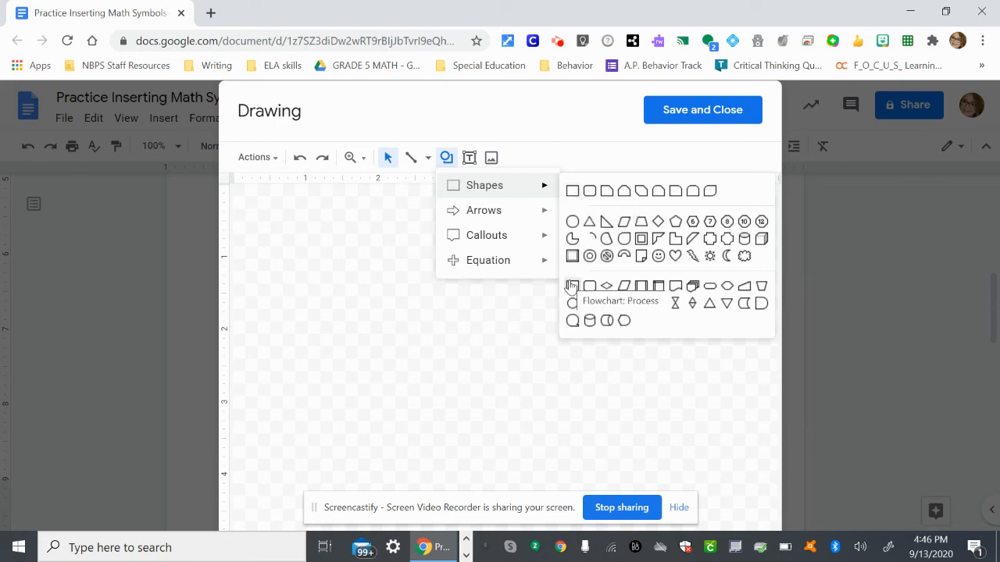
pyautogui.click(573, 192)
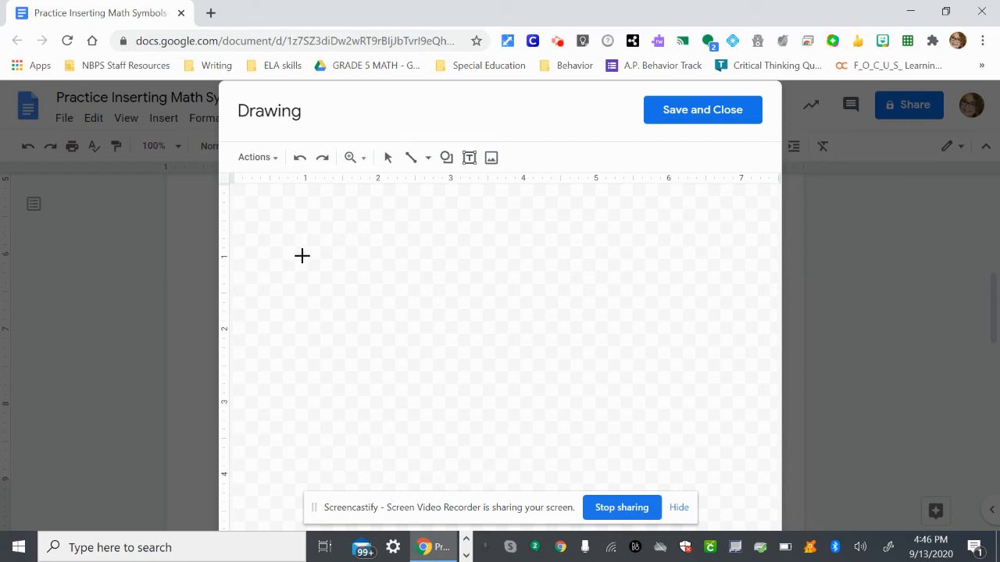
pyautogui.moveTo(301, 256); pyautogui.dragTo(377, 328)
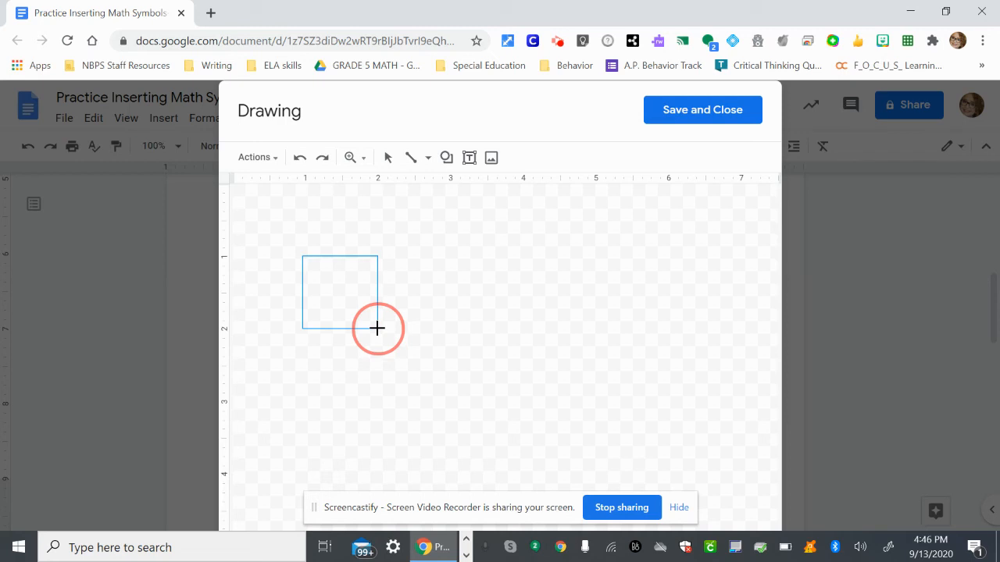
pyautogui.moveTo(375, 326); pyautogui.dragTo(377, 328)
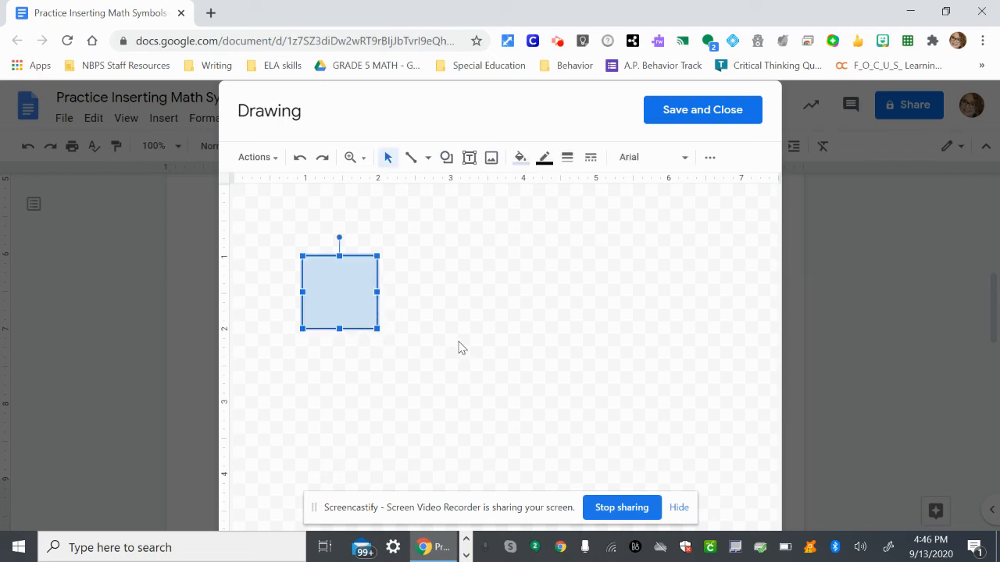
# Make the square's fill transparent, and save and close the drawing to insert it in the document.
pyautogui.click(520, 157)
pyautogui.click(547, 219)
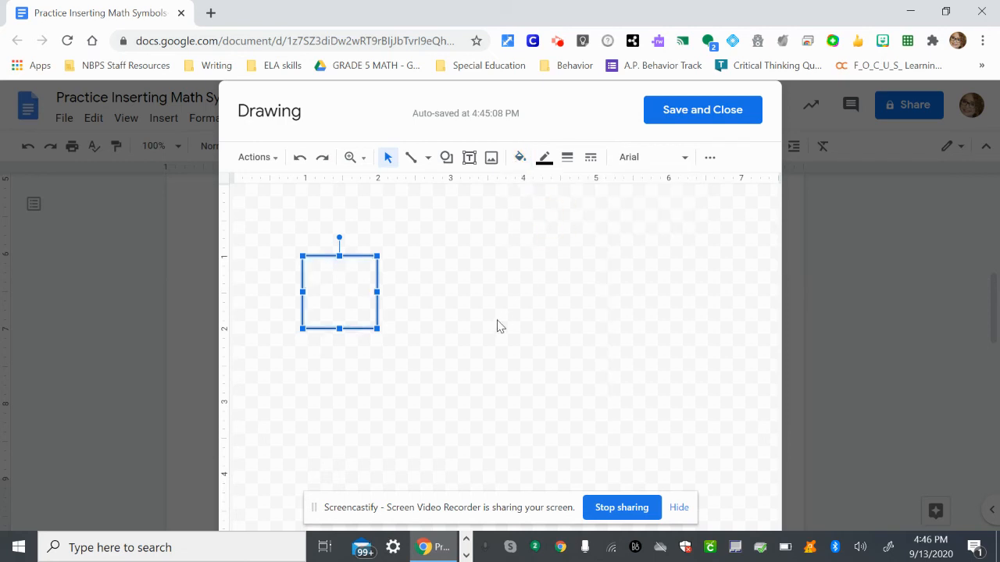
pyautogui.click(559, 286)
pyautogui.click(675, 116)
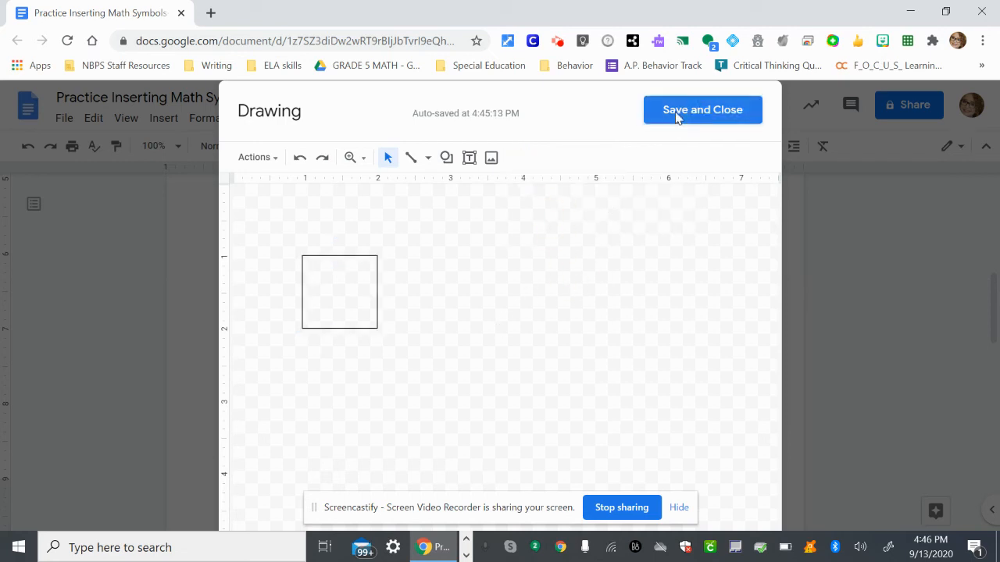
# Set the square drawing to wrap text and move it under question 6, to the left of the circle.
pyautogui.click(304, 400)
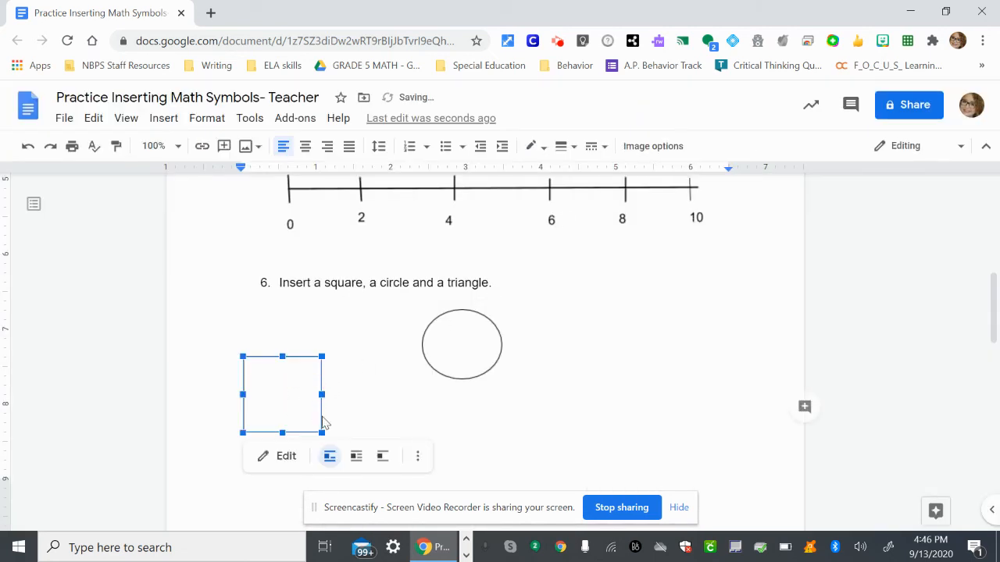
pyautogui.click(356, 459)
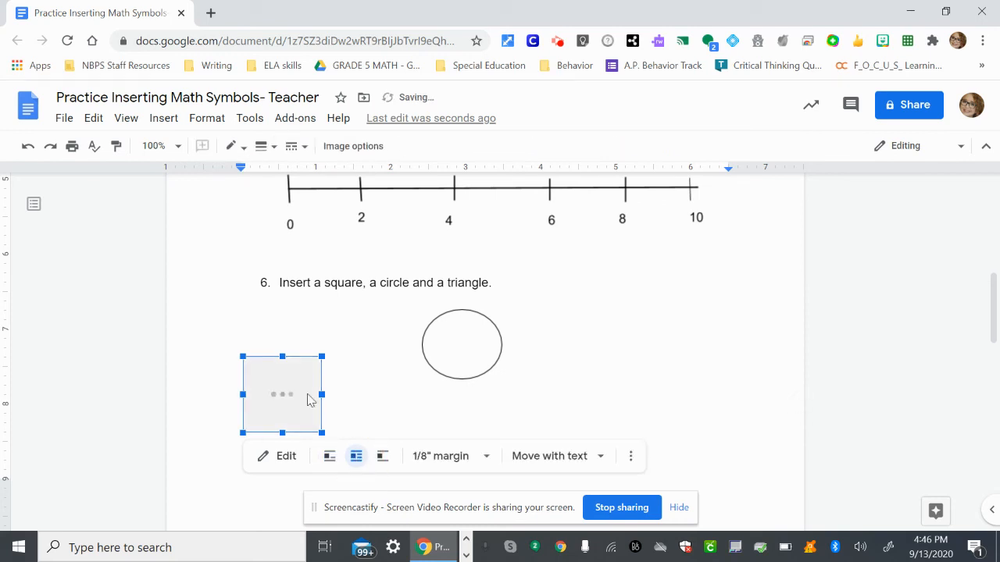
pyautogui.moveTo(310, 401); pyautogui.dragTo(603, 316)
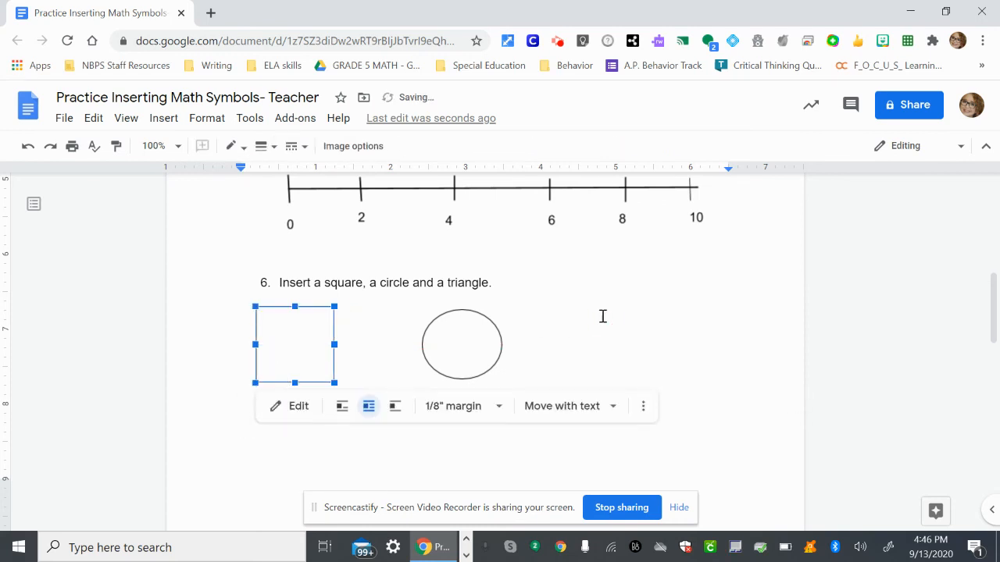
# Start another new drawing beside the circle and draw a triangle about 1.3 inches wide and 1.1 inches high.
pyautogui.click(673, 332)
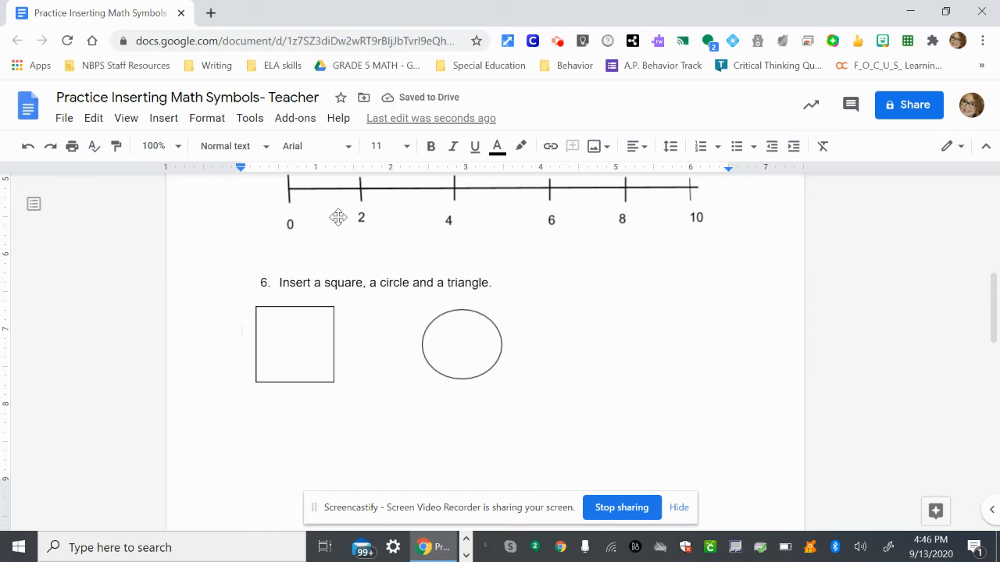
pyautogui.click(164, 119)
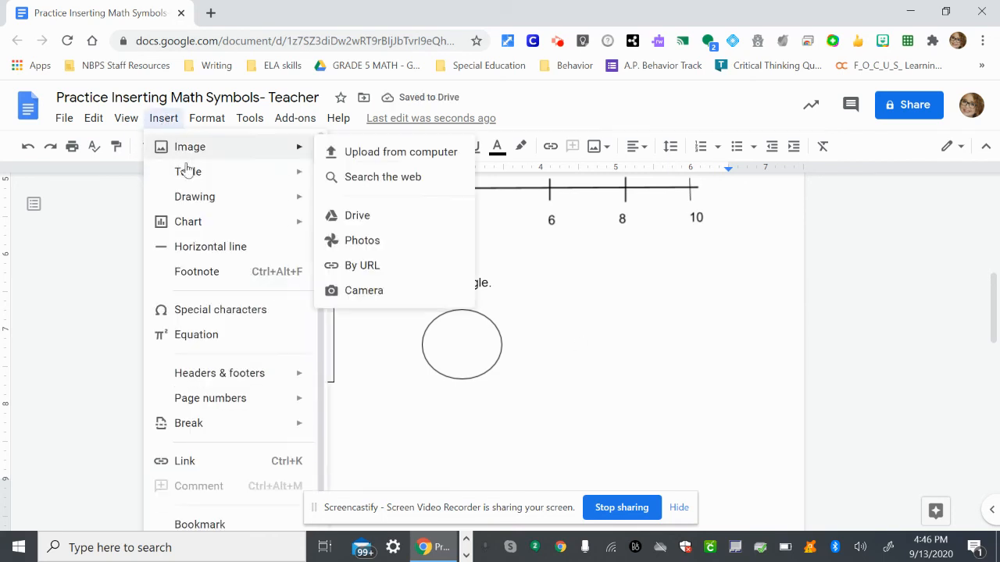
pyautogui.moveTo(203, 205)
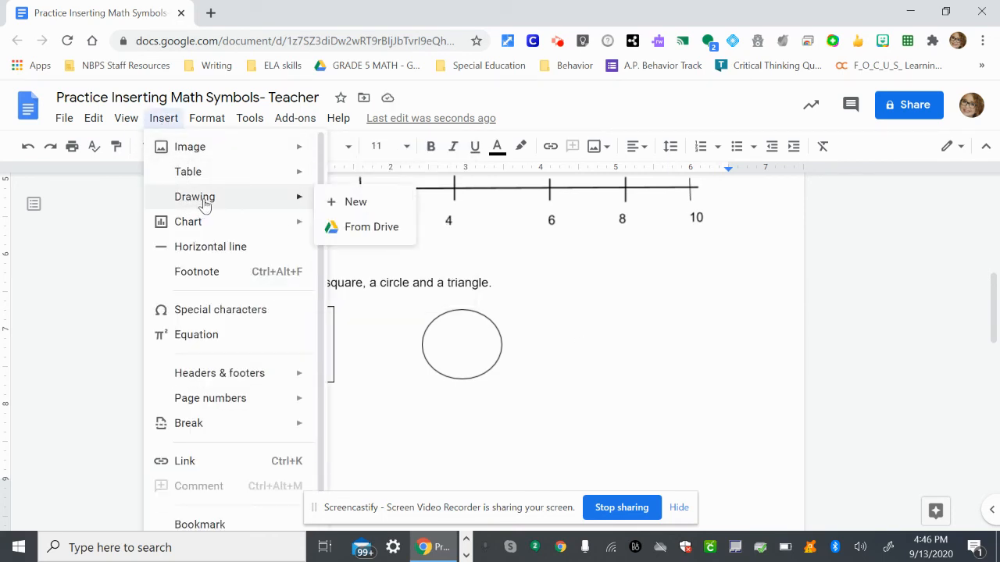
pyautogui.click(353, 202)
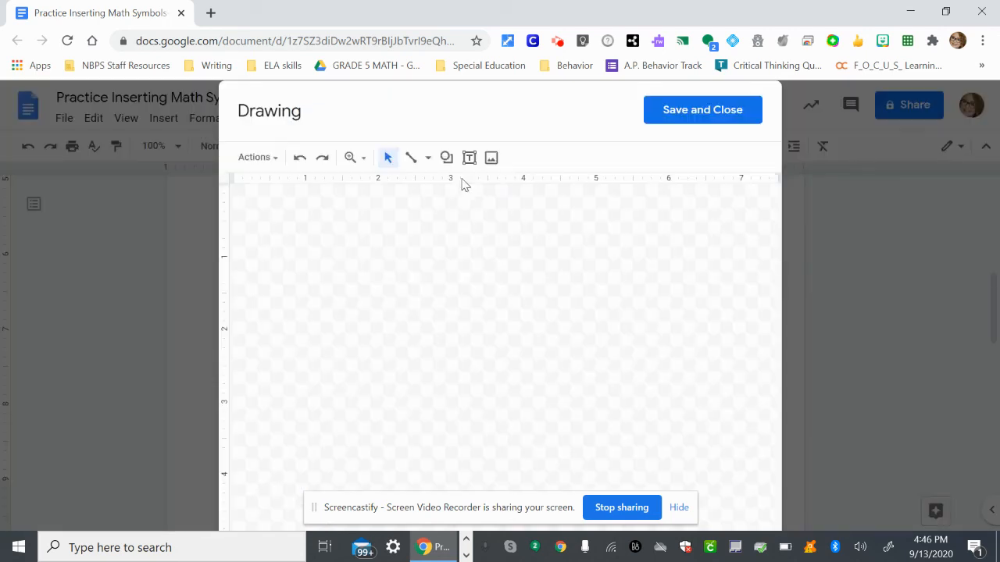
pyautogui.click(449, 157)
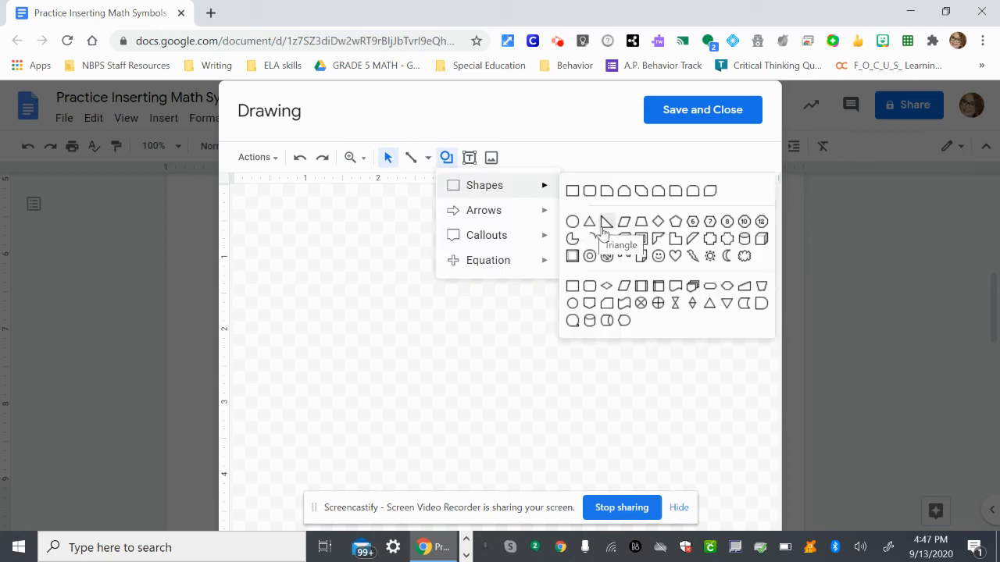
pyautogui.click(590, 225)
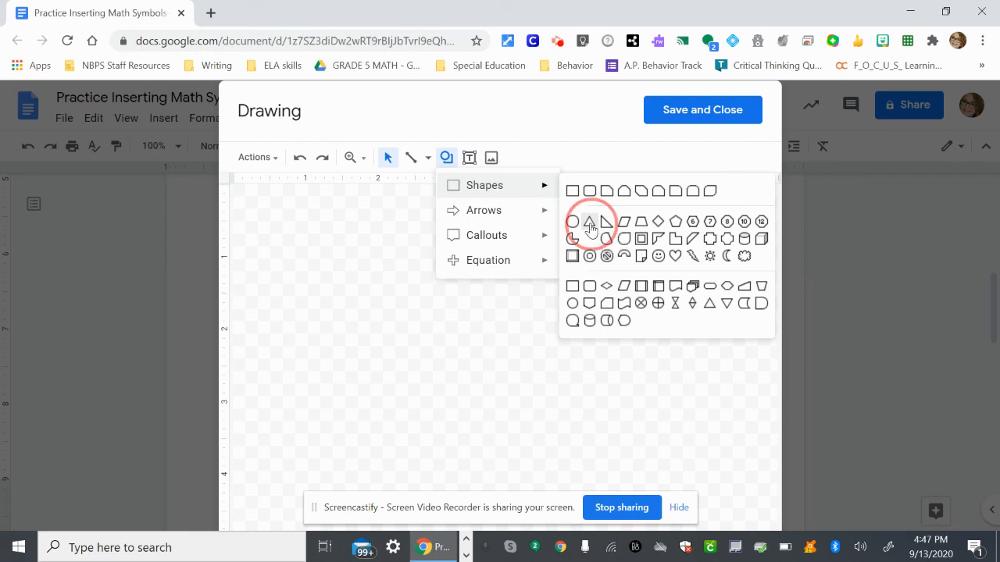
pyautogui.moveTo(378, 275); pyautogui.dragTo(475, 352)
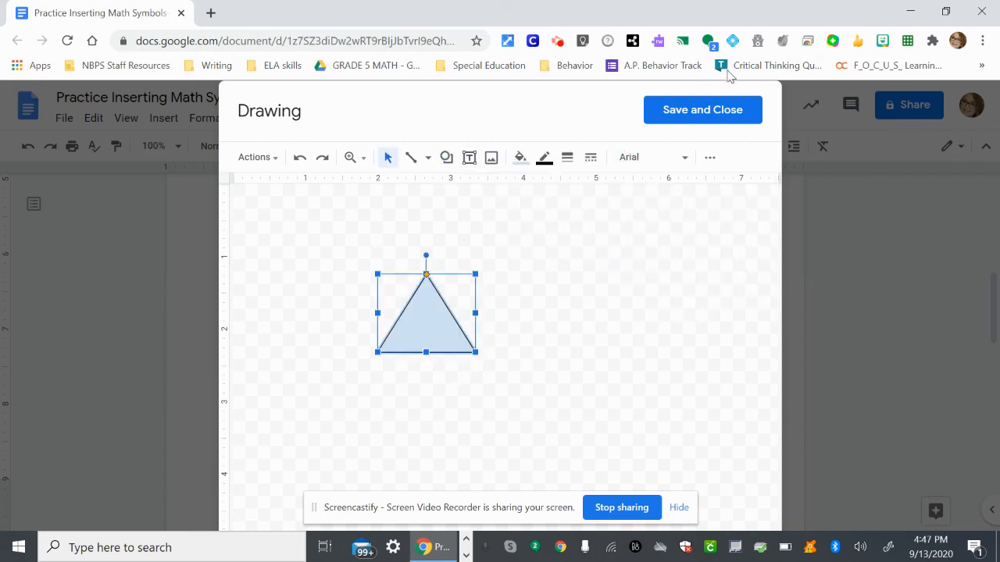
# Make the triangle's fill transparent, and save and close the drawing to insert it in the document.
pyautogui.click(520, 158)
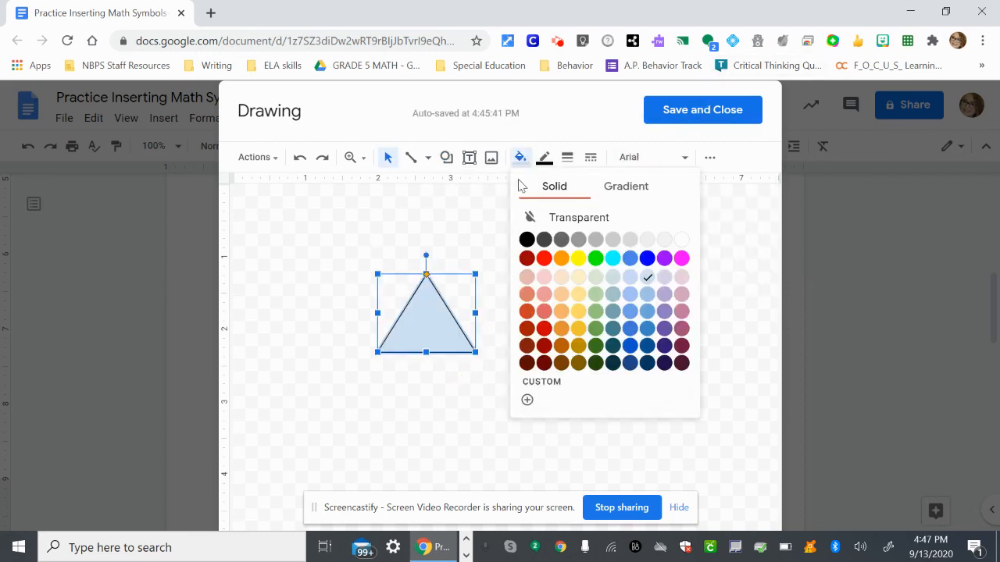
pyautogui.click(539, 218)
pyautogui.click(660, 117)
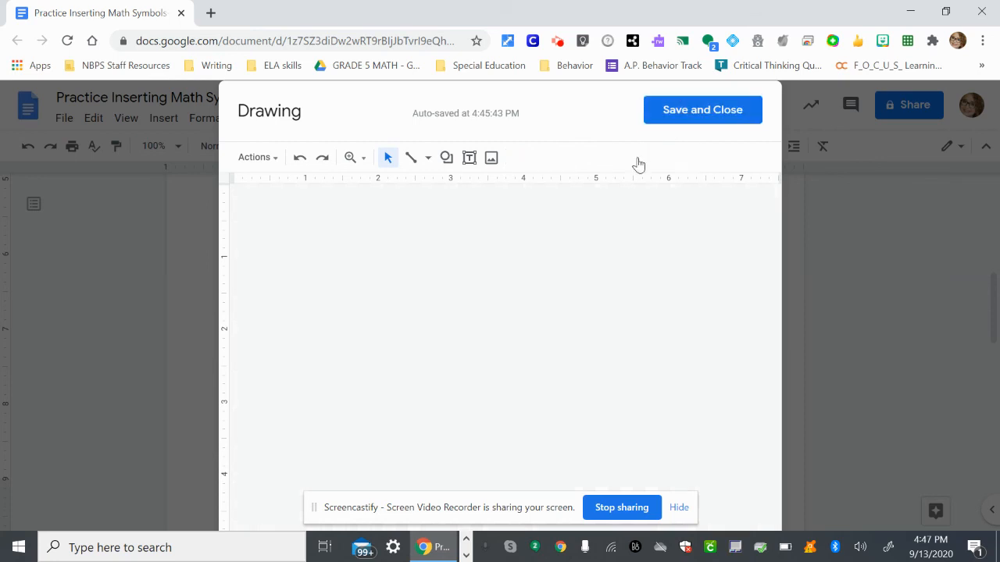
# Set the triangle drawing to wrap text and move it farther right of the circle, level with the other shapes.
pyautogui.click(607, 353)
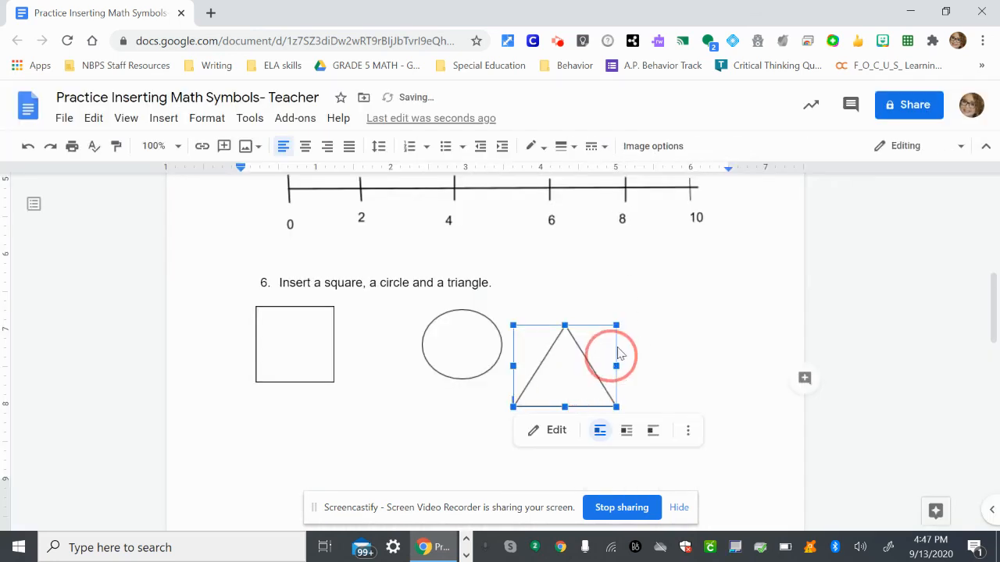
pyautogui.click(631, 435)
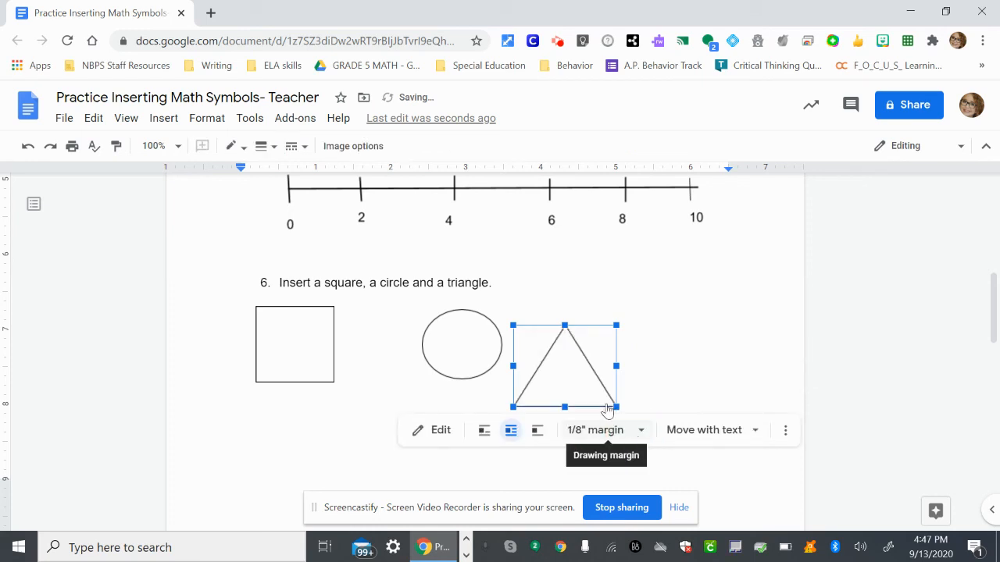
pyautogui.moveTo(570, 389); pyautogui.dragTo(625, 359)
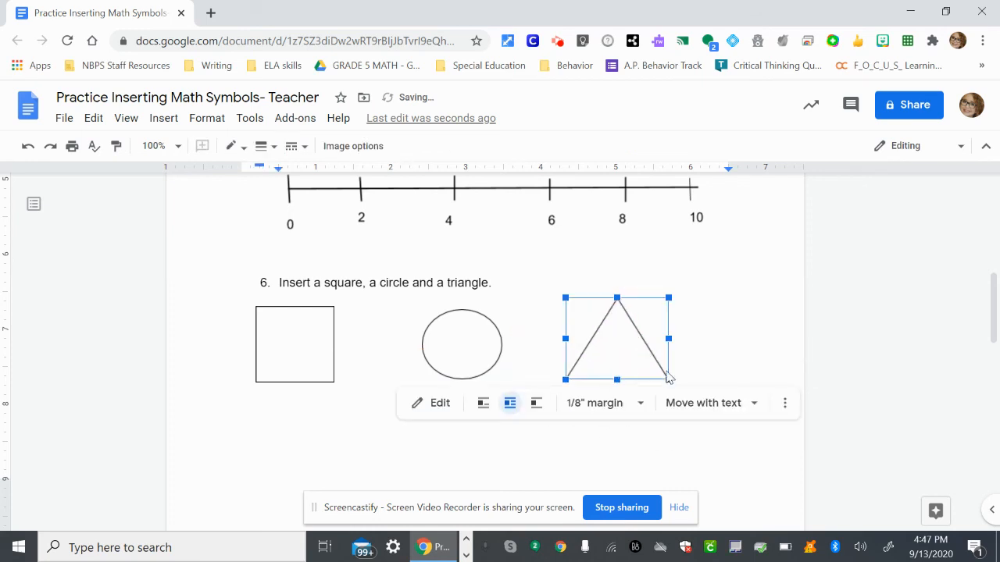
# Deselect the triangle drawing and review the answers to questions 1 to 6, including the number line and the three shapes.
pyautogui.click(781, 339)
pyautogui.scroll(3, 781, 339)
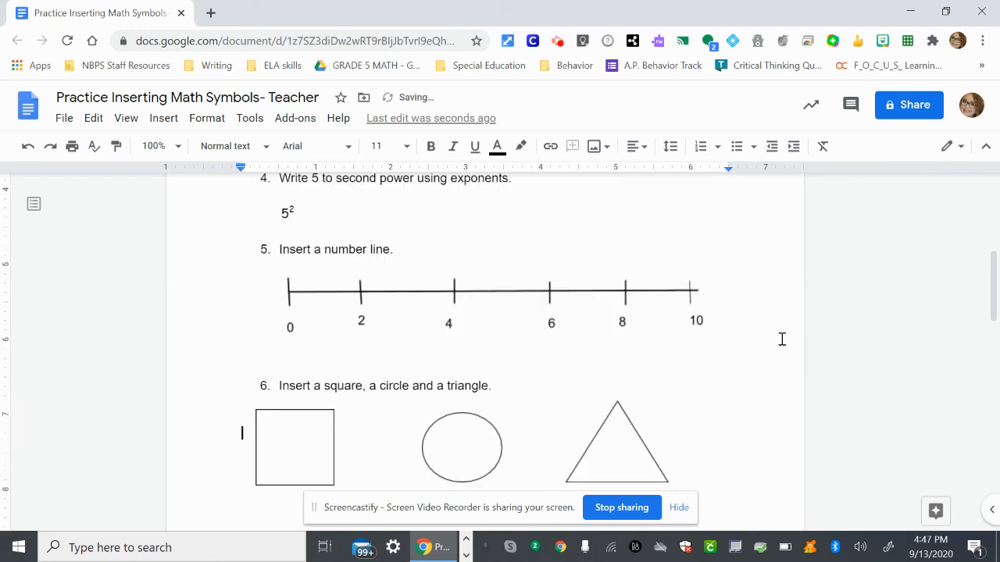
pyautogui.scroll(5, 781, 339)
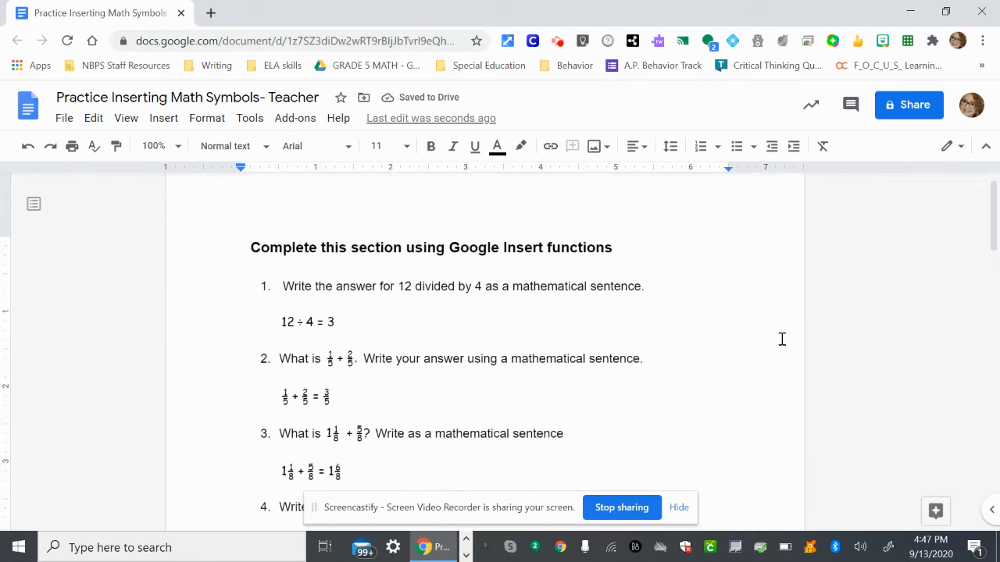
pyautogui.scroll(-4, 781, 339)
pyautogui.scroll(-4, 781, 339)
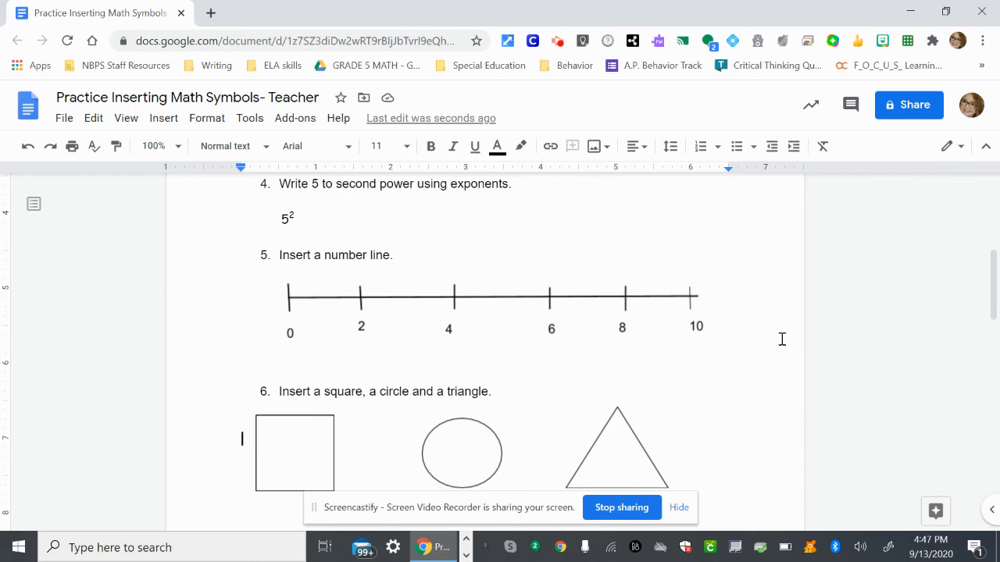
pyautogui.scroll(-1, 781, 339)
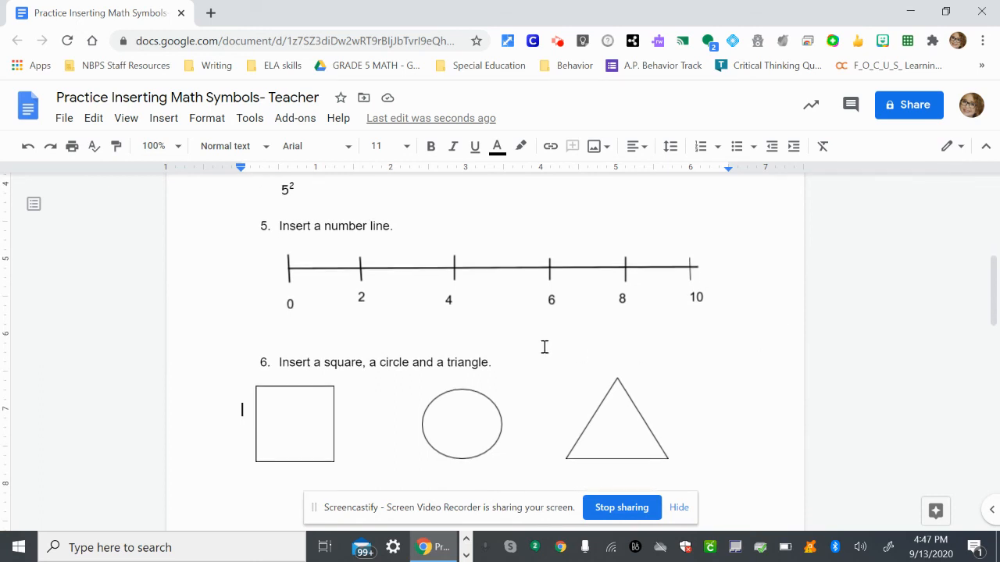
pyautogui.scroll(-1, 755, 381)
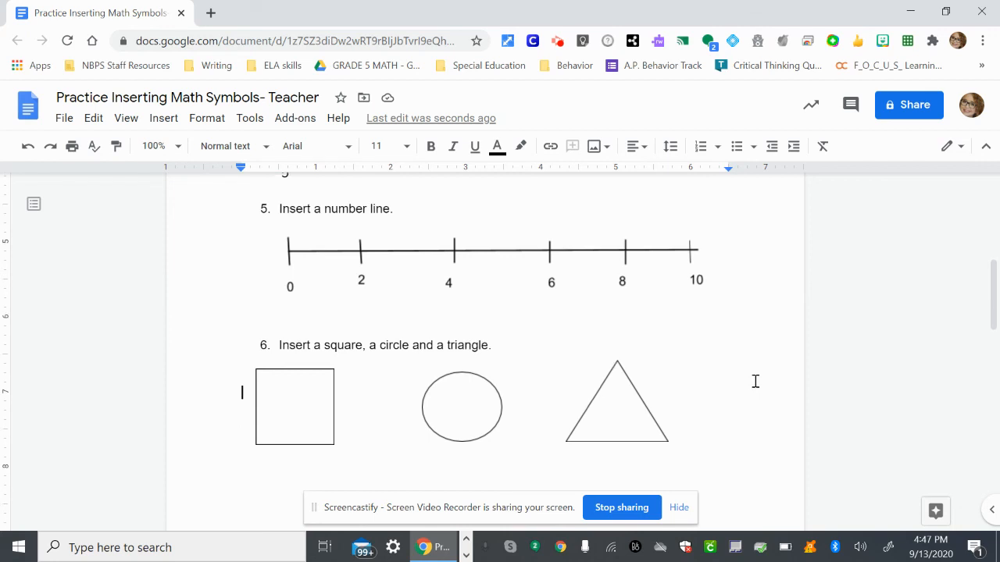
pyautogui.click(560, 46)
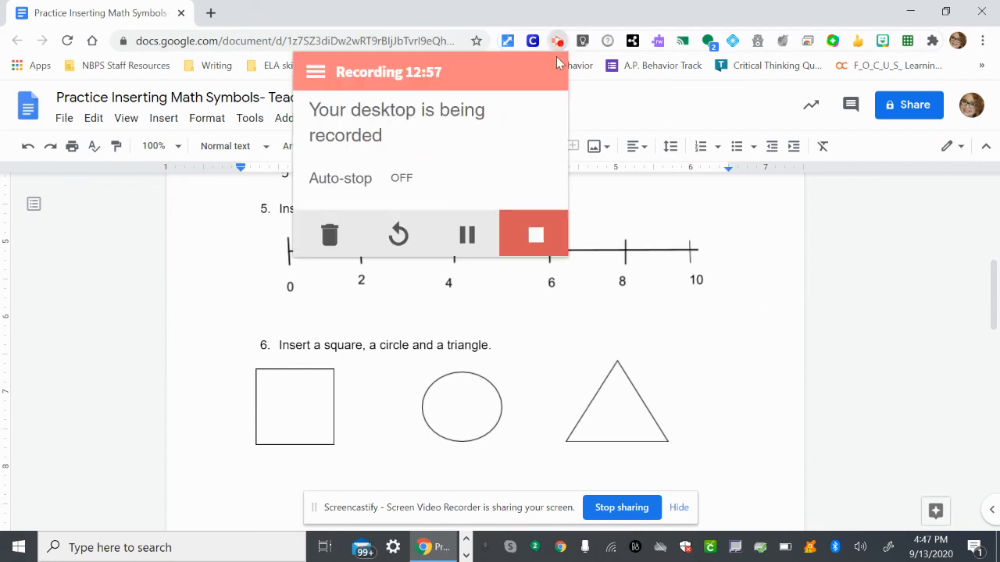